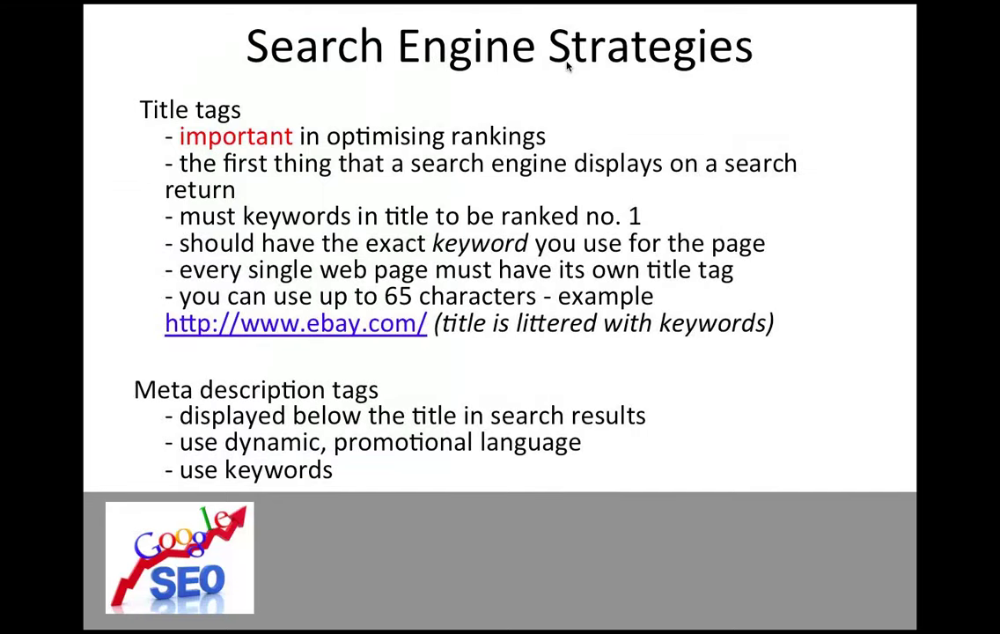
Leave the slide show, switch to Safari with the Online Toolbox WordPress dashboard, and make its window full screen
{"action": "key", "text": "Escape"}
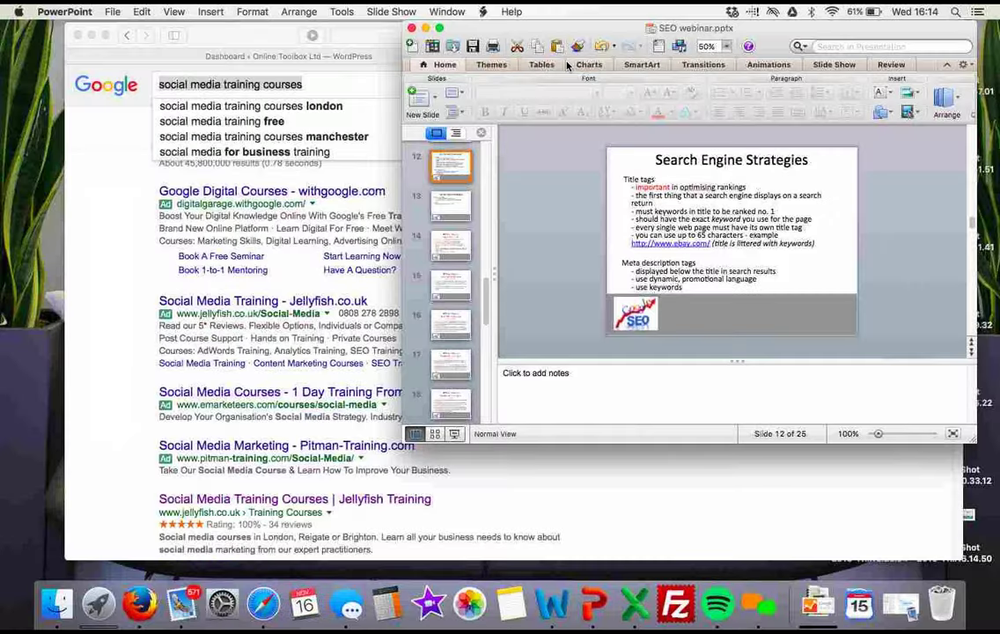
{"action": "left_click", "coordinate": [245, 56]}
{"action": "left_click", "coordinate": [245, 55]}
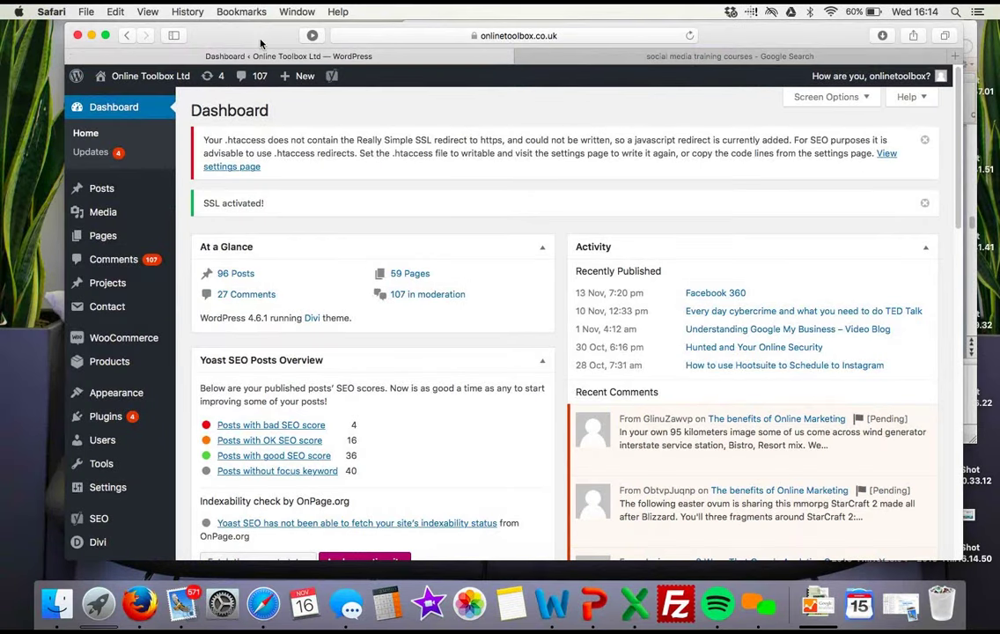
{"action": "left_click", "coordinate": [105, 35]}
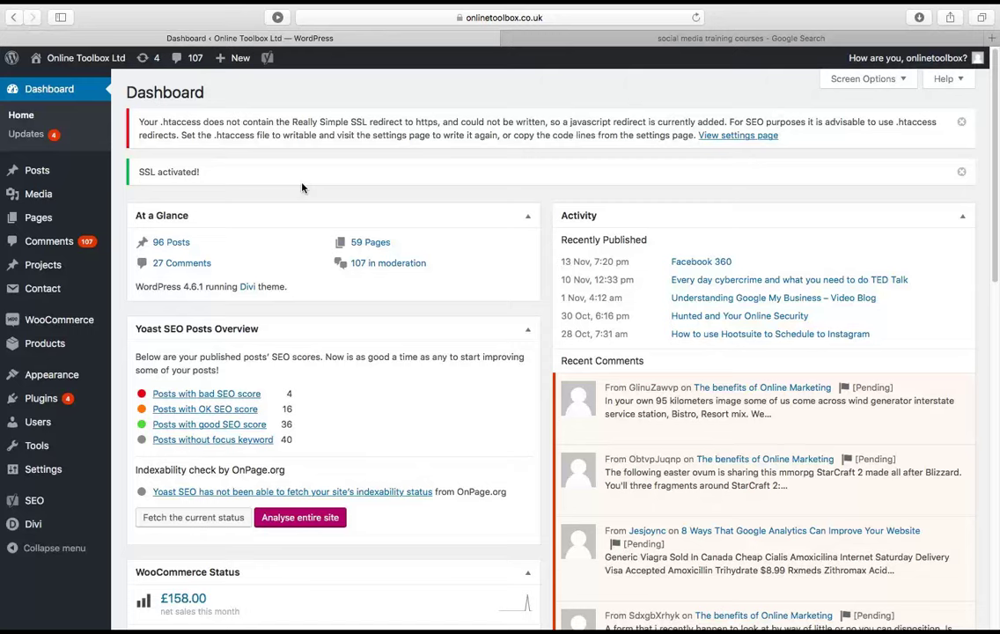
{"action": "key", "text": "ctrl+Left"}
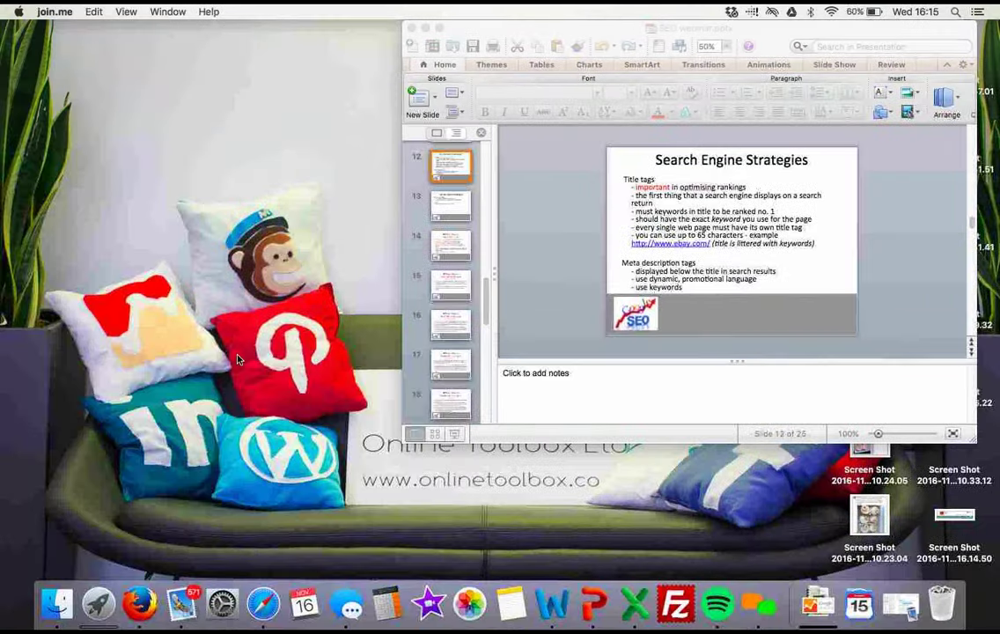
{"action": "left_click", "coordinate": [263, 604]}
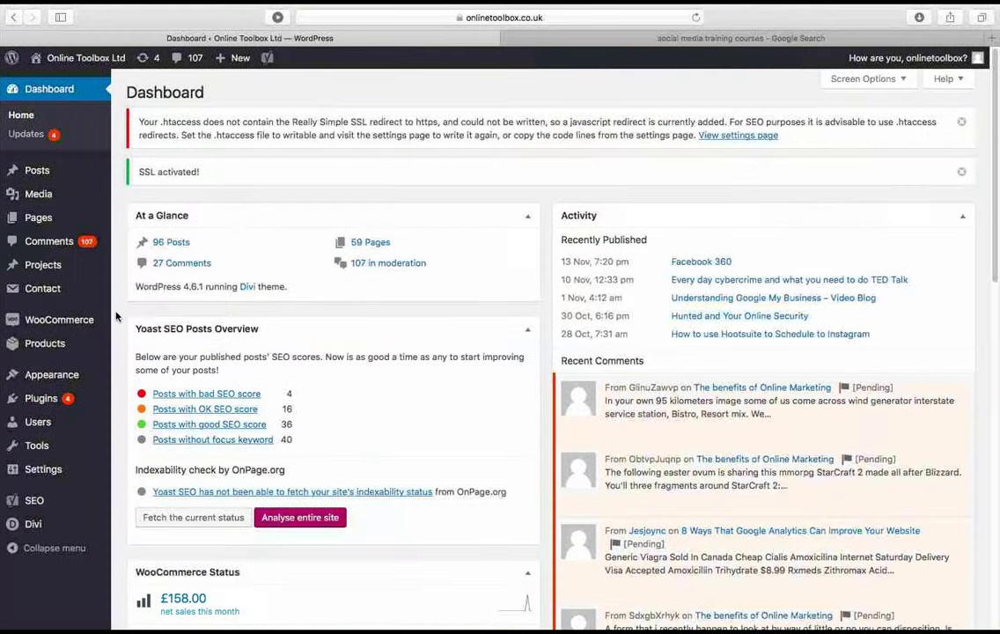
{"action": "key", "text": "ctrl+Left"}
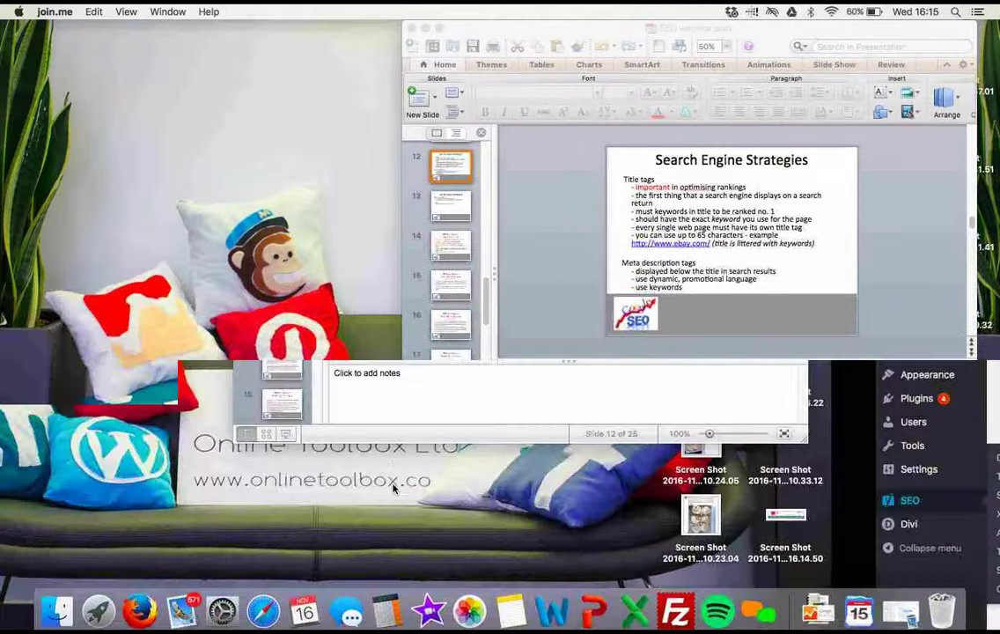
{"action": "left_click", "coordinate": [263, 604]}
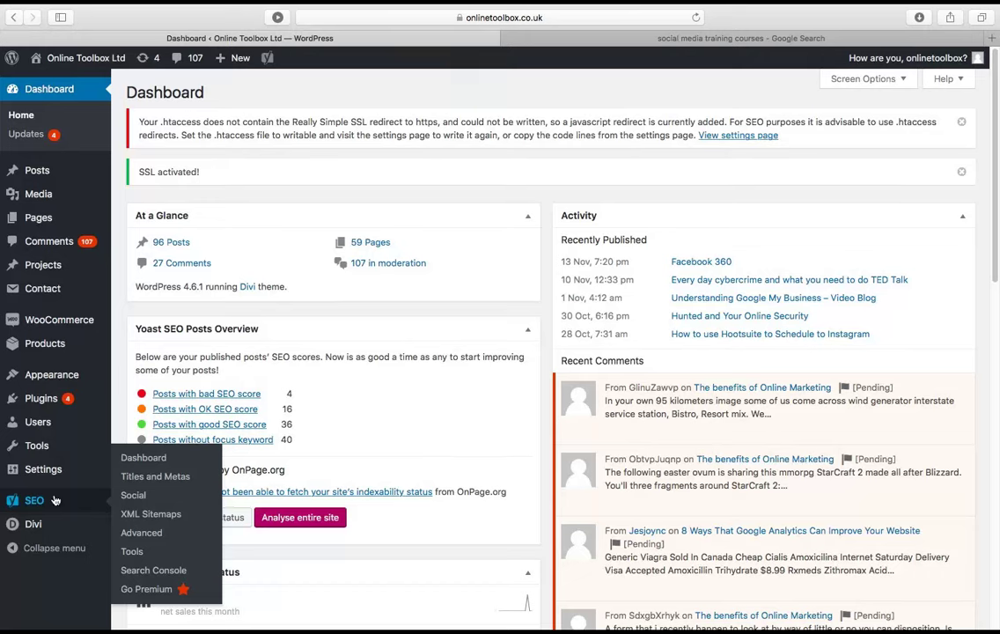
Go to the page for adding new WordPress plugins and search the plugin directory for "yoast seo"
{"action": "left_click", "coordinate": [41, 399]}
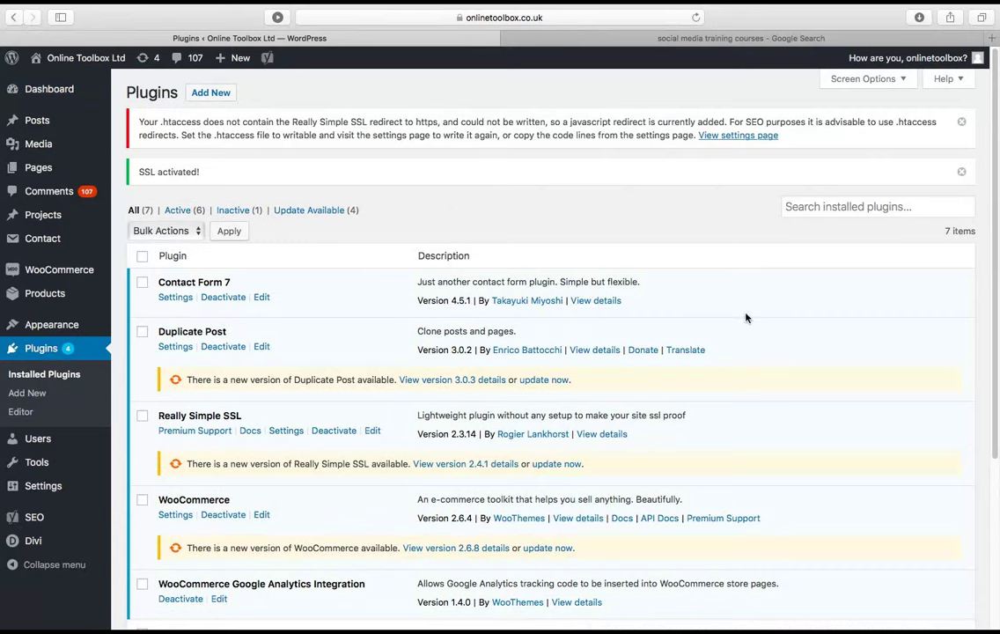
{"action": "left_click", "coordinate": [824, 207]}
{"action": "type", "text": "y"}
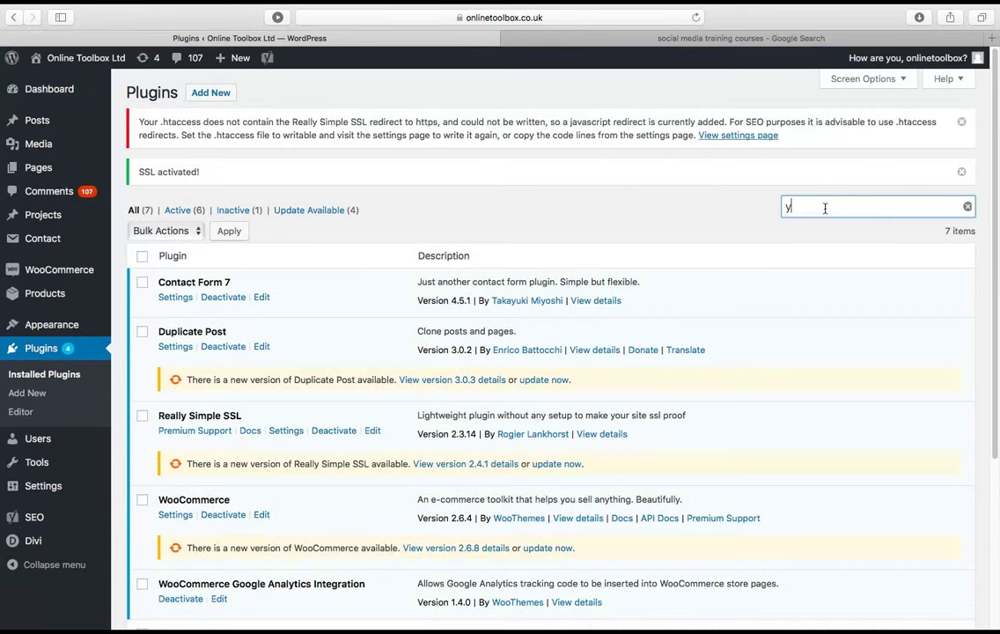
{"action": "left_click", "coordinate": [211, 93]}
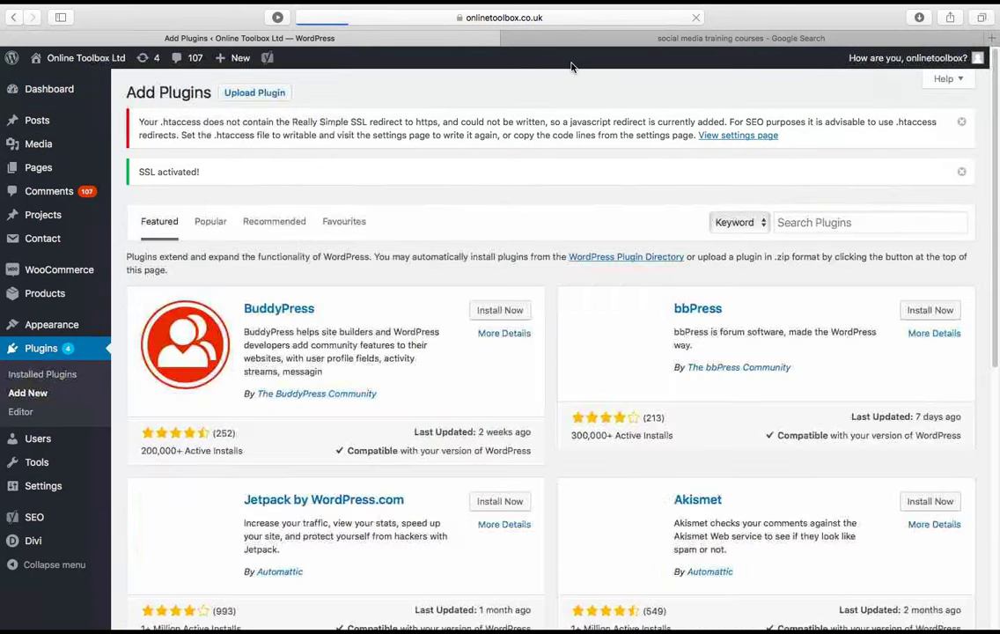
{"action": "left_click", "coordinate": [824, 222]}
{"action": "type", "text": "yeas seo"}
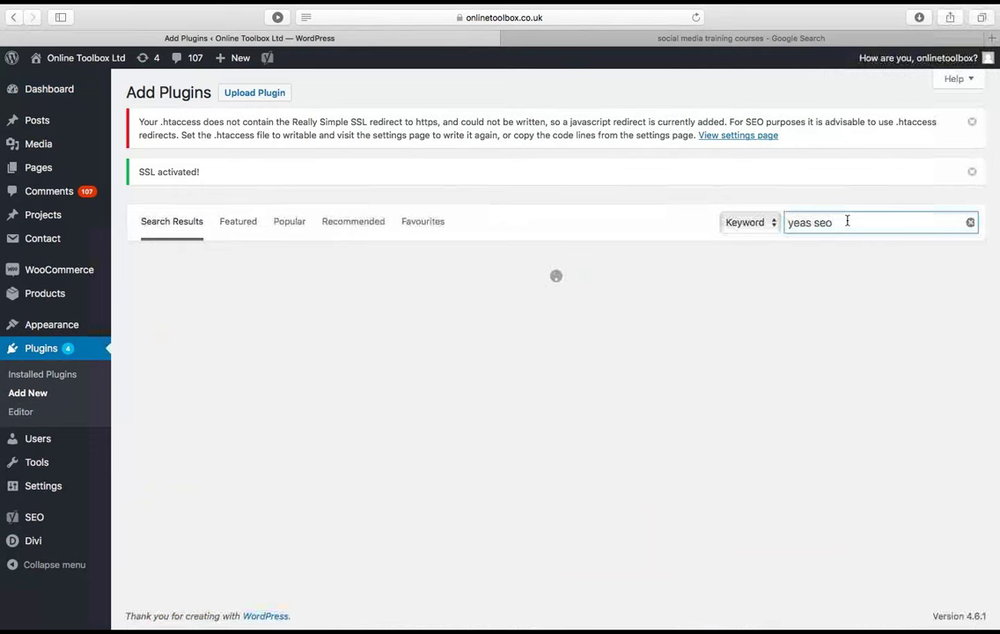
{"action": "left_click", "coordinate": [807, 223]}
{"action": "key", "text": "BackSpace"}
{"action": "key", "text": "BackSpace"}
{"action": "key", "text": "BackSpace"}
{"action": "type", "text": "oast seo"}
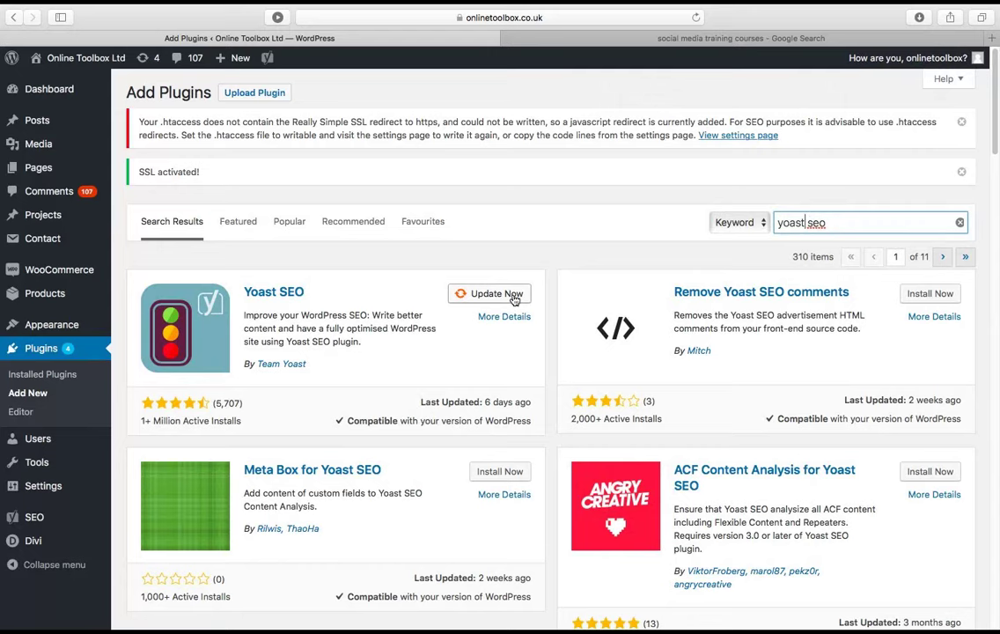
Return to the installed plugins list and find the Yoast SEO entry
{"action": "left_click", "coordinate": [38, 374]}
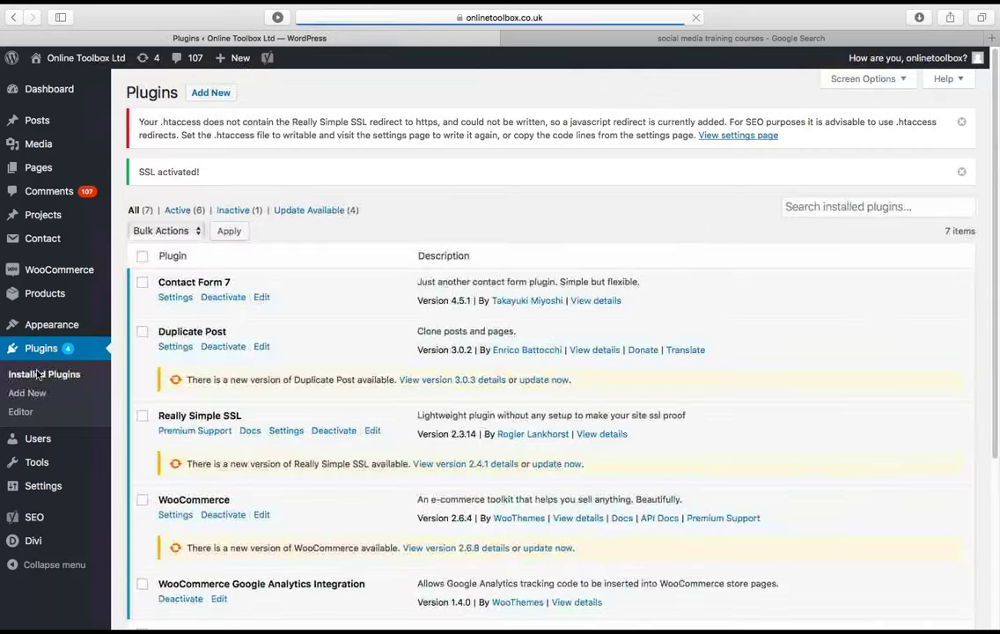
{"action": "scroll", "coordinate": [203, 470], "scroll_direction": "down", "scroll_amount": 5}
{"action": "scroll", "coordinate": [203, 469], "scroll_direction": "down", "scroll_amount": 1}
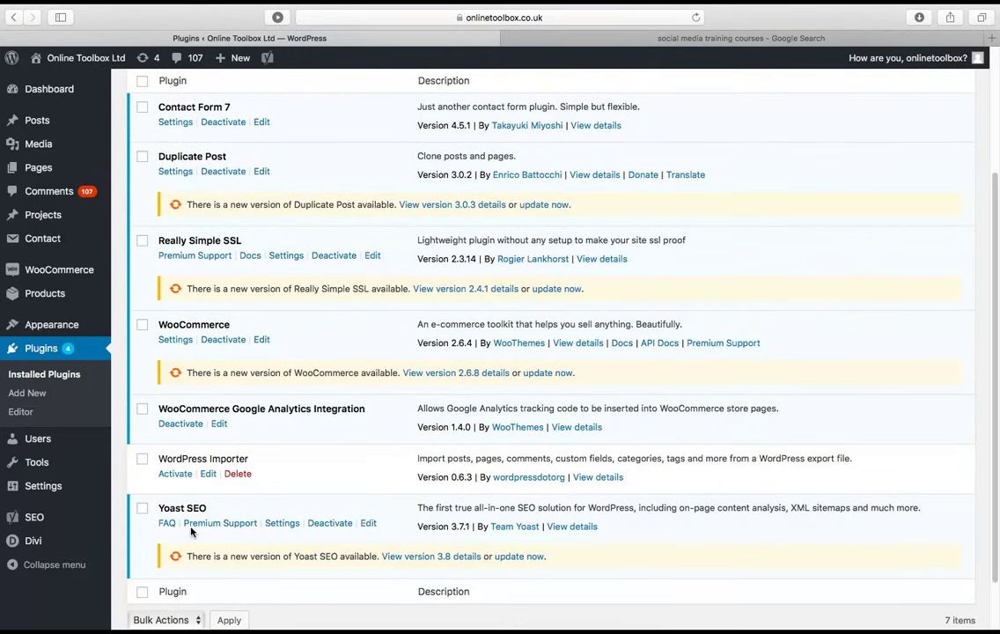
Open the Yoast SEO plugin's dashboard and look over its sections and submenu entries
{"action": "left_click", "coordinate": [32, 518]}
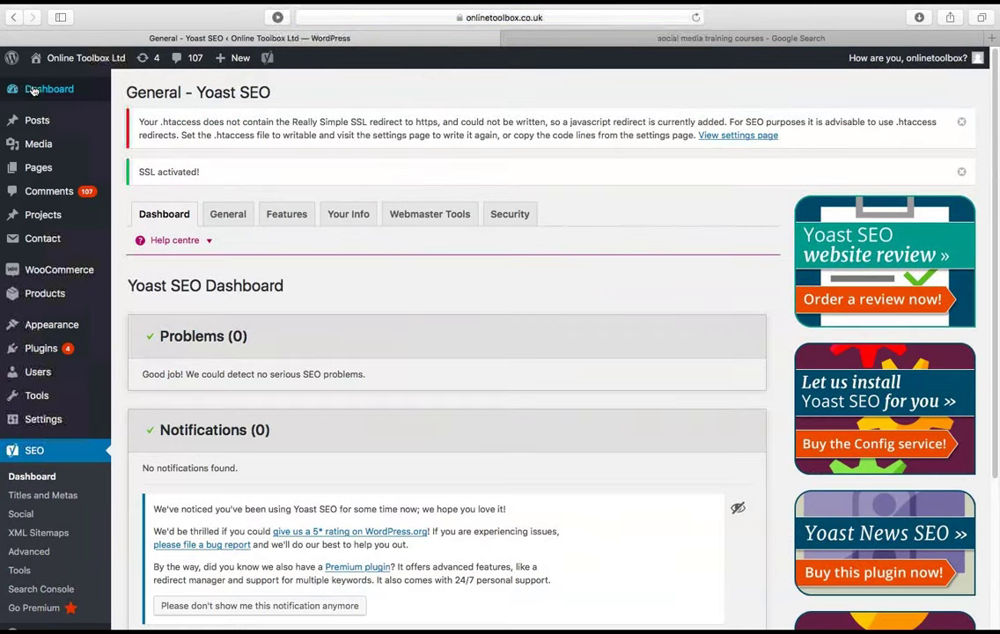
{"action": "scroll", "coordinate": [41, 495], "scroll_direction": "down", "scroll_amount": 2}
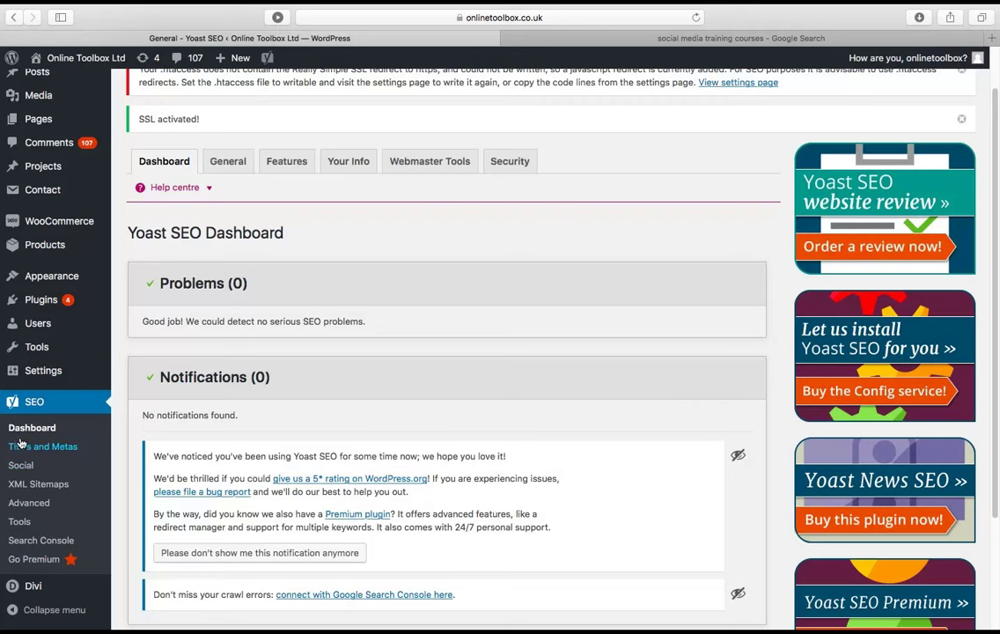
{"action": "scroll", "coordinate": [22, 436], "scroll_direction": "up", "scroll_amount": 1}
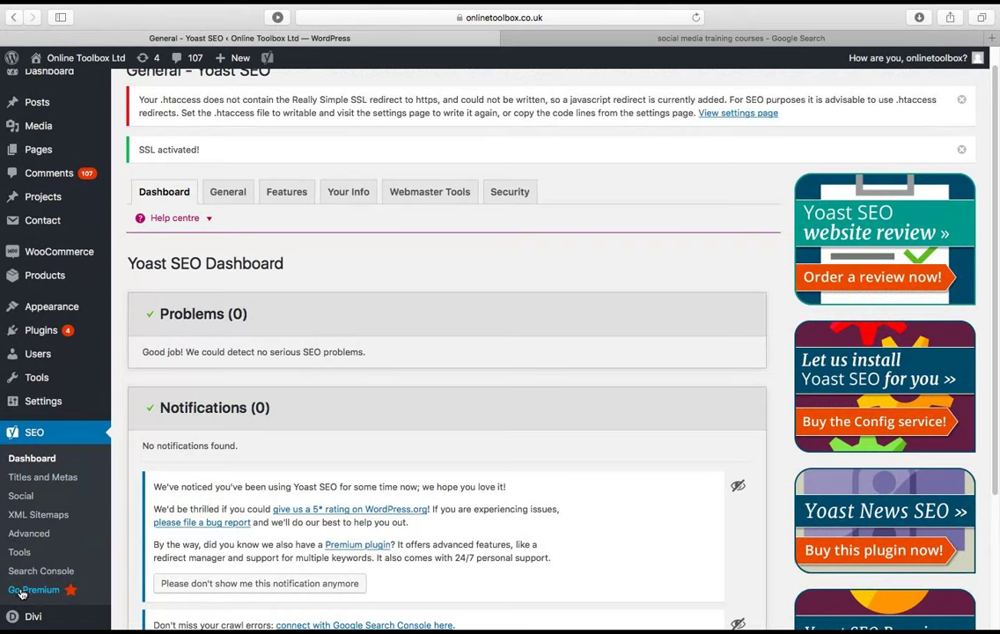
{"action": "scroll", "coordinate": [22, 594], "scroll_direction": "up", "scroll_amount": 1}
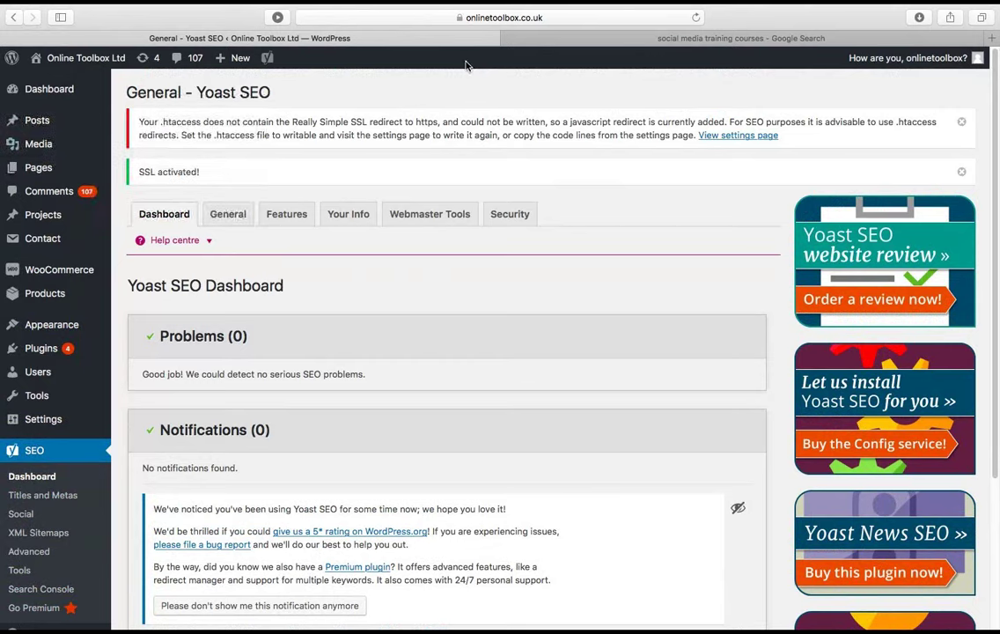
Find the Home front page in the site's list of pages and open it for editing
{"action": "mouse_move", "coordinate": [48, 178]}
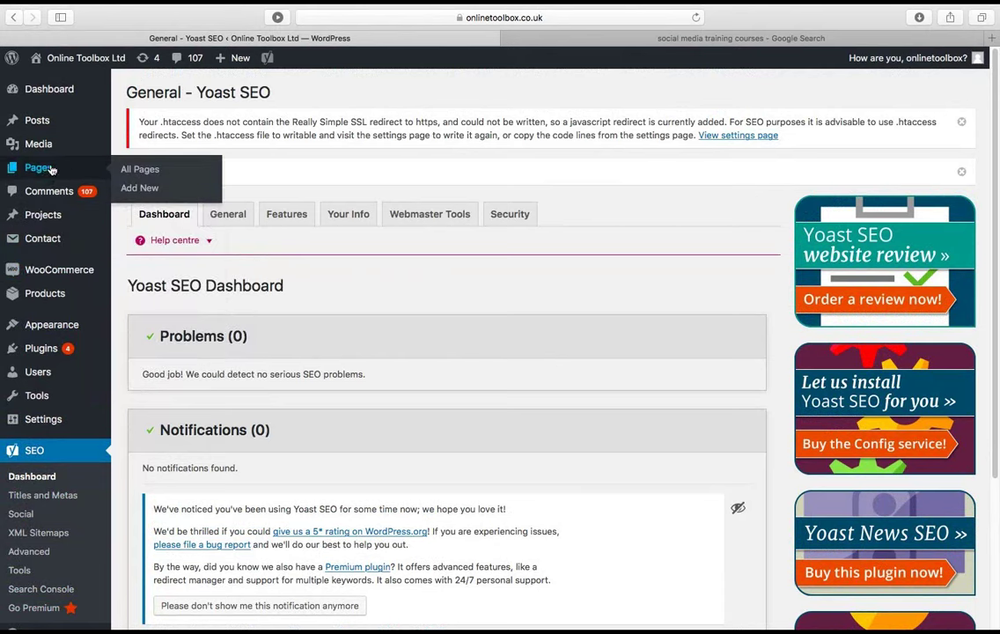
{"action": "left_click", "coordinate": [40, 167]}
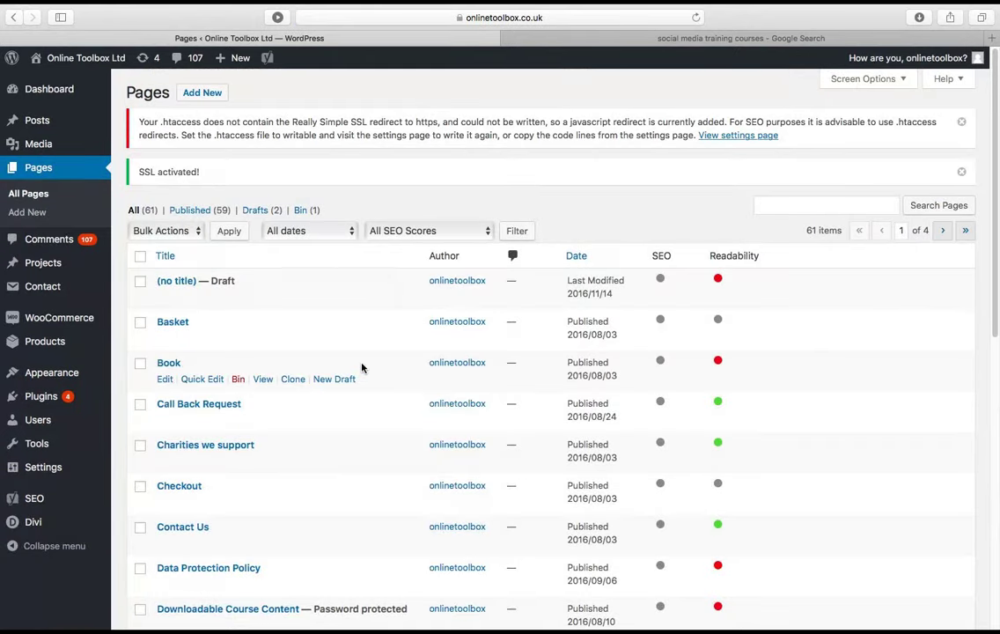
{"action": "scroll", "coordinate": [362, 364], "scroll_direction": "down", "scroll_amount": 1}
{"action": "scroll", "coordinate": [361, 367], "scroll_direction": "down", "scroll_amount": 8}
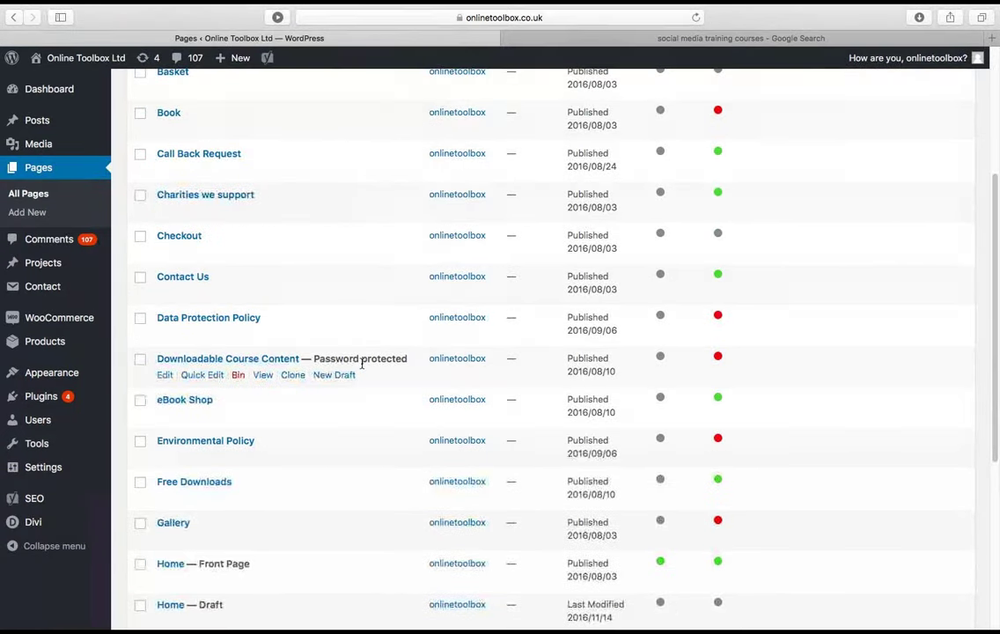
{"action": "left_click", "coordinate": [171, 467]}
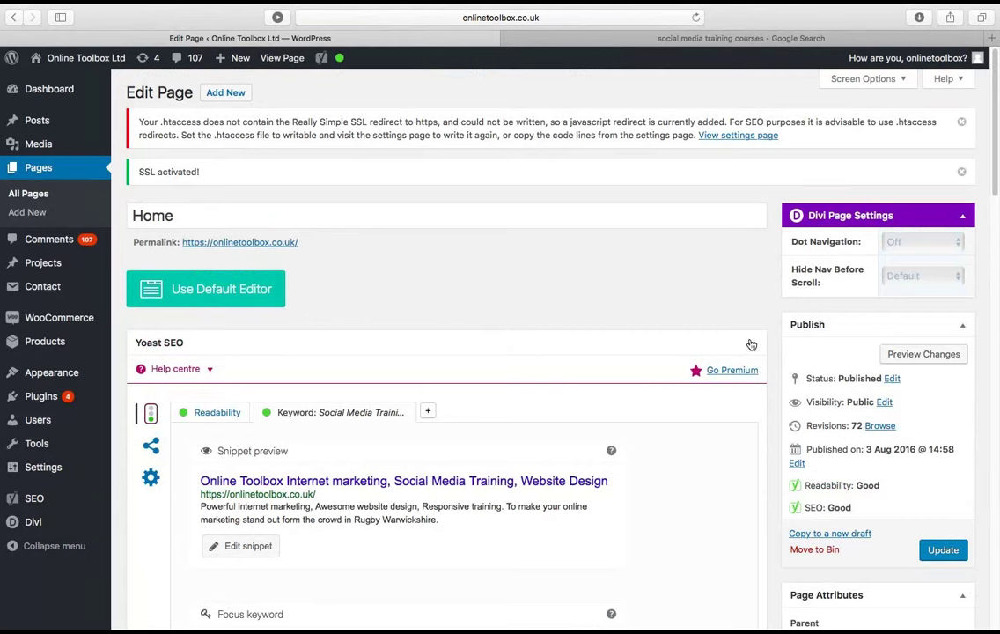
Examine the Home page's Divi Builder layout, permalink, and Yoast SEO snippet preview, focus keyword and analysis
{"action": "scroll", "coordinate": [618, 388], "scroll_direction": "down", "scroll_amount": 1}
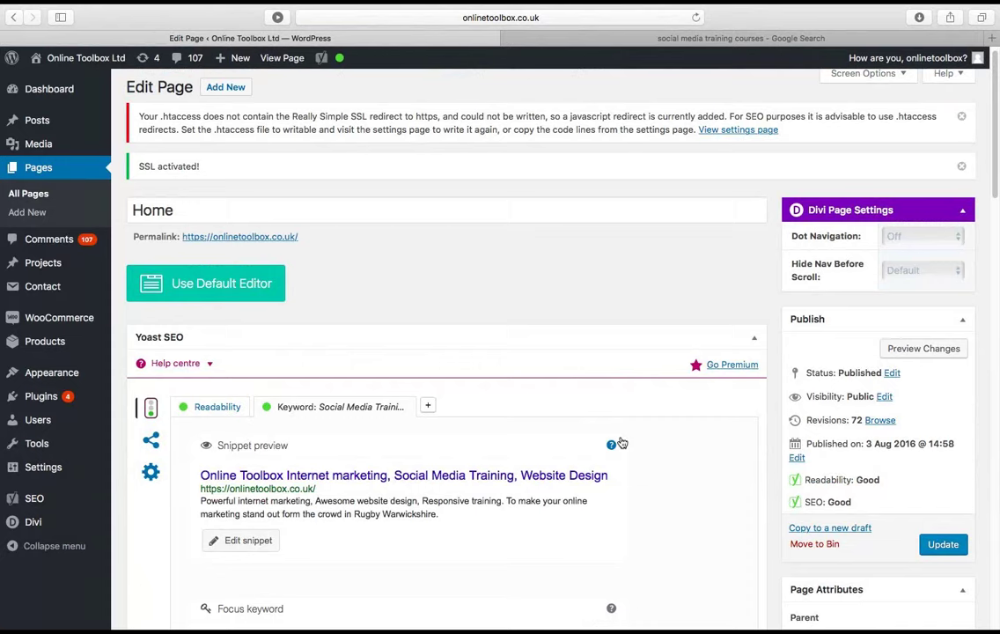
{"action": "scroll", "coordinate": [620, 442], "scroll_direction": "down", "scroll_amount": 20}
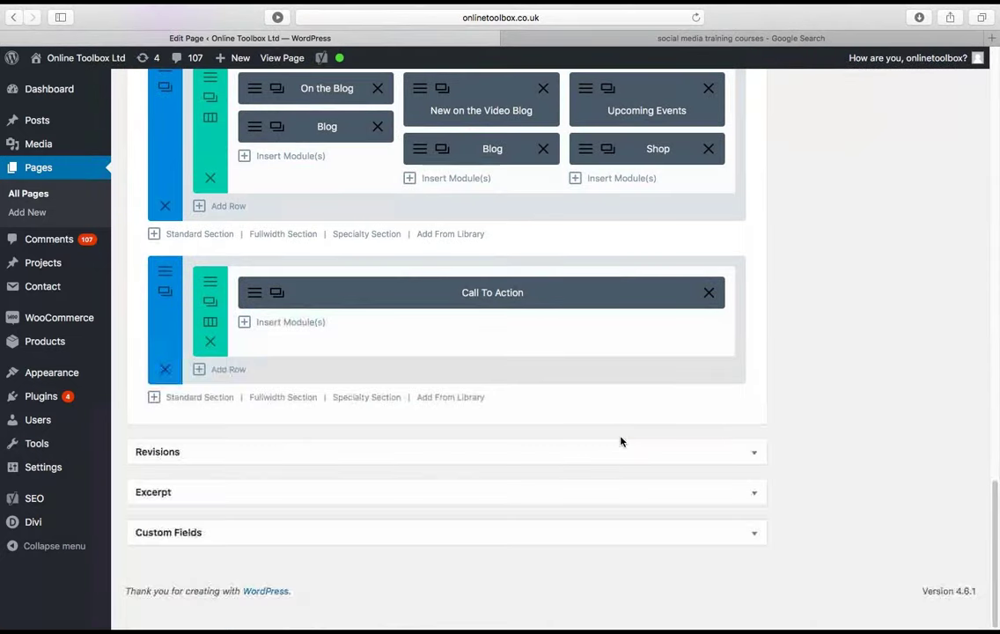
{"action": "scroll", "coordinate": [839, 525], "scroll_direction": "up", "scroll_amount": 5}
{"action": "scroll", "coordinate": [839, 525], "scroll_direction": "up", "scroll_amount": 10}
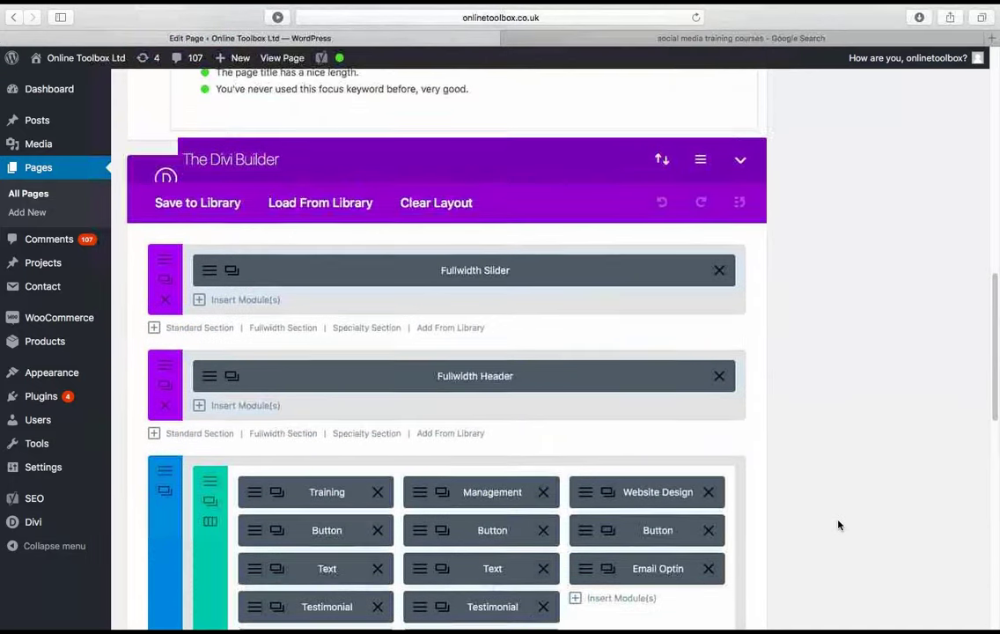
{"action": "scroll", "coordinate": [839, 525], "scroll_direction": "up", "scroll_amount": 2}
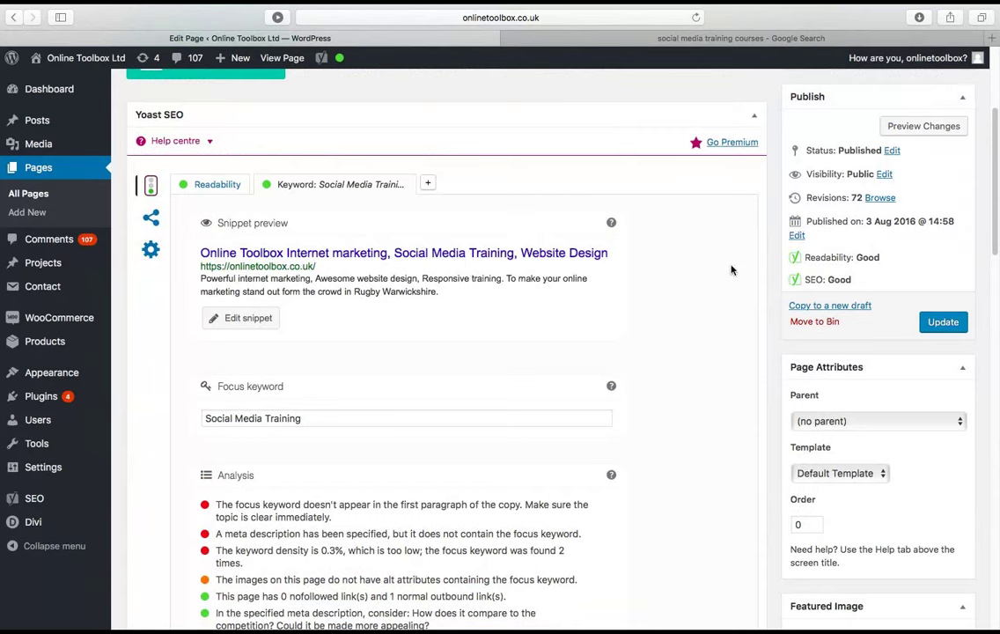
{"action": "scroll", "coordinate": [731, 270], "scroll_direction": "up", "scroll_amount": 1}
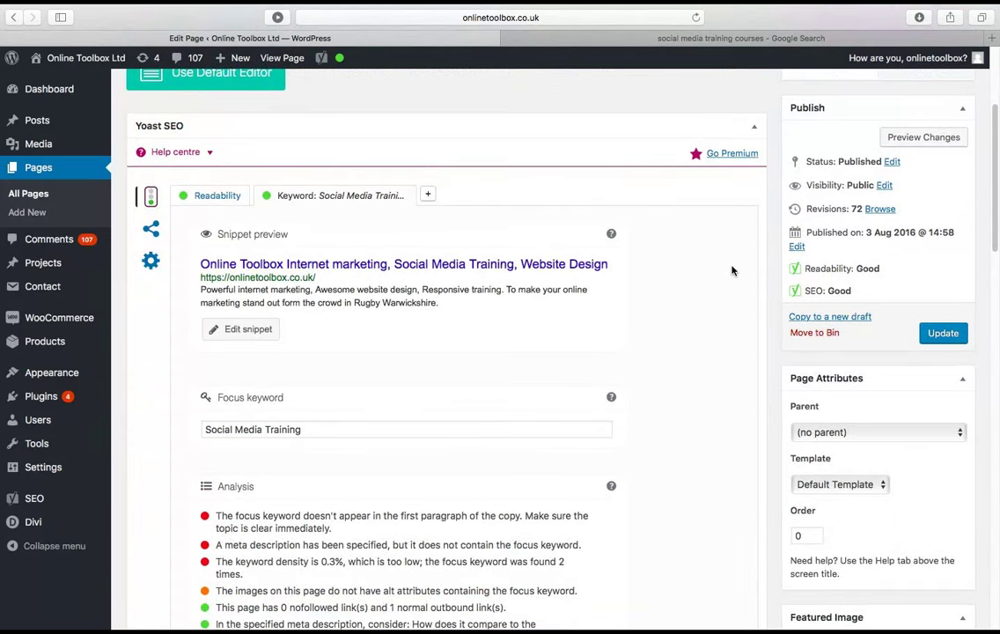
{"action": "scroll", "coordinate": [731, 270], "scroll_direction": "up", "scroll_amount": 2}
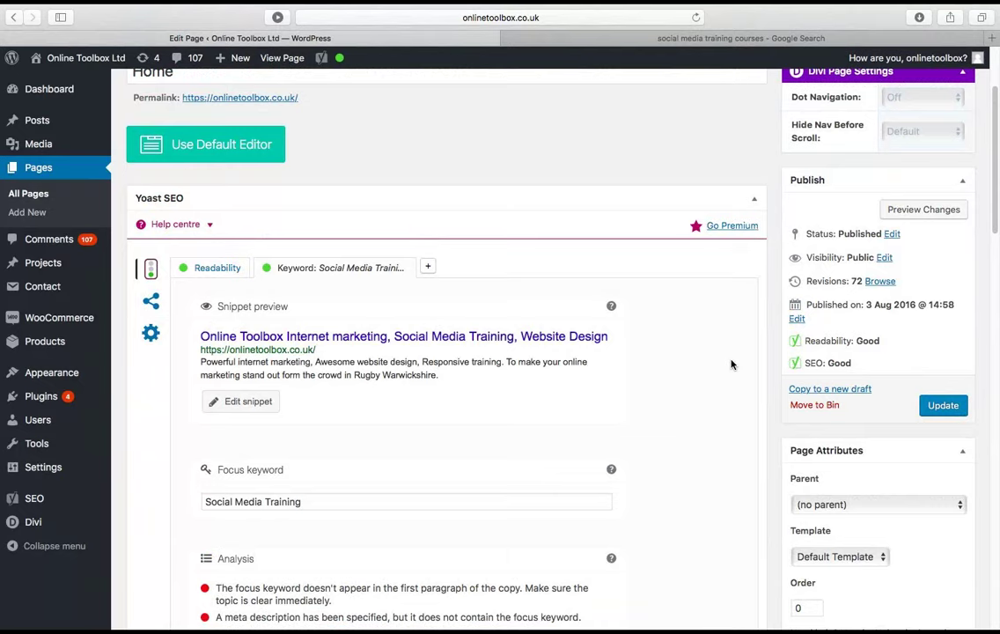
{"action": "mouse_move", "coordinate": [341, 62]}
{"action": "scroll", "coordinate": [684, 362], "scroll_direction": "down", "scroll_amount": 1}
{"action": "scroll", "coordinate": [684, 362], "scroll_direction": "down", "scroll_amount": 4}
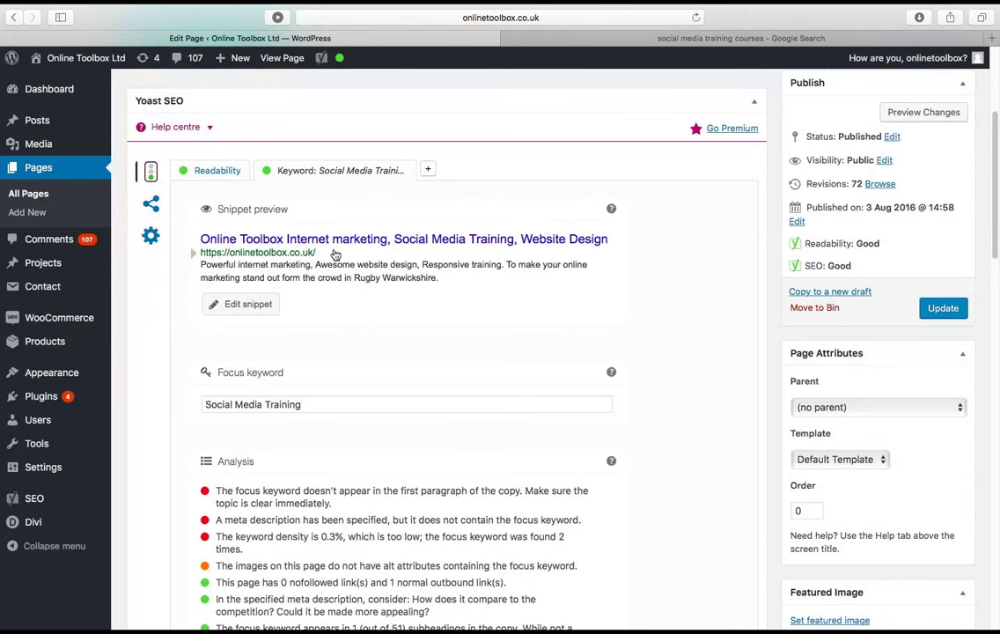
{"action": "scroll", "coordinate": [335, 255], "scroll_direction": "up", "scroll_amount": 1}
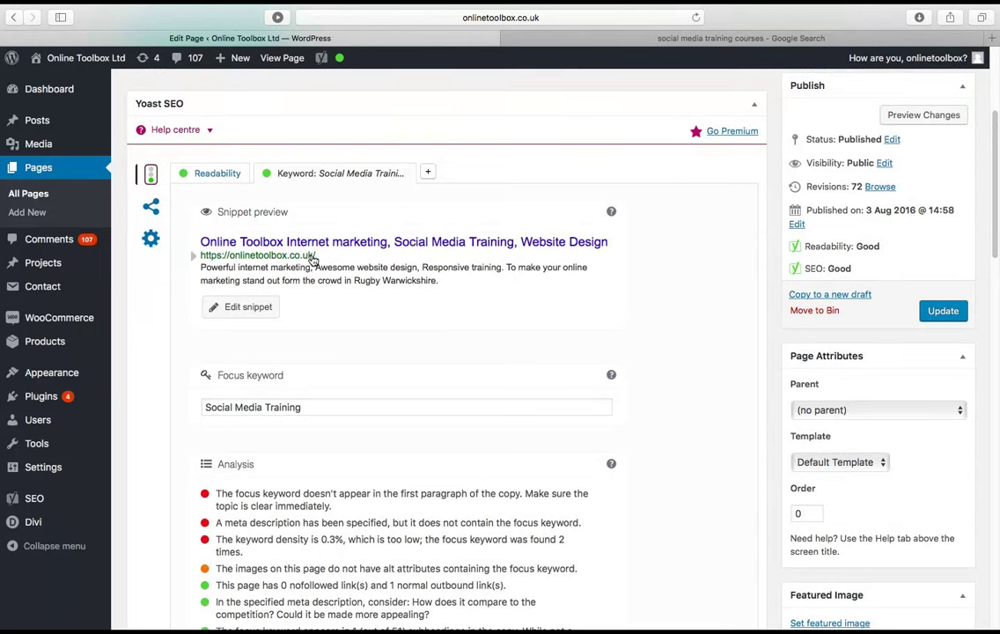
{"action": "scroll", "coordinate": [312, 259], "scroll_direction": "up", "scroll_amount": 5}
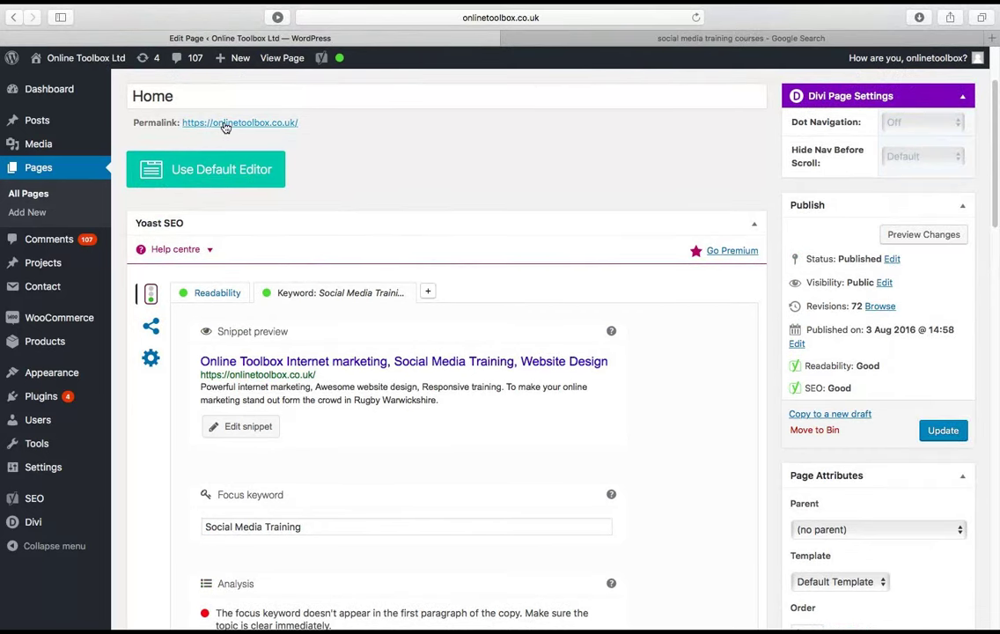
{"action": "scroll", "coordinate": [286, 377], "scroll_direction": "down", "scroll_amount": 1}
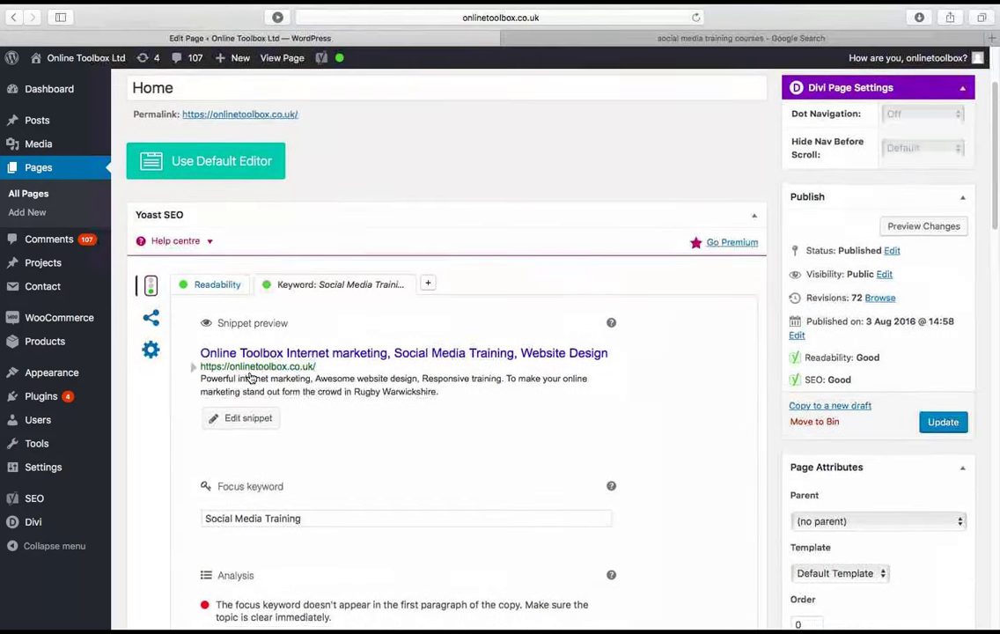
{"action": "scroll", "coordinate": [253, 378], "scroll_direction": "down", "scroll_amount": 2}
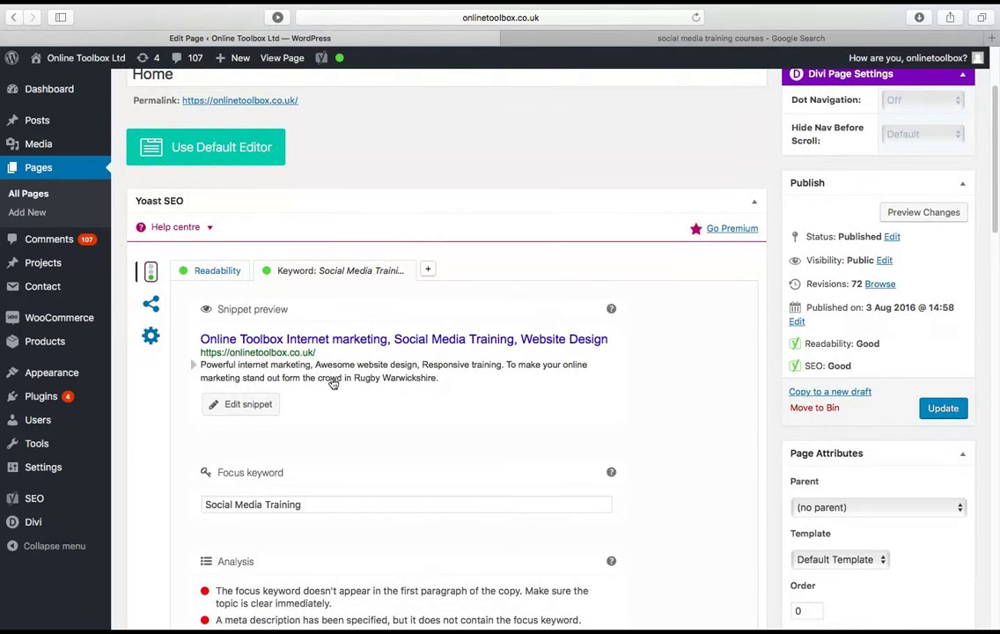
Open the Yoast snippet editor for the Home page and place the cursor at the end of the meta description
{"action": "left_click", "coordinate": [232, 412]}
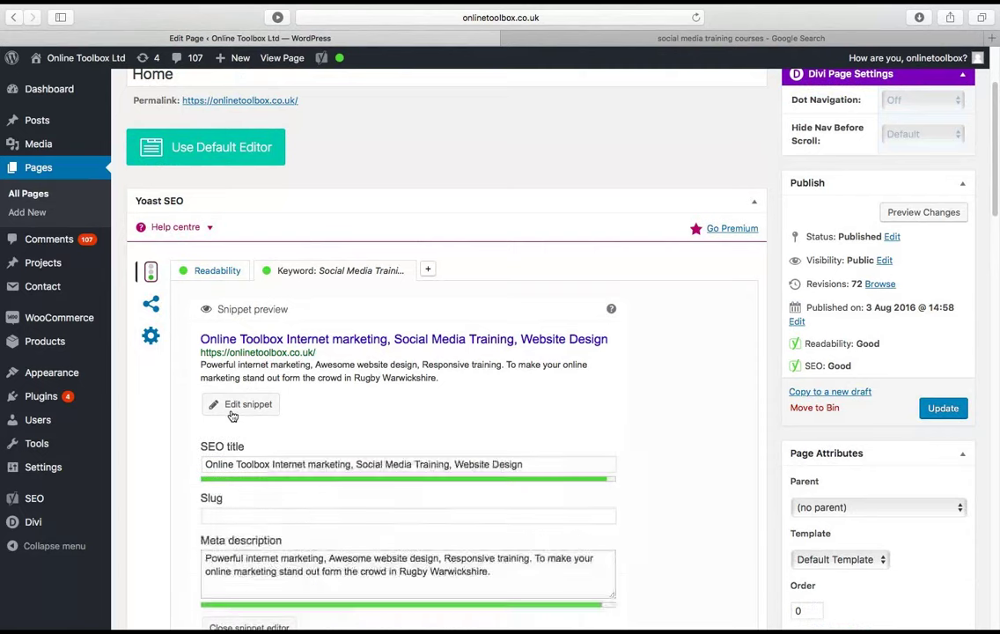
{"action": "scroll", "coordinate": [599, 421], "scroll_direction": "down", "scroll_amount": 5}
{"action": "left_click", "coordinate": [531, 404]}
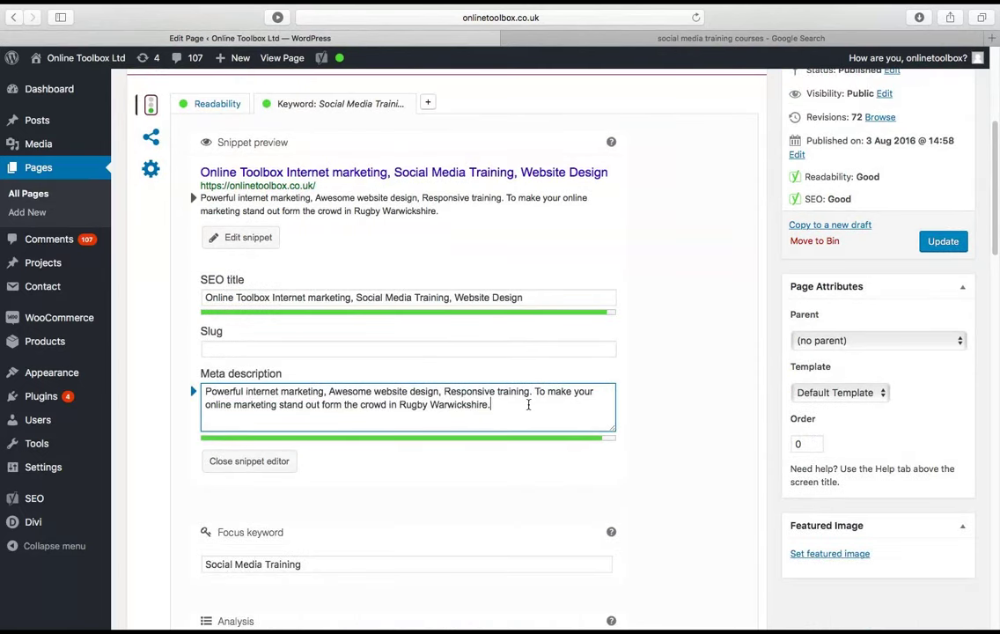
Test the Home page's meta description length limit by appending filler characters, and delete them again
{"action": "type", "text": "fdhdfhjdhdjfdhjdhfdj"}
{"action": "type", "text": "fhjhdjfdhjdfhj"}
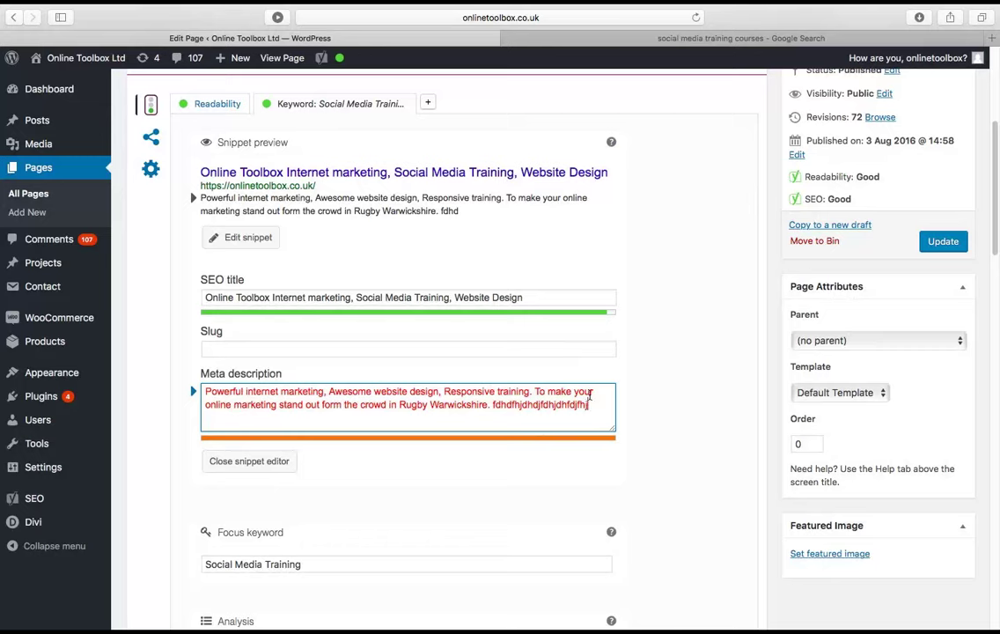
{"action": "key", "text": "BackSpace"}
{"action": "key", "text": "BackSpace"}
{"action": "key", "text": "BackSpace"}
{"action": "key", "text": "BackSpace"}
{"action": "key", "text": "BackSpace"}
{"action": "key", "text": "BackSpace"}
{"action": "key", "text": "BackSpace"}
{"action": "key", "text": "BackSpace"}
{"action": "key", "text": "BackSpace"}
{"action": "key", "text": "BackSpace"}
{"action": "key", "text": "BackSpace"}
{"action": "key", "text": "BackSpace"}
{"action": "key", "text": "BackSpace"}
{"action": "key", "text": "BackSpace"}
{"action": "key", "text": "BackSpace"}
{"action": "key", "text": "BackSpace"}
{"action": "key", "text": "BackSpace"}
{"action": "key", "text": "BackSpace"}
{"action": "key", "text": "BackSpace"}
{"action": "key", "text": "BackSpace"}
{"action": "key", "text": "BackSpace"}
{"action": "key", "text": "BackSpace"}
{"action": "key", "text": "BackSpace"}
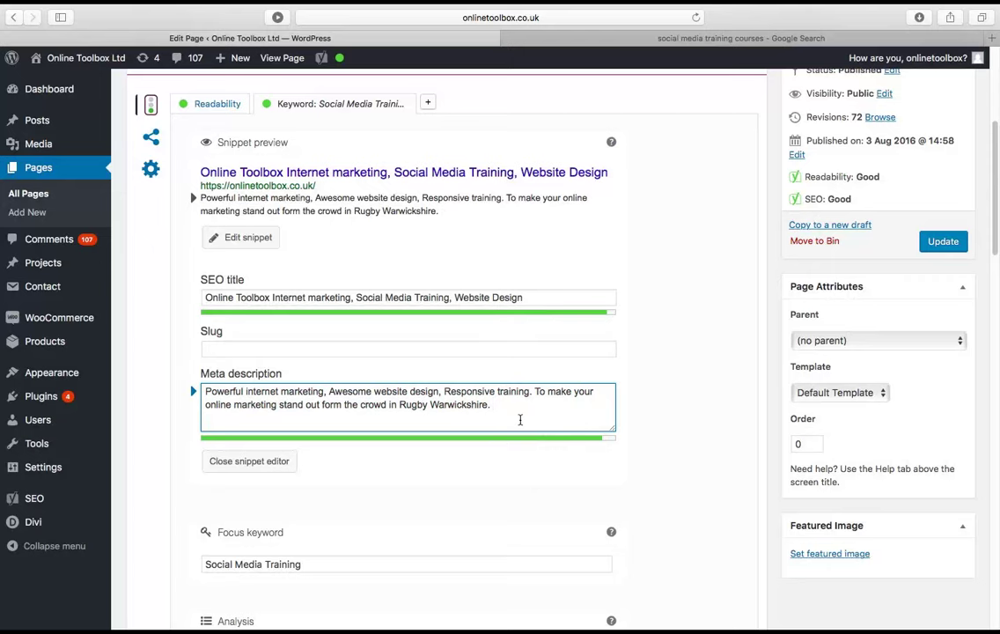
Examine the focus keyword Social Media Training and the full list of Yoast analysis results below it
{"action": "scroll", "coordinate": [519, 420], "scroll_direction": "down", "scroll_amount": 2}
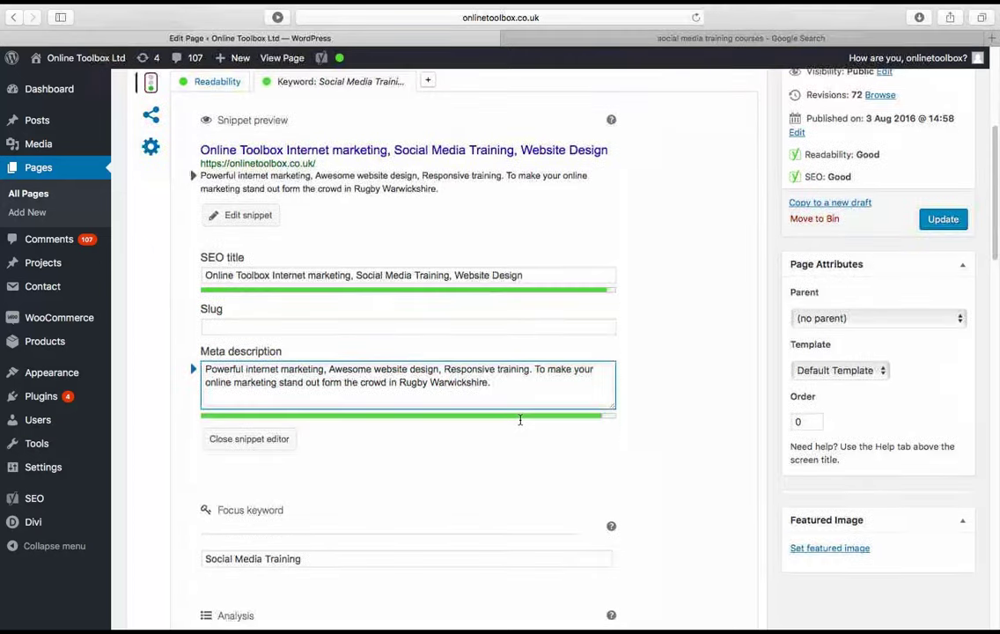
{"action": "scroll", "coordinate": [520, 421], "scroll_direction": "down", "scroll_amount": 5}
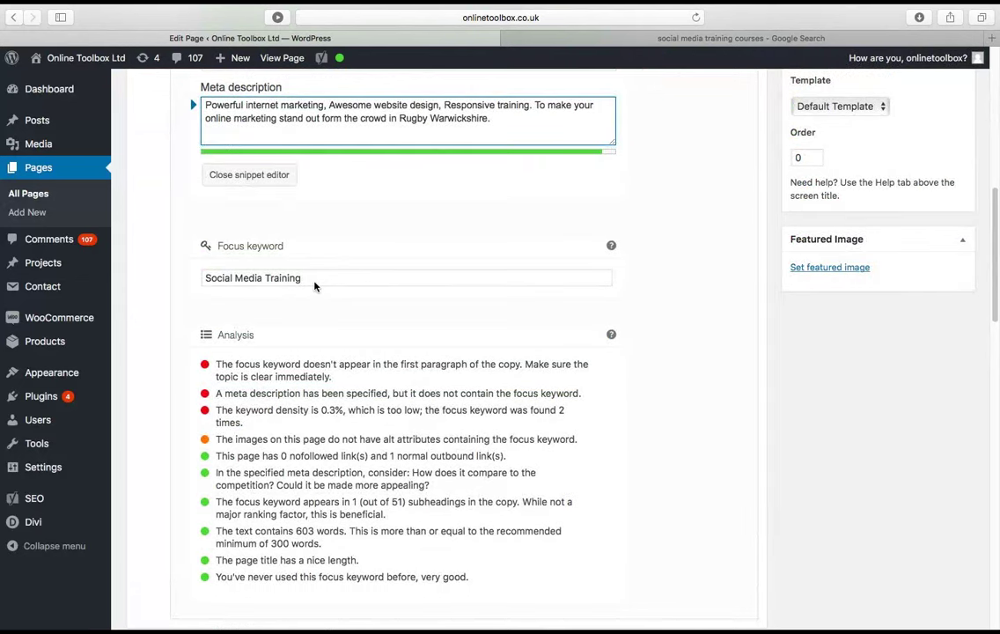
{"action": "scroll", "coordinate": [324, 279], "scroll_direction": "up", "scroll_amount": 1}
{"action": "scroll", "coordinate": [323, 279], "scroll_direction": "up", "scroll_amount": 3}
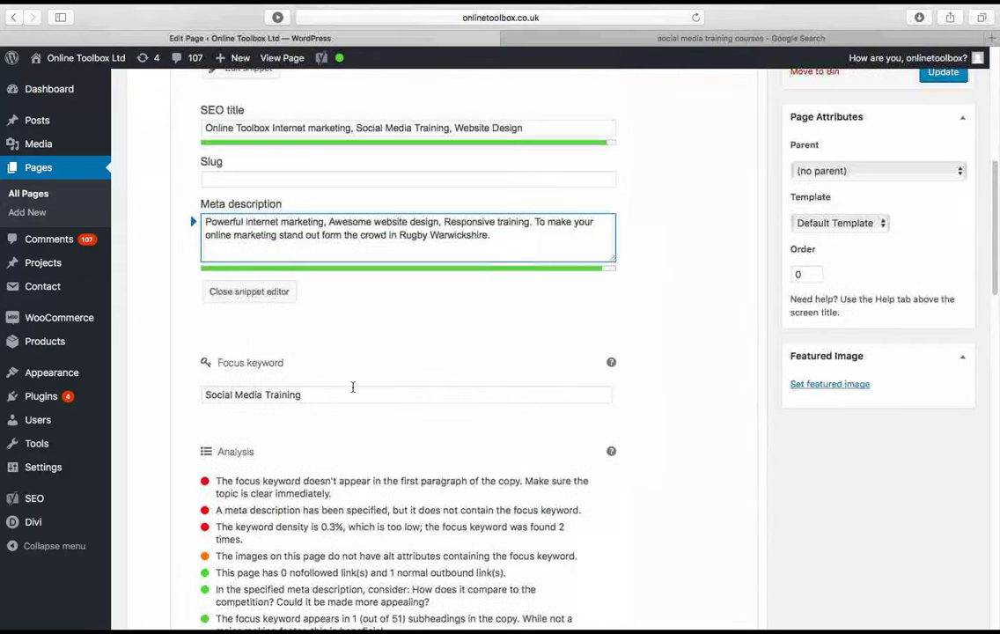
{"action": "left_click", "coordinate": [331, 392]}
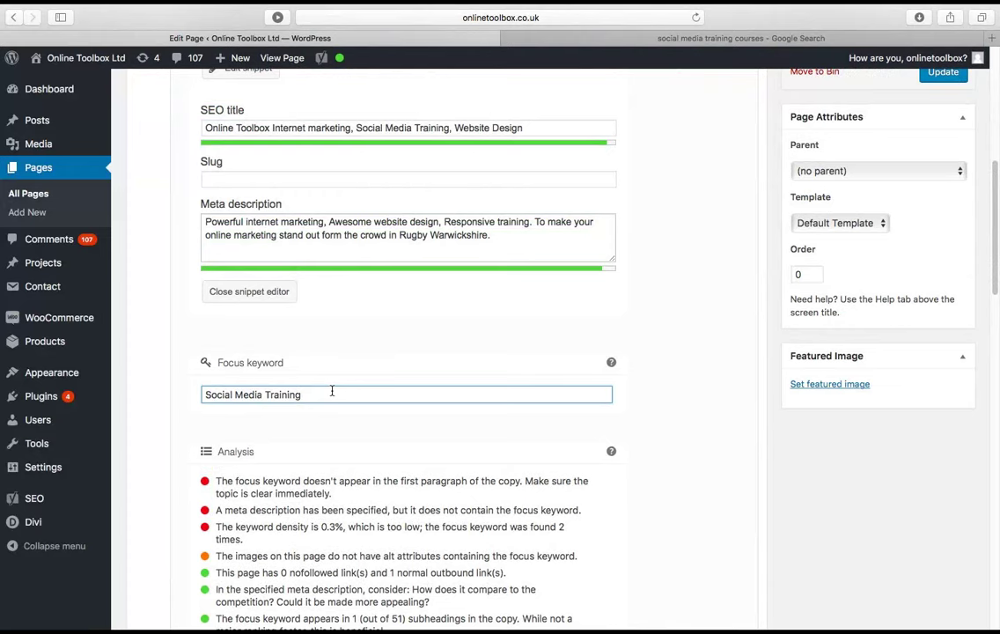
{"action": "scroll", "coordinate": [632, 515], "scroll_direction": "down", "scroll_amount": 3}
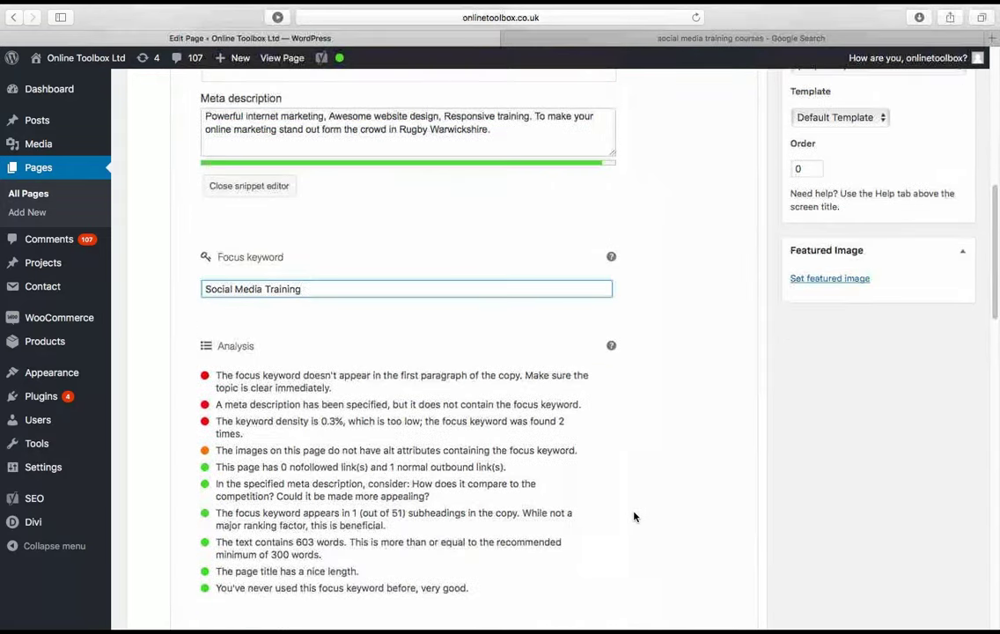
{"action": "scroll", "coordinate": [634, 516], "scroll_direction": "down", "scroll_amount": 3}
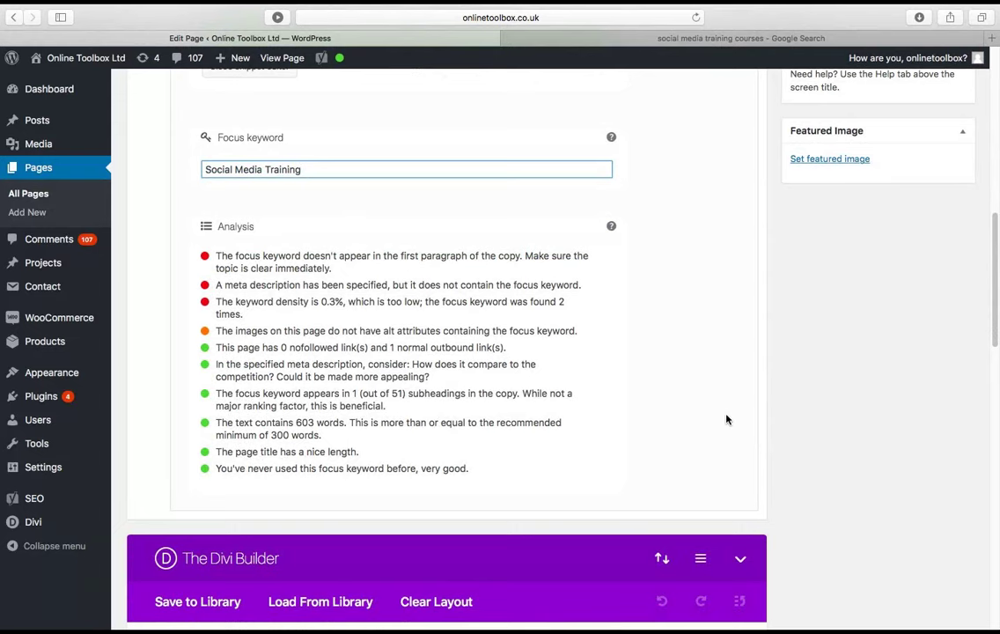
{"action": "scroll", "coordinate": [727, 419], "scroll_direction": "down", "scroll_amount": 1}
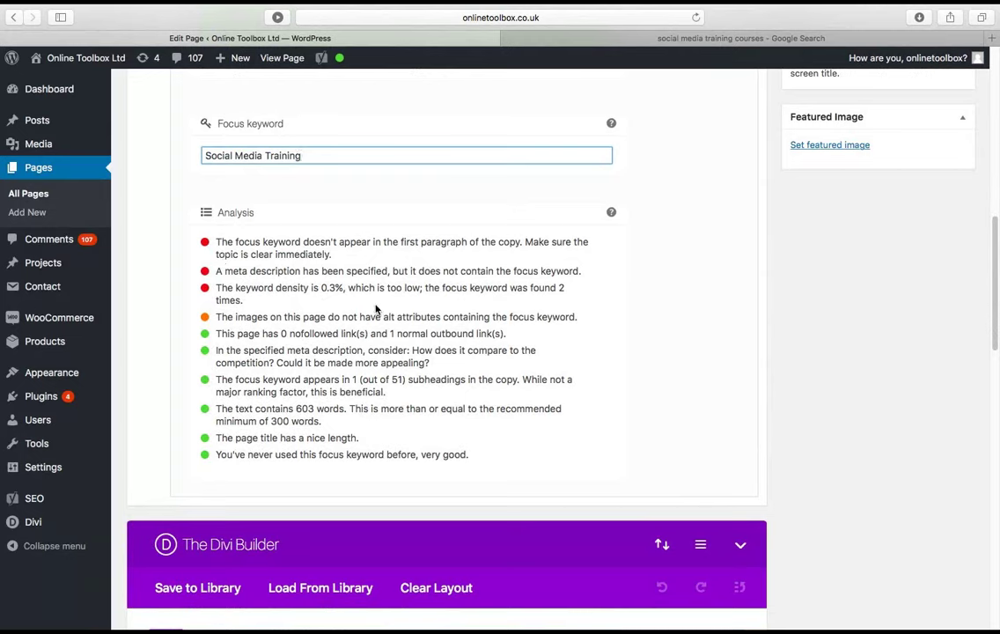
Open the live website onlinetoolbox.co.uk in a new browser tab
{"action": "left_click", "coordinate": [991, 39]}
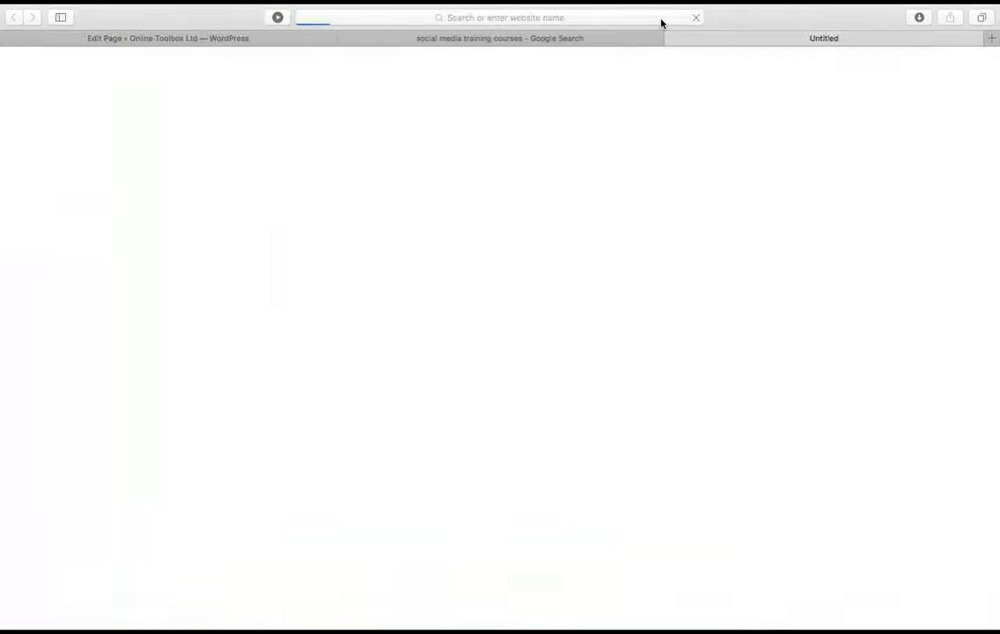
{"action": "left_click", "coordinate": [661, 19]}
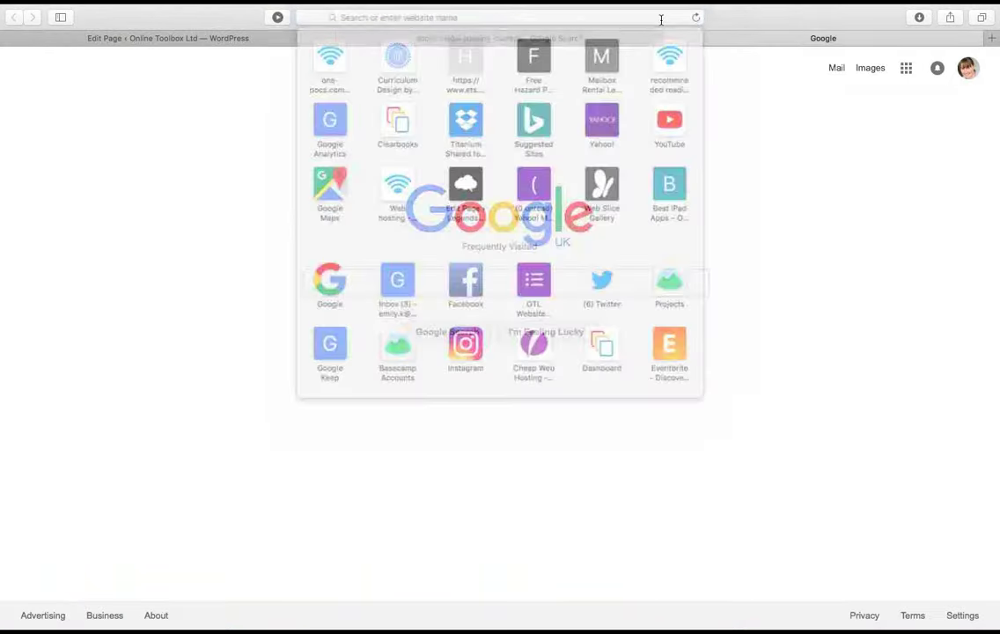
{"action": "type", "text": "onl"}
{"action": "key", "text": "Return"}
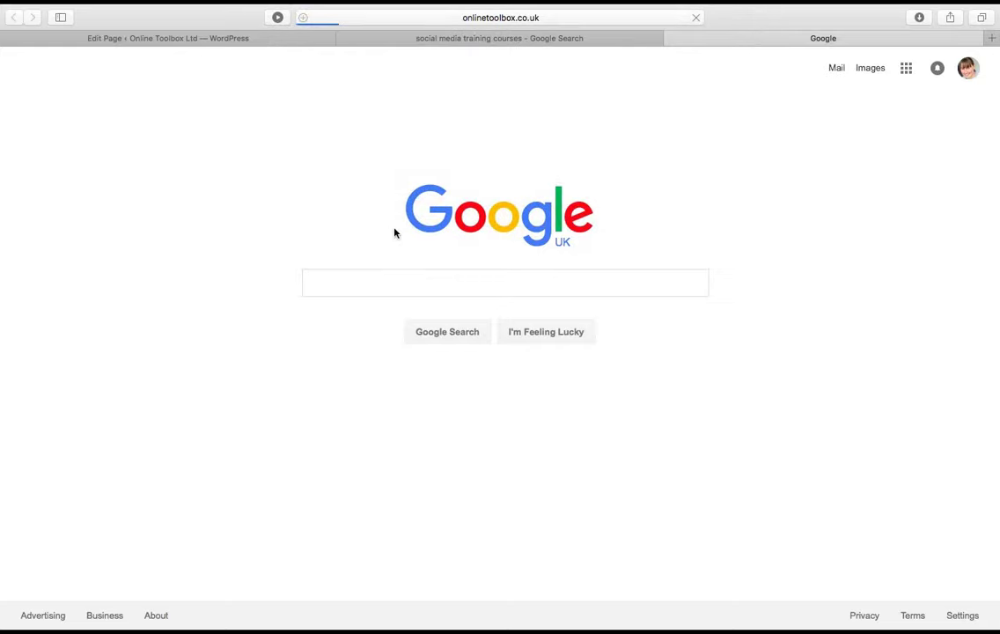
Highlight the analysis note about the first paragraph in the page editor, and the words Social Media Training in the live page's banner heading
{"action": "left_click", "coordinate": [246, 38]}
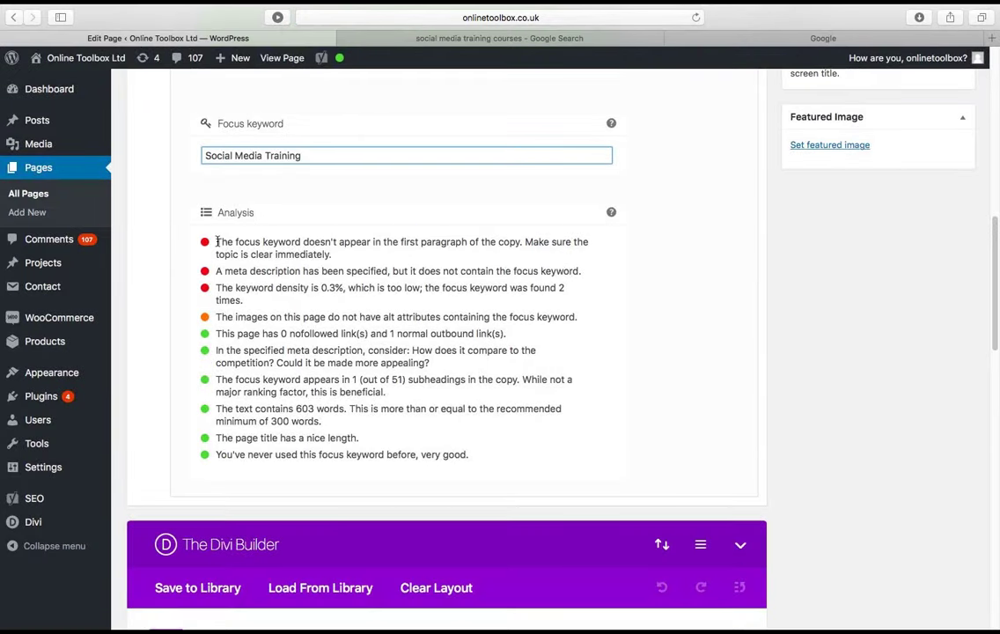
{"action": "triple_click", "coordinate": [406, 253]}
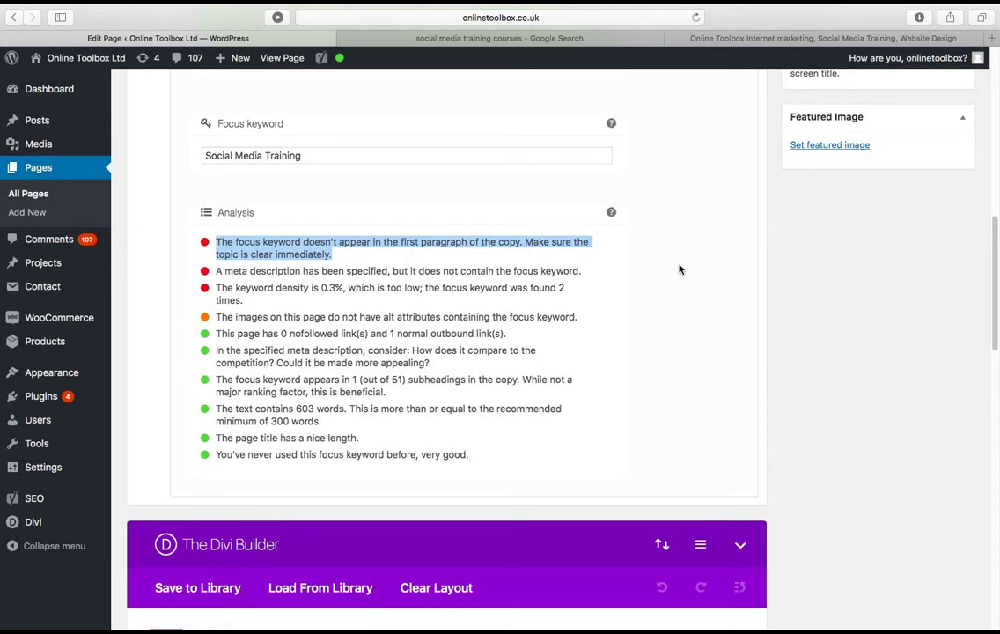
{"action": "left_click", "coordinate": [759, 40]}
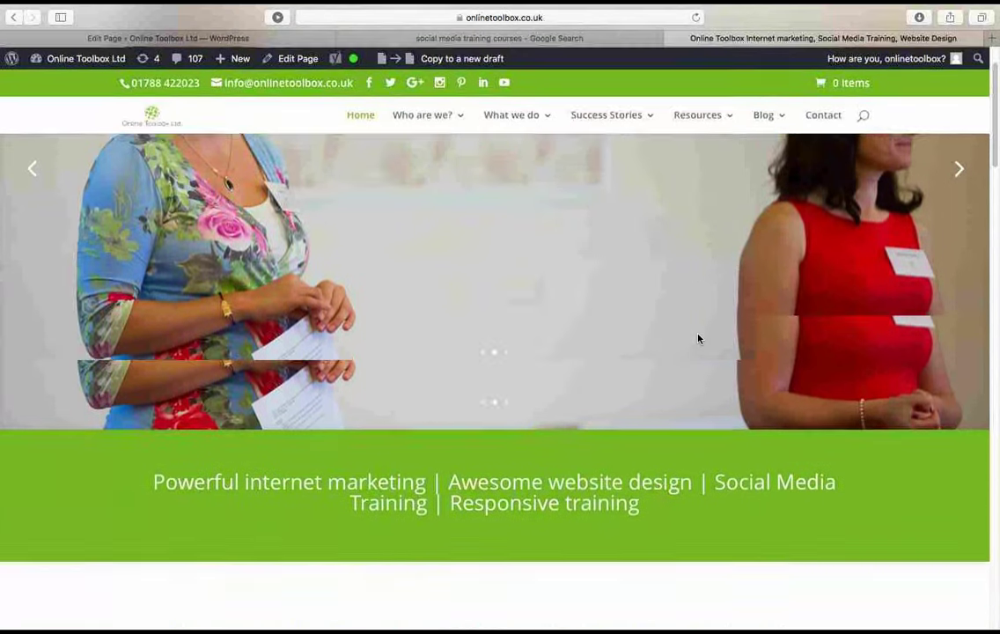
{"action": "scroll", "coordinate": [698, 339], "scroll_direction": "down", "scroll_amount": 3}
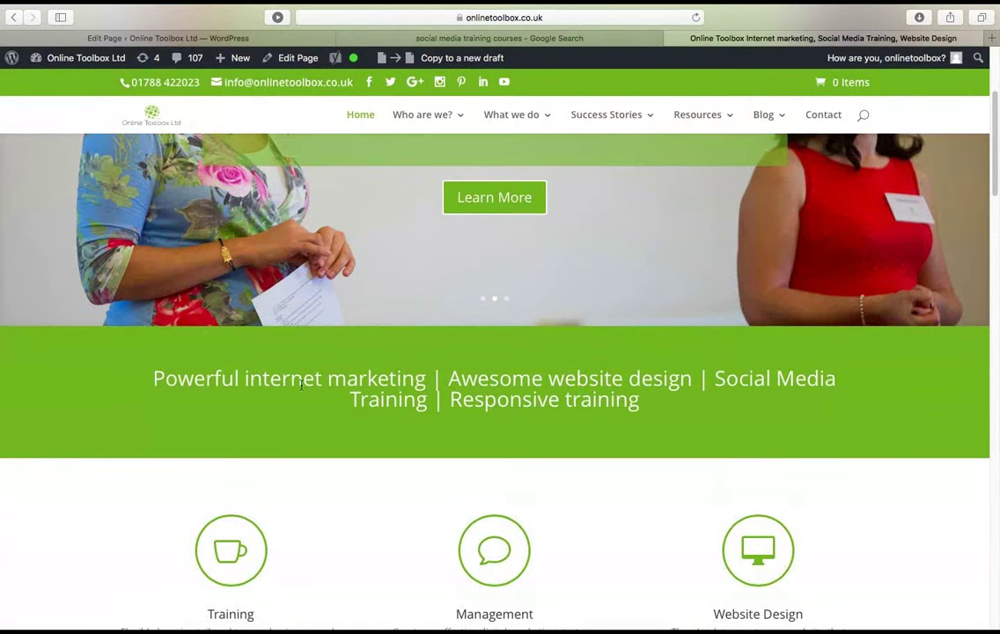
{"action": "left_click_drag", "start_coordinate": [152, 379], "coordinate": [713, 377]}
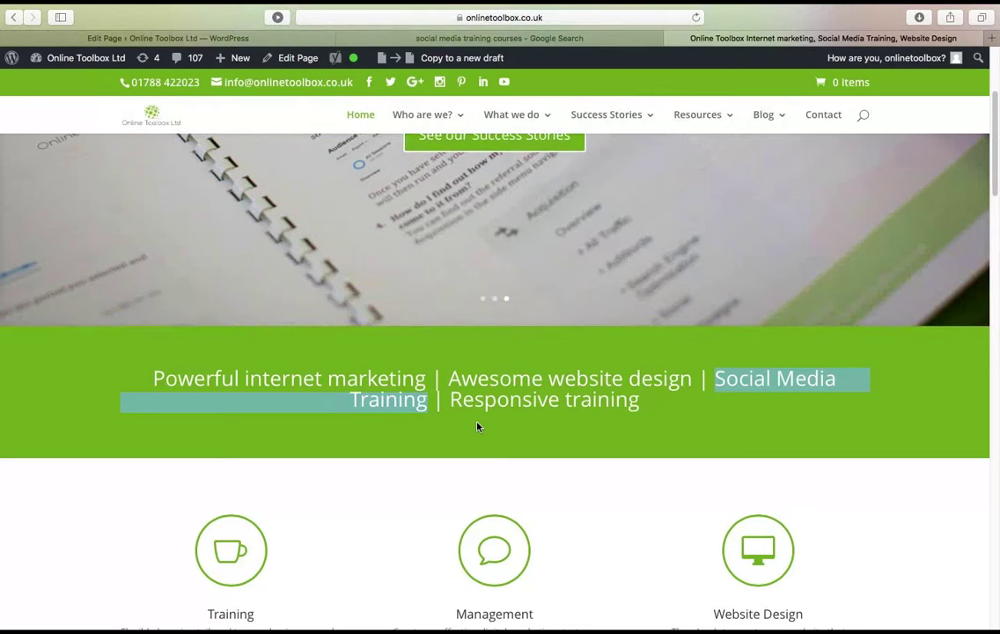
Inspect the live Home page's Training, Management and Website Design columns and highlight the Training heading
{"action": "scroll", "coordinate": [478, 426], "scroll_direction": "down", "scroll_amount": 2}
{"action": "scroll", "coordinate": [478, 427], "scroll_direction": "down", "scroll_amount": 3}
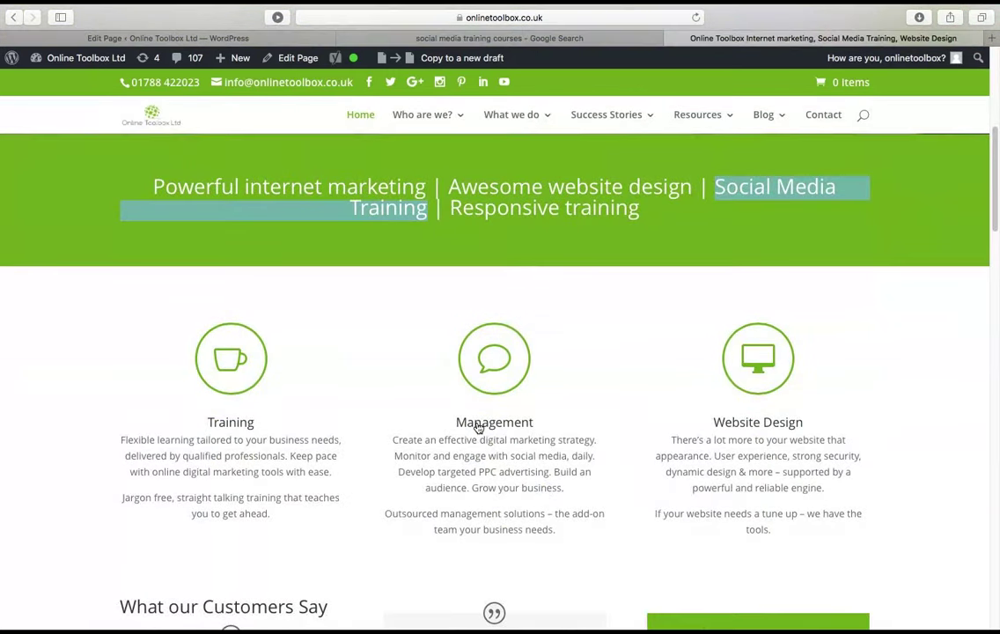
{"action": "scroll", "coordinate": [185, 407], "scroll_direction": "down", "scroll_amount": 2}
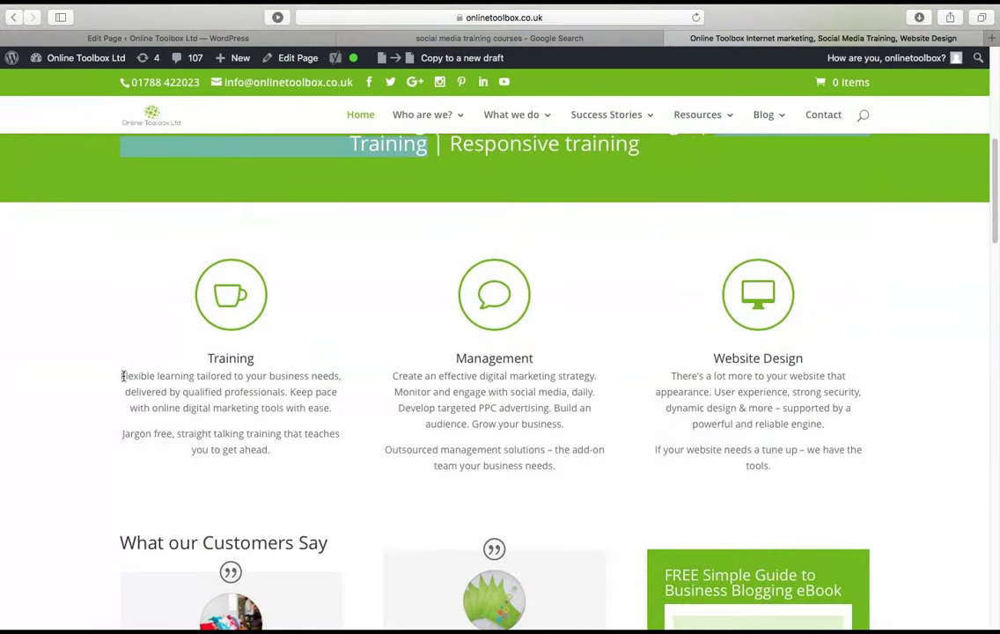
{"action": "left_click_drag", "start_coordinate": [122, 377], "coordinate": [183, 392]}
{"action": "left_click", "coordinate": [230, 358]}
{"action": "double_click", "coordinate": [234, 357]}
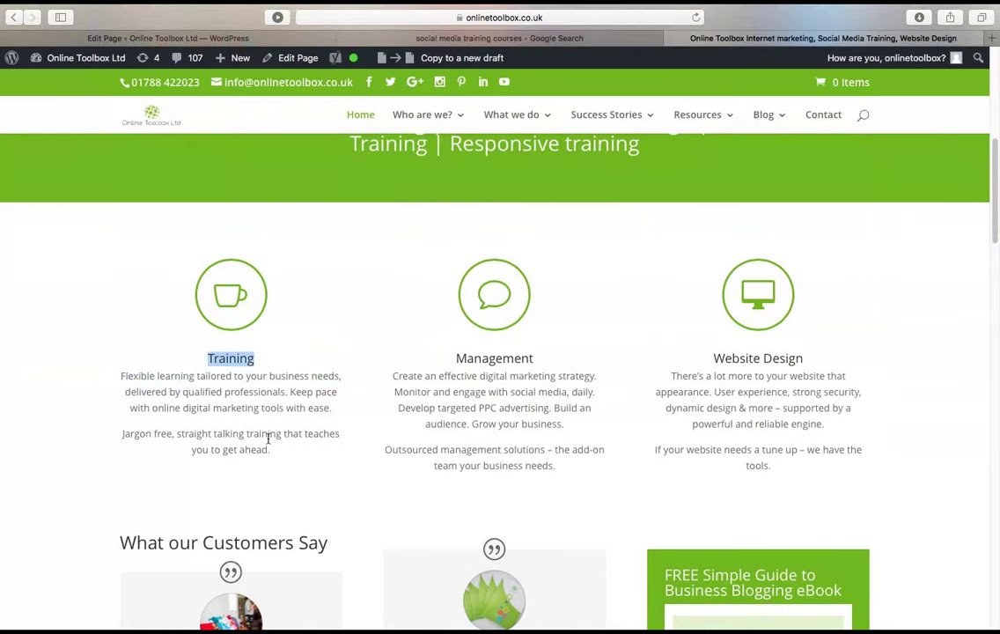
{"action": "scroll", "coordinate": [282, 466], "scroll_direction": "up", "scroll_amount": 3}
{"action": "mouse_move", "coordinate": [550, 138]}
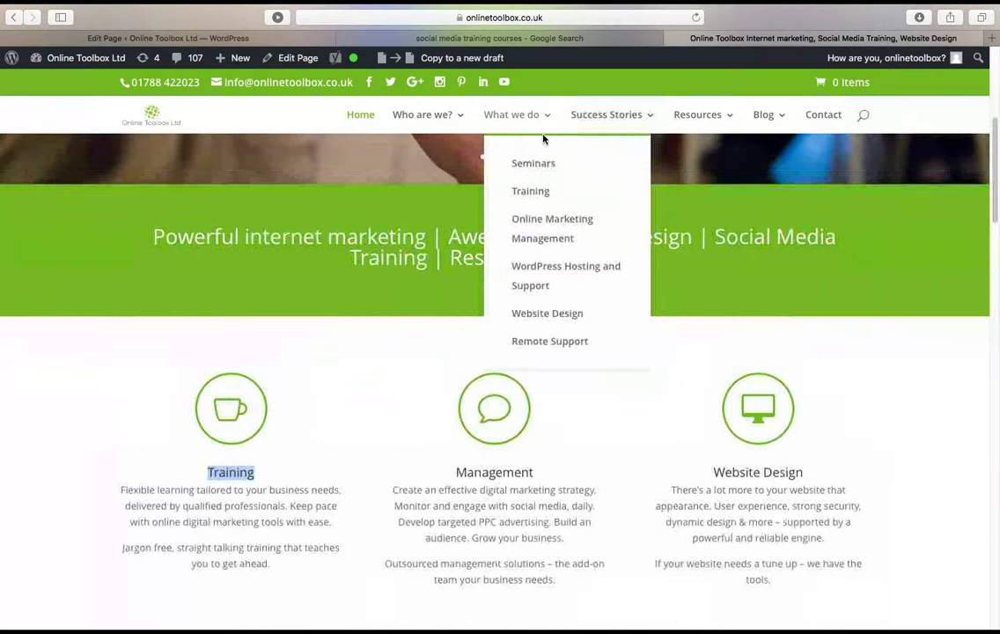
Back in the page editor, highlight the analysis notes on the meta description's missing focus keyword and on keyword density
{"action": "left_click", "coordinate": [140, 35]}
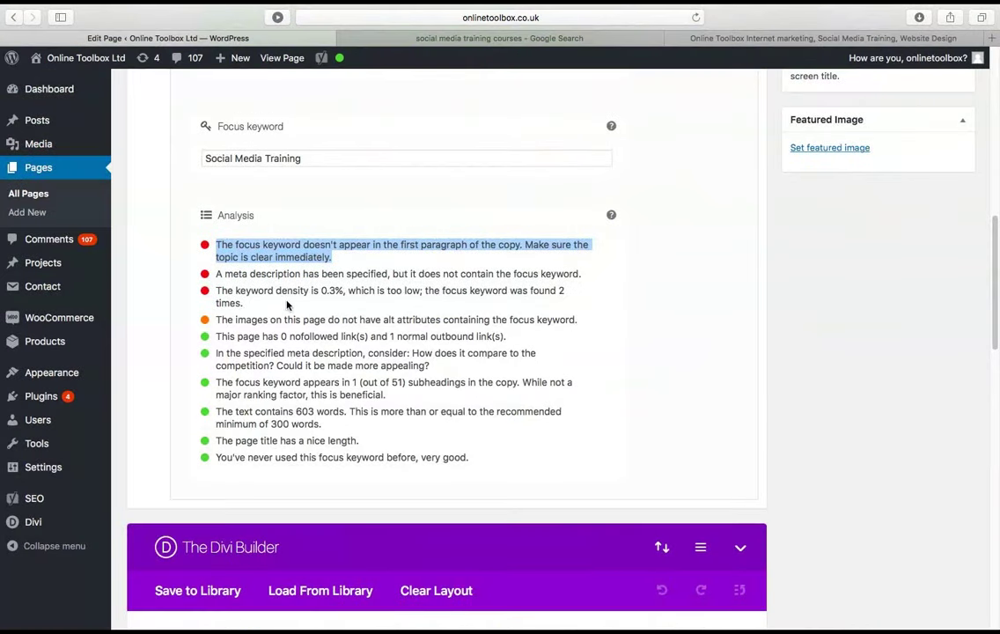
{"action": "left_click_drag", "start_coordinate": [277, 274], "coordinate": [451, 276]}
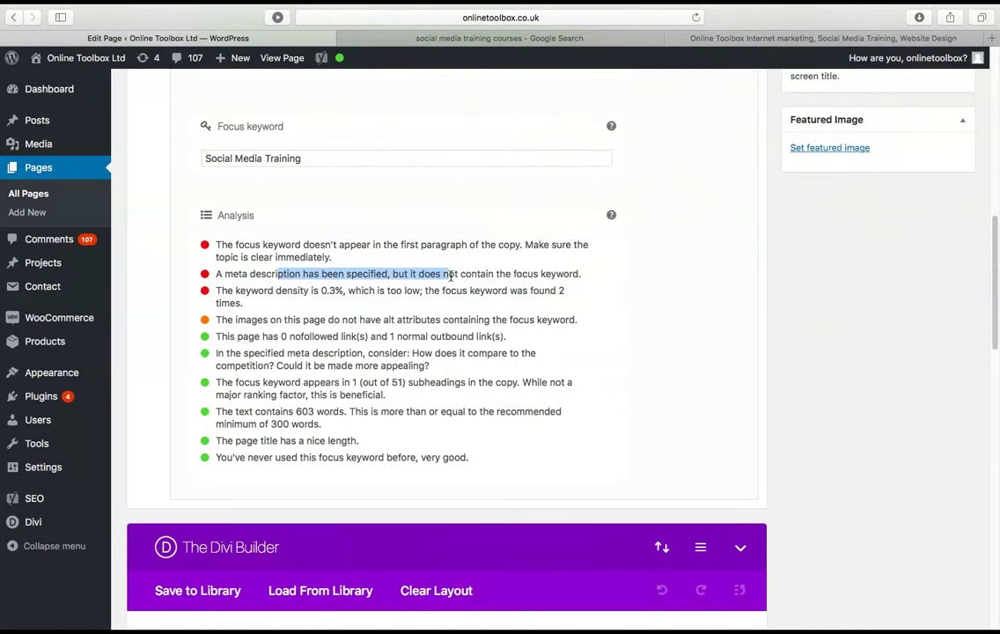
{"action": "scroll", "coordinate": [445, 264], "scroll_direction": "up", "scroll_amount": 3}
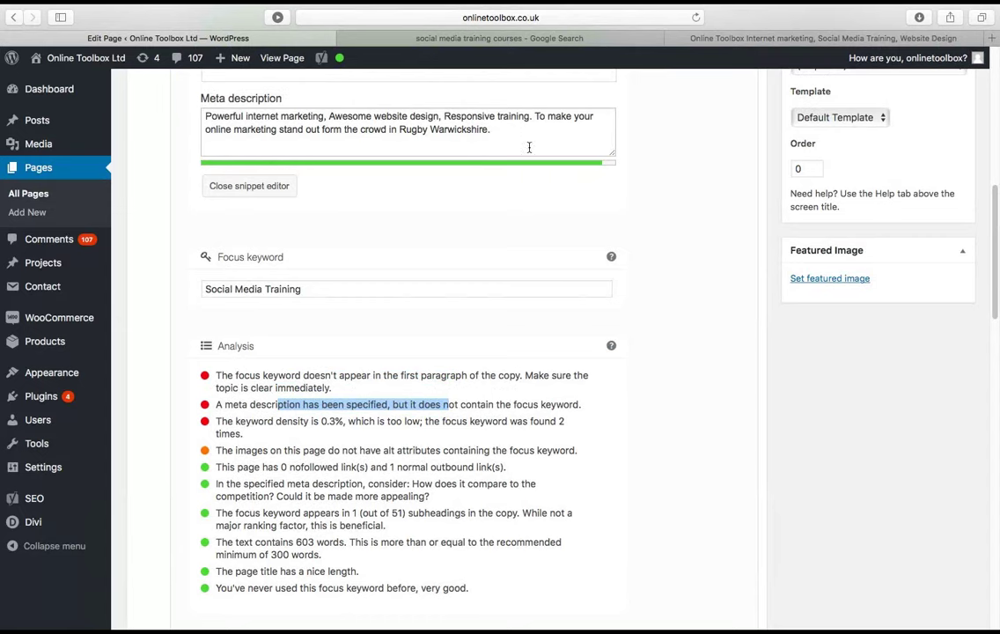
{"action": "scroll", "coordinate": [326, 423], "scroll_direction": "down", "scroll_amount": 1}
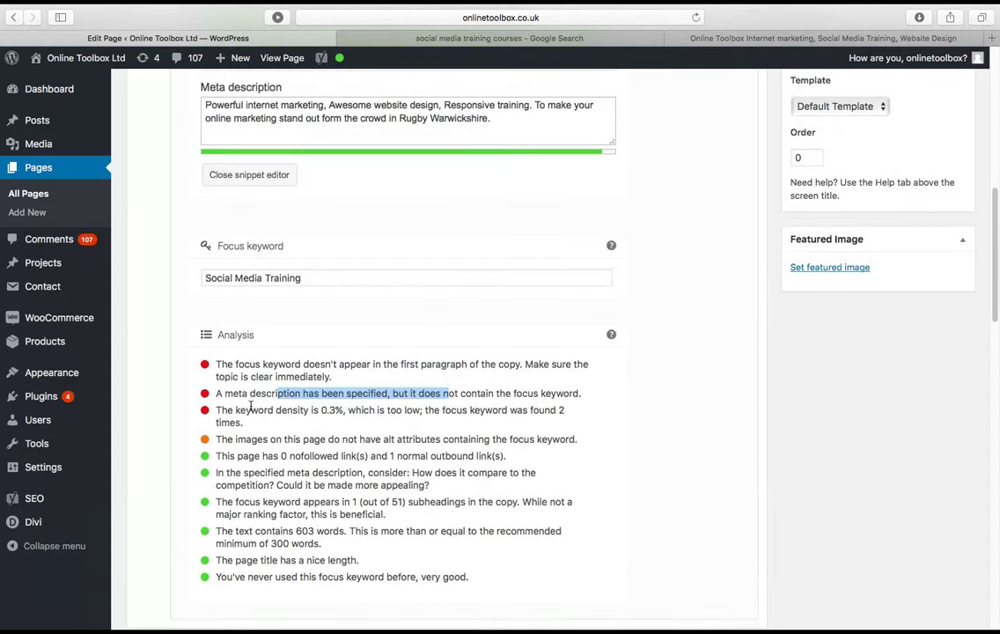
{"action": "double_click", "coordinate": [326, 410]}
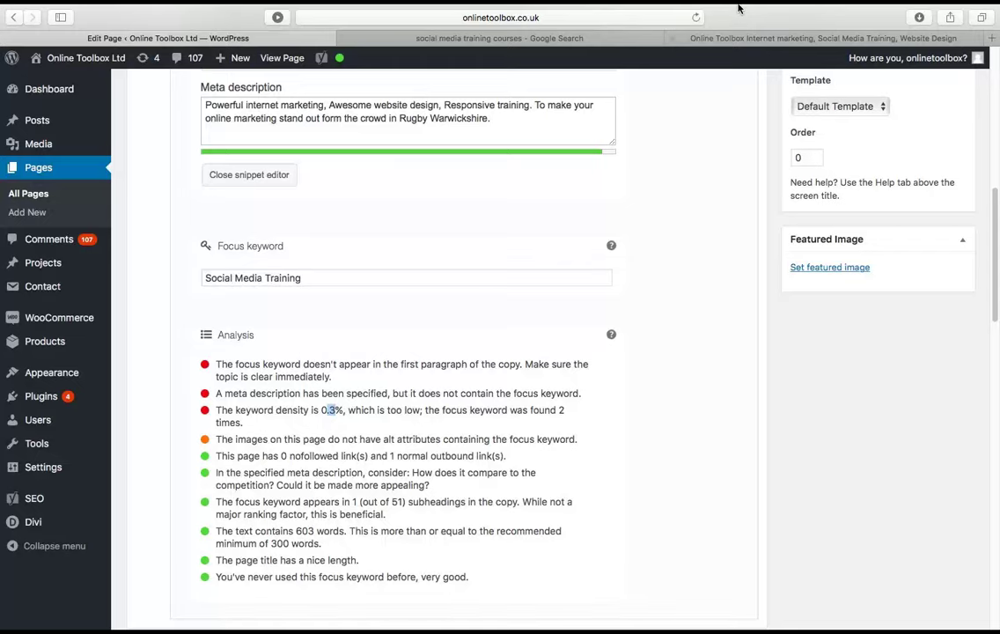
Skim the live Home page's content from the service columns through the Our Clients section and back to the banner
{"action": "left_click", "coordinate": [674, 38]}
{"action": "scroll", "coordinate": [483, 341], "scroll_direction": "down", "scroll_amount": 15}
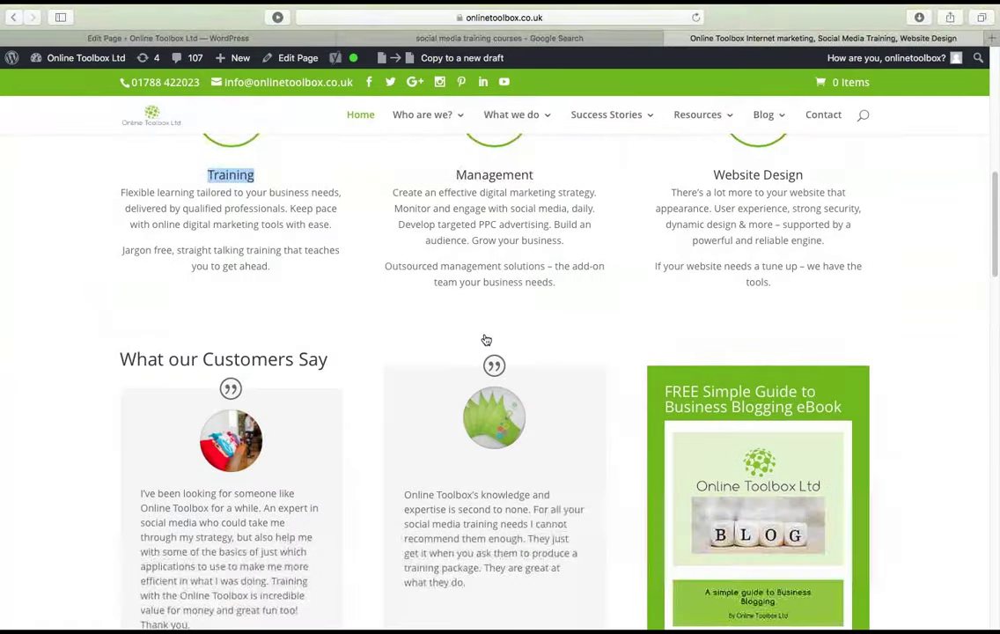
{"action": "scroll", "coordinate": [483, 356], "scroll_direction": "down", "scroll_amount": 10}
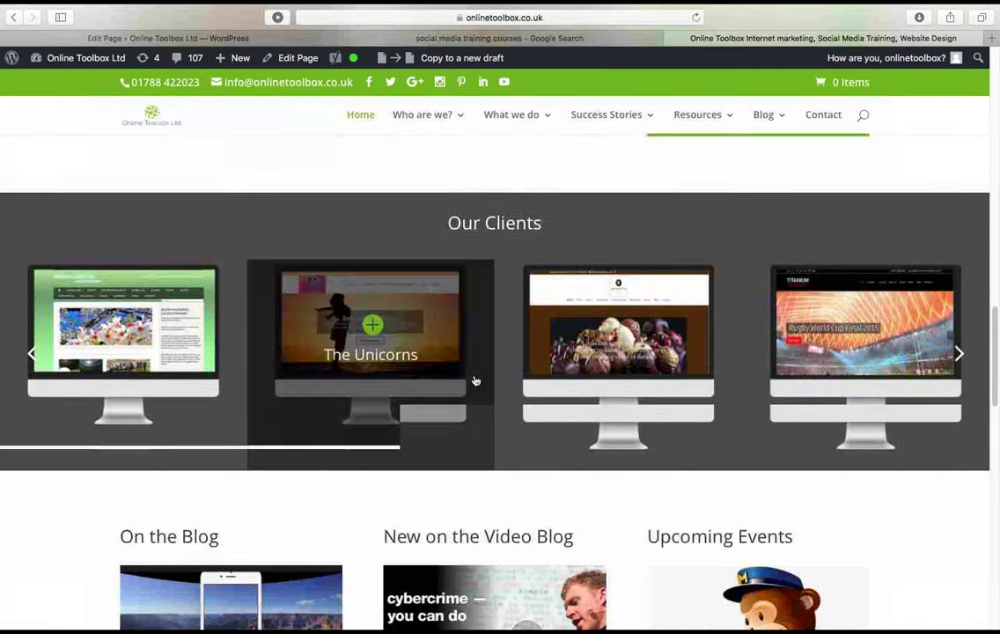
{"action": "scroll", "coordinate": [474, 374], "scroll_direction": "up", "scroll_amount": 20}
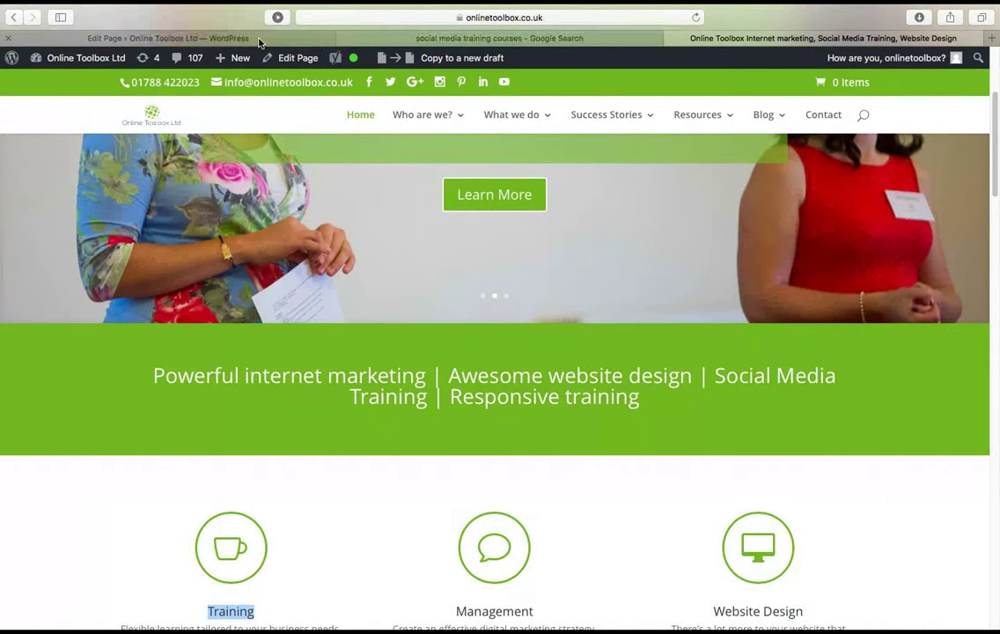
Return to the page editor, highlight the analysis note on image alt attributes, and review the focus keyword and meta description
{"action": "left_click", "coordinate": [258, 39]}
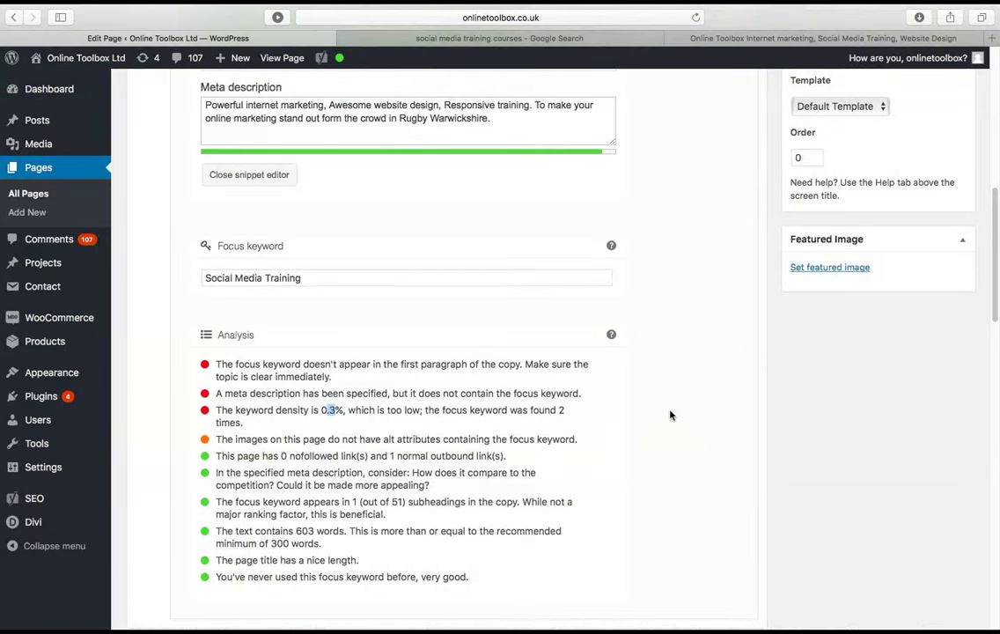
{"action": "scroll", "coordinate": [598, 449], "scroll_direction": "down", "scroll_amount": 3}
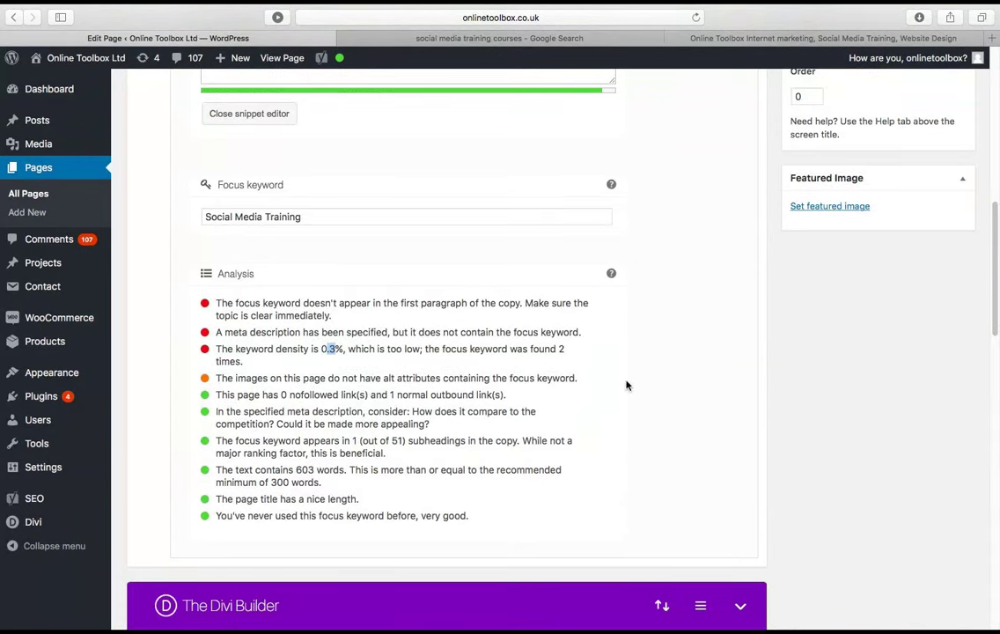
{"action": "scroll", "coordinate": [724, 399], "scroll_direction": "down", "scroll_amount": 4}
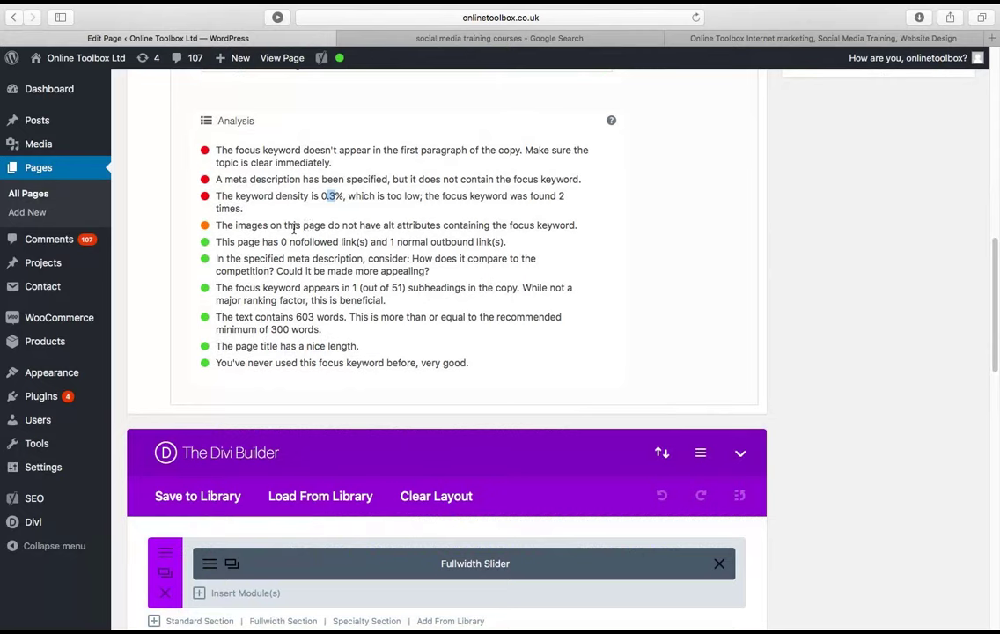
{"action": "left_click_drag", "start_coordinate": [292, 227], "coordinate": [432, 226]}
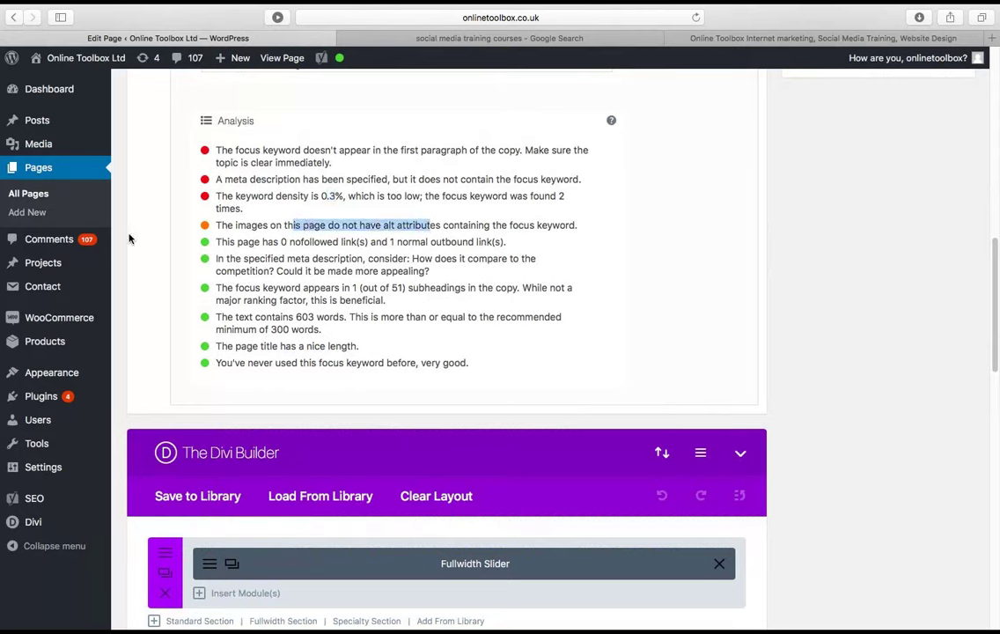
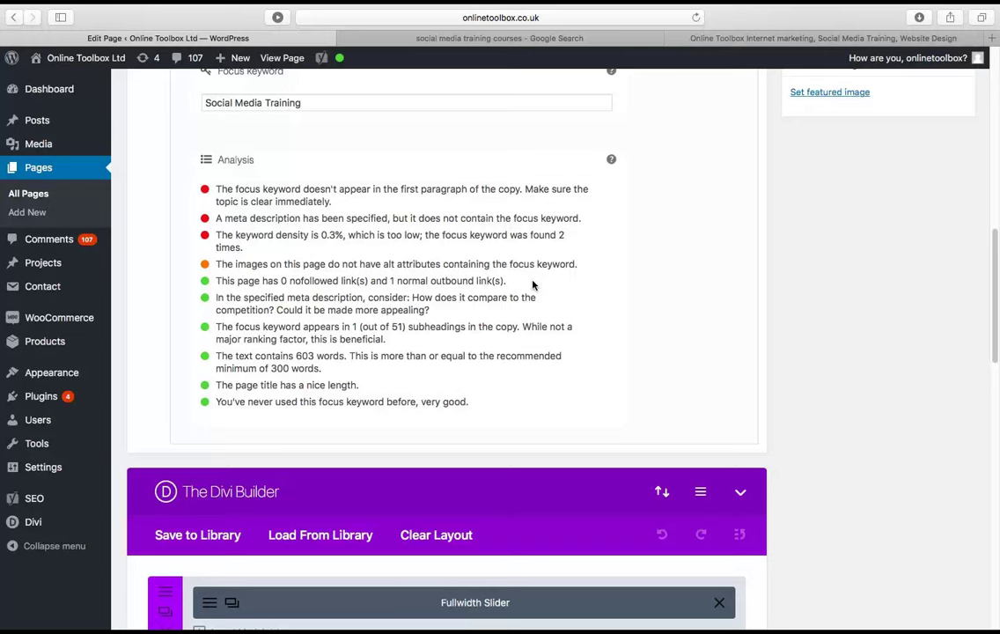
{"action": "scroll", "coordinate": [487, 358], "scroll_direction": "up", "scroll_amount": 5}
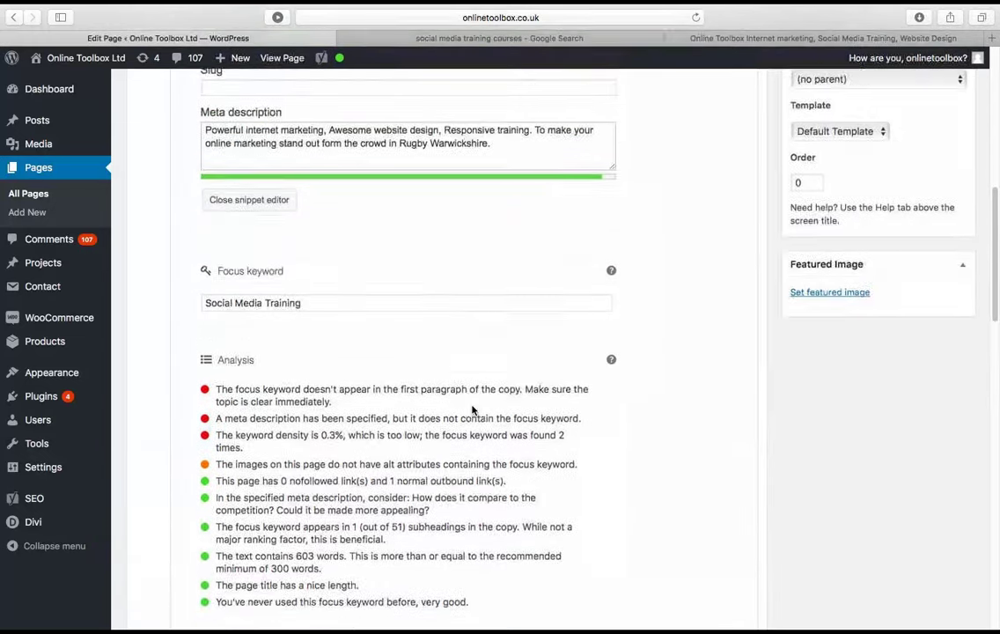
Collapse, reopen and collapse the Home page's snippet editor again, and place the cursor in the focus keyword field
{"action": "scroll", "coordinate": [473, 410], "scroll_direction": "up", "scroll_amount": 5}
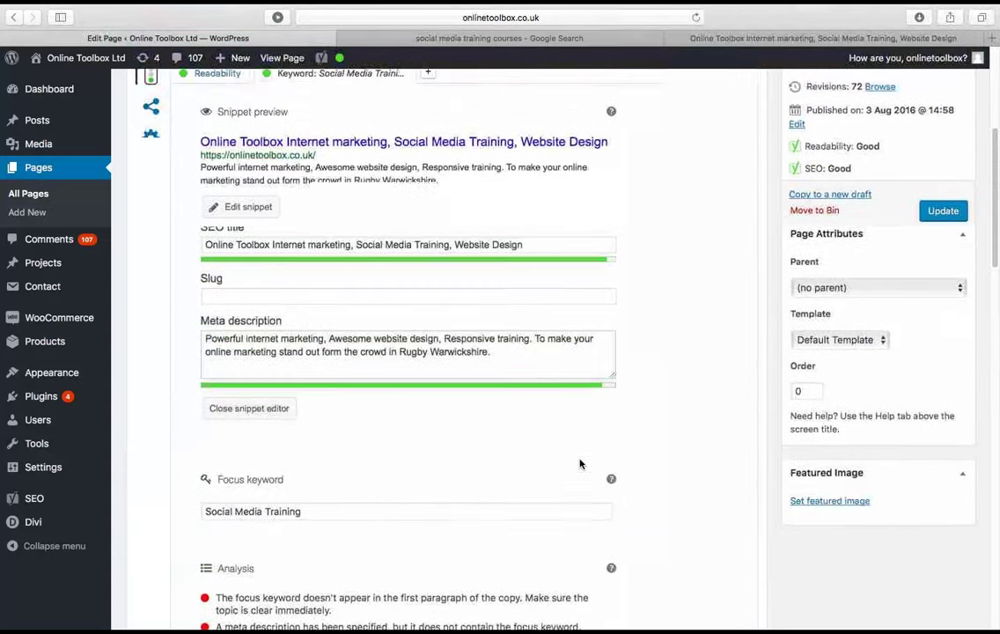
{"action": "scroll", "coordinate": [579, 464], "scroll_direction": "up", "scroll_amount": 2}
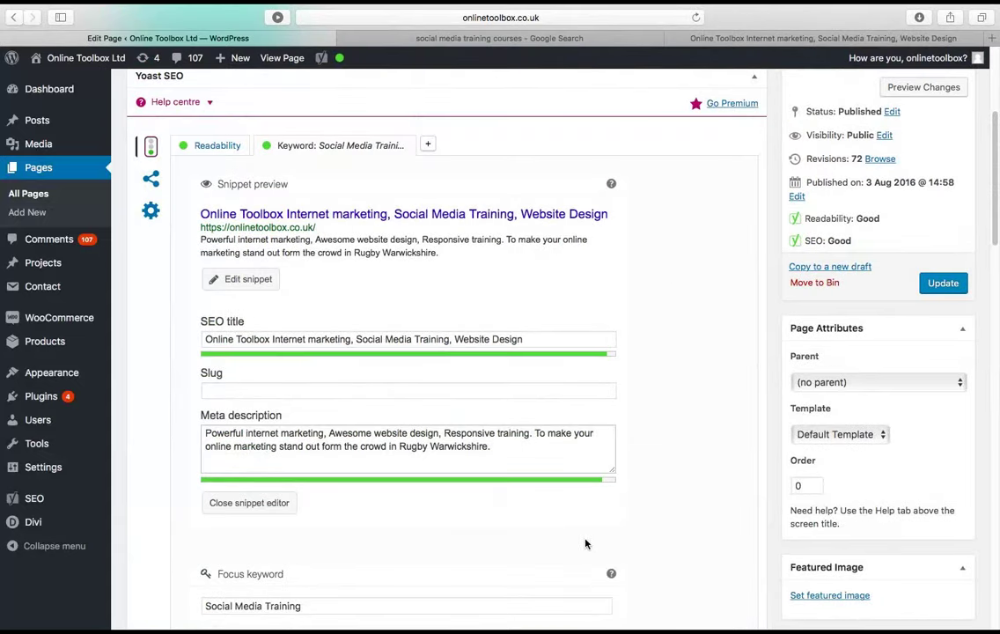
{"action": "left_click", "coordinate": [255, 503]}
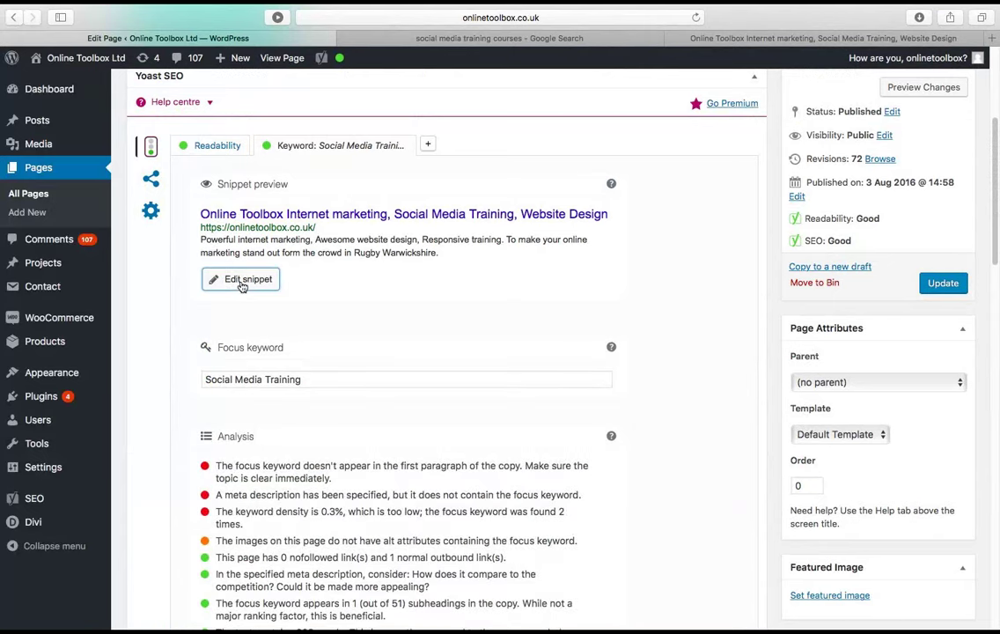
{"action": "left_click", "coordinate": [240, 281]}
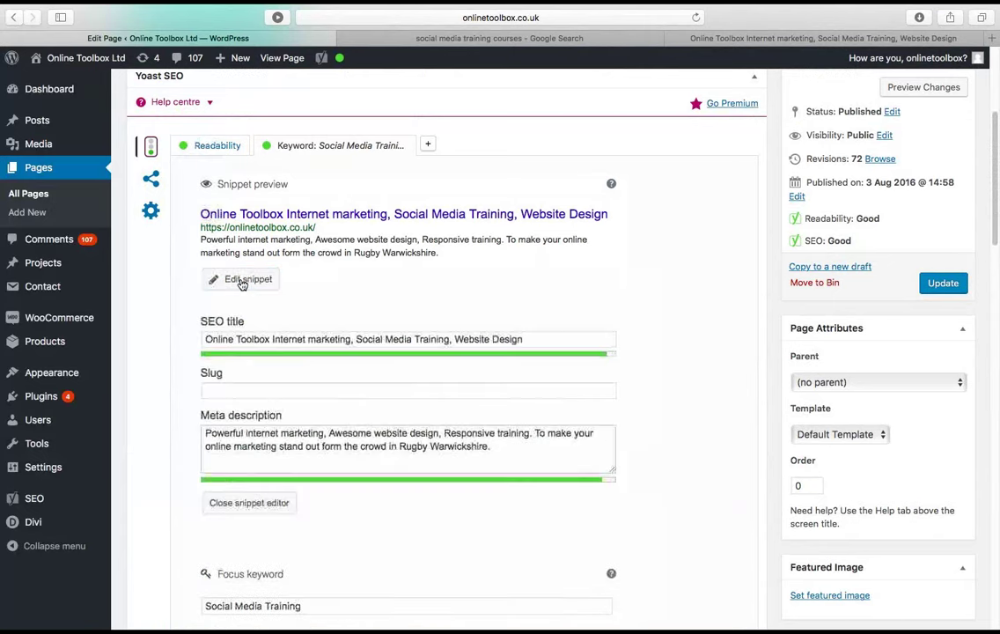
{"action": "left_click", "coordinate": [249, 502]}
{"action": "left_click", "coordinate": [321, 380]}
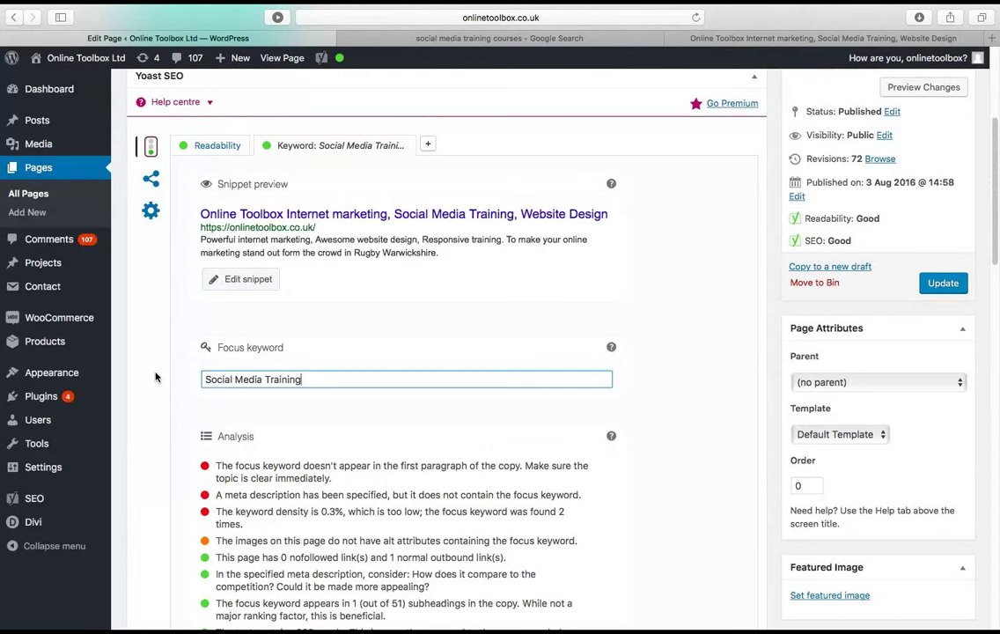
Open the list of all pages and review the SEO and readability indicators for each page
{"action": "left_click", "coordinate": [35, 188]}
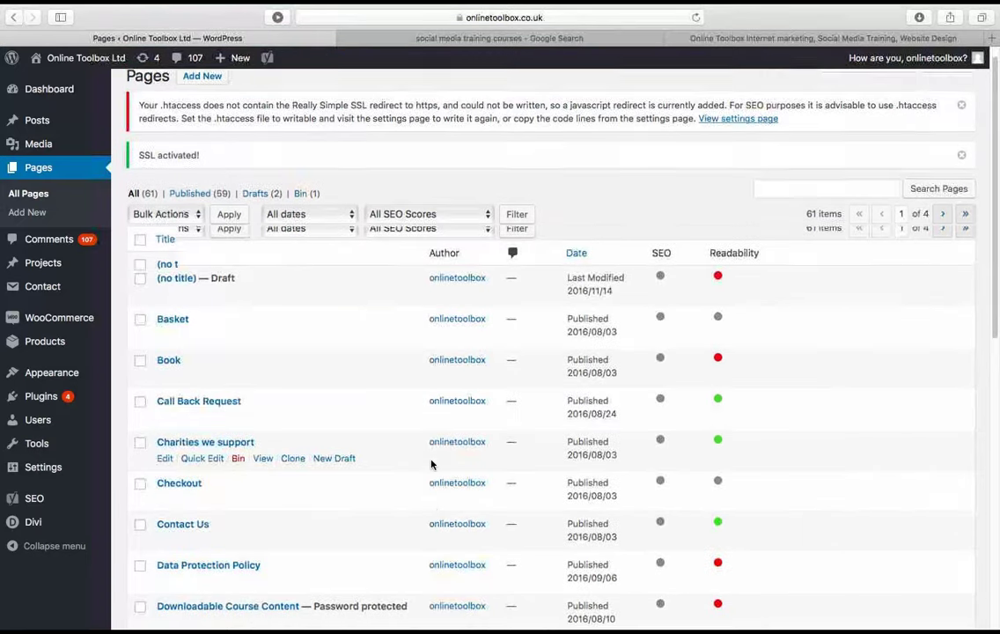
{"action": "scroll", "coordinate": [431, 463], "scroll_direction": "down", "scroll_amount": 5}
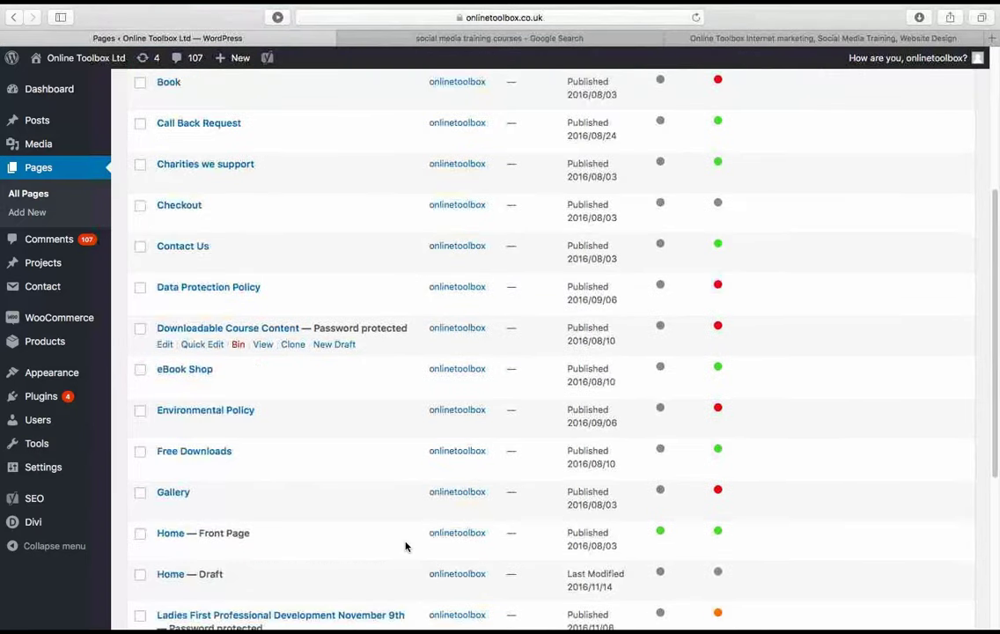
{"action": "scroll", "coordinate": [408, 545], "scroll_direction": "down", "scroll_amount": 5}
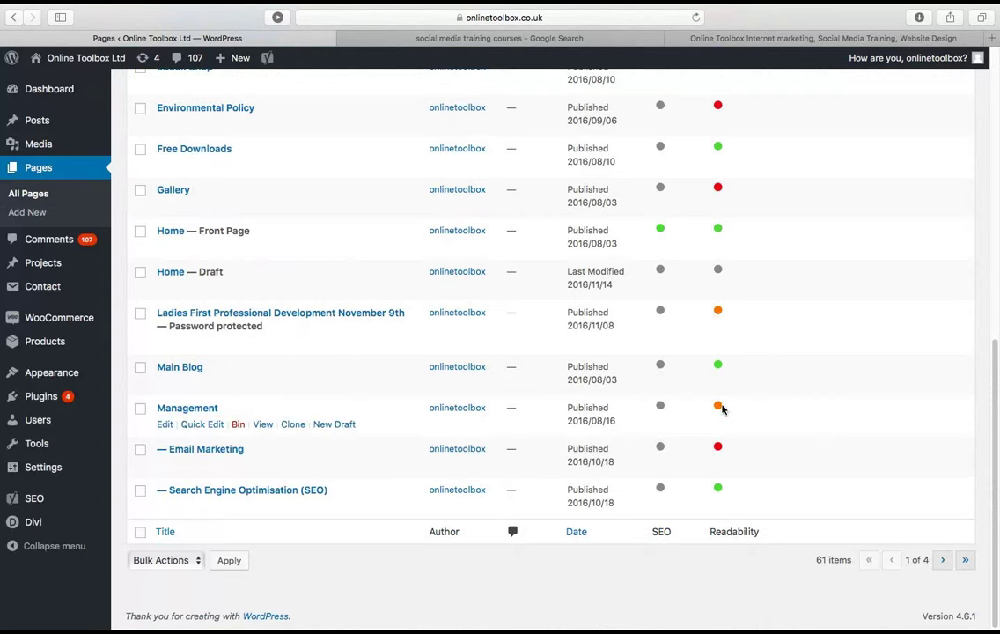
{"action": "scroll", "coordinate": [722, 407], "scroll_direction": "up", "scroll_amount": 7}
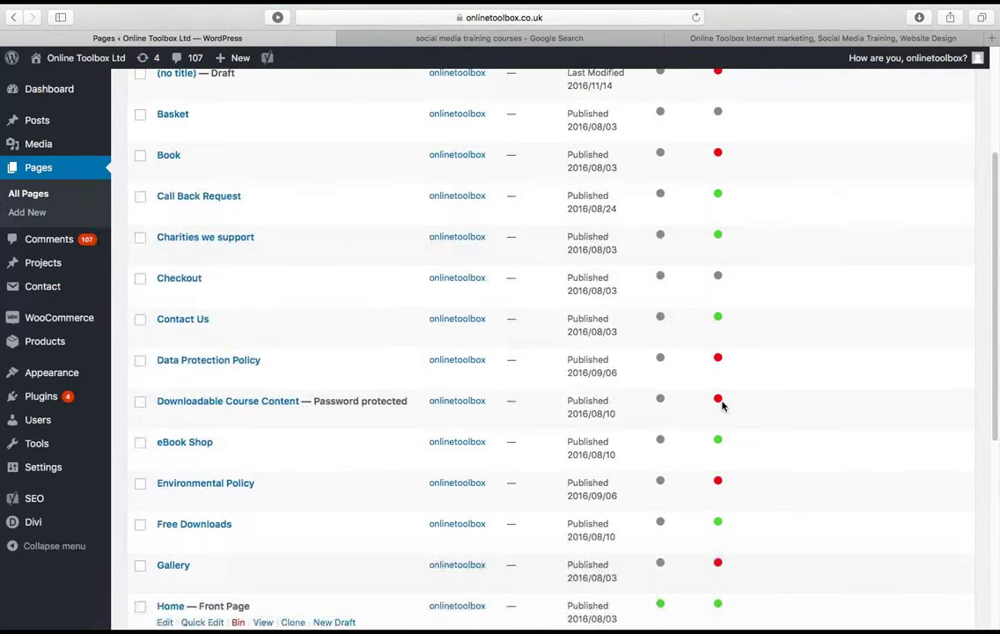
{"action": "scroll", "coordinate": [722, 405], "scroll_direction": "up", "scroll_amount": 2}
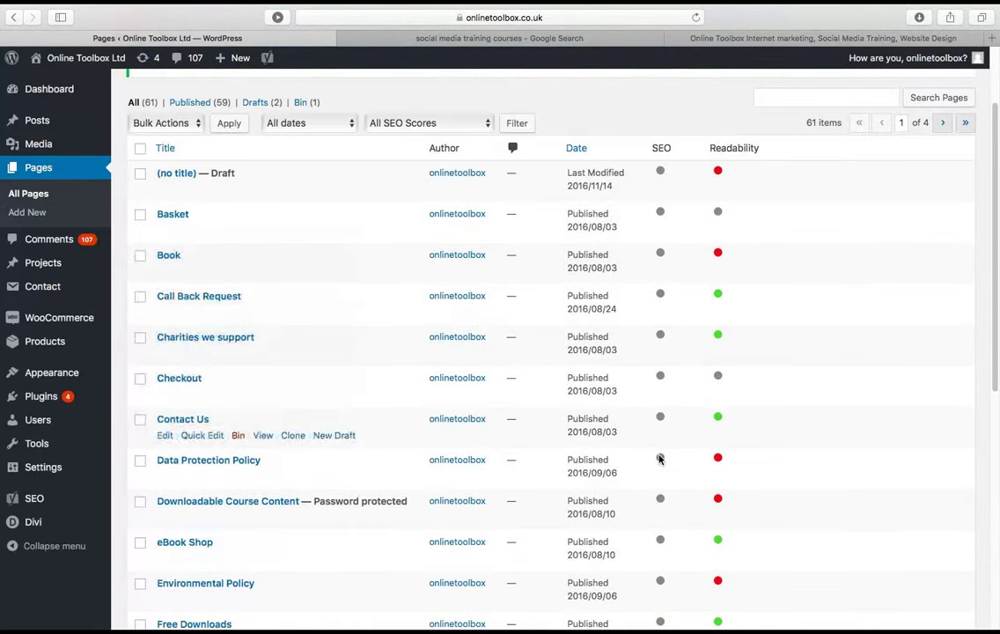
{"action": "scroll", "coordinate": [660, 458], "scroll_direction": "down", "scroll_amount": 5}
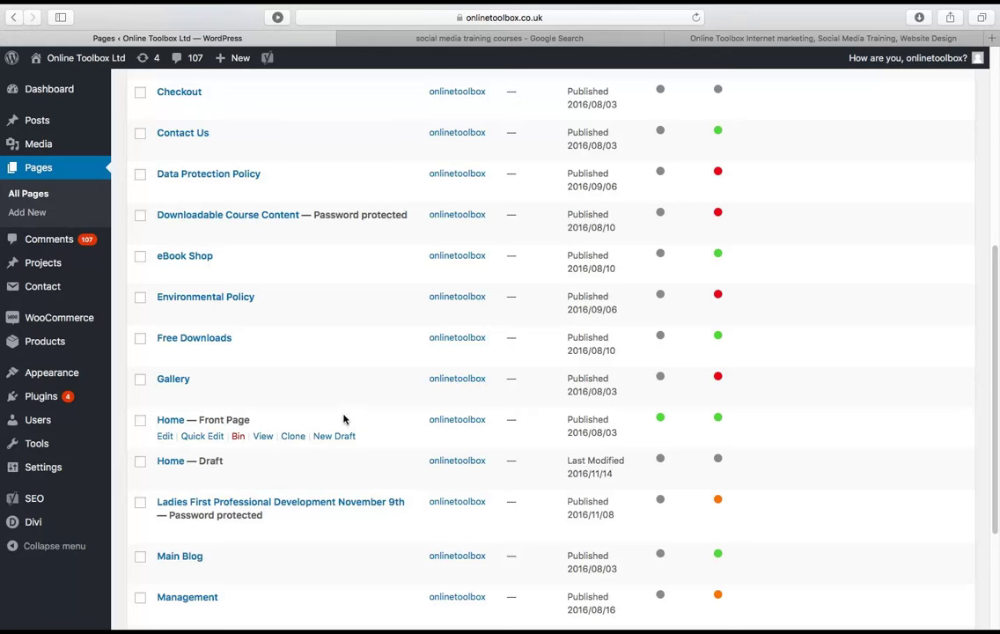
{"action": "scroll", "coordinate": [335, 426], "scroll_direction": "up", "scroll_amount": 1}
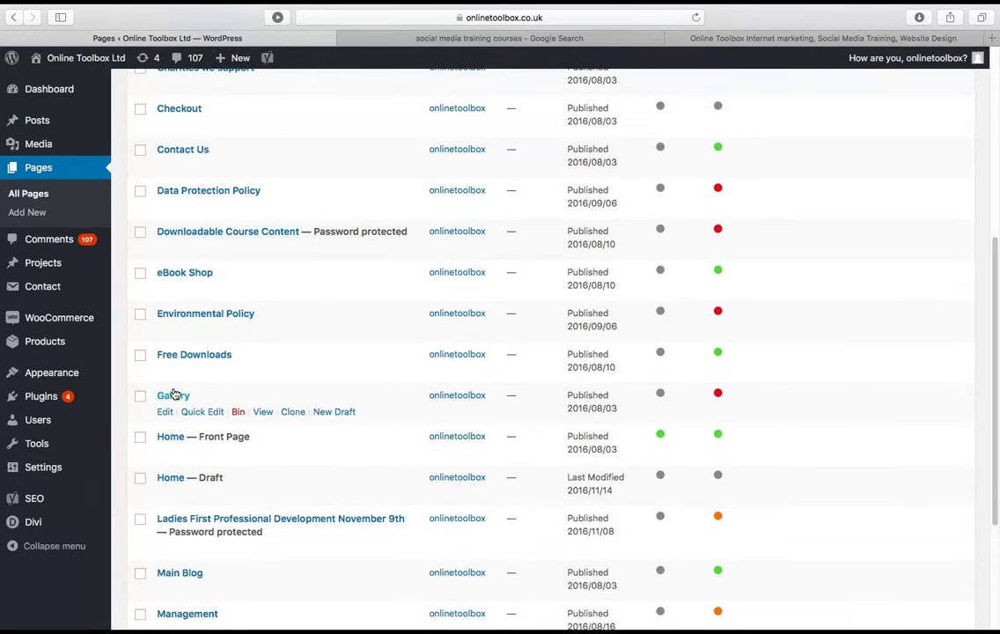
{"action": "scroll", "coordinate": [264, 335], "scroll_direction": "down", "scroll_amount": 1}
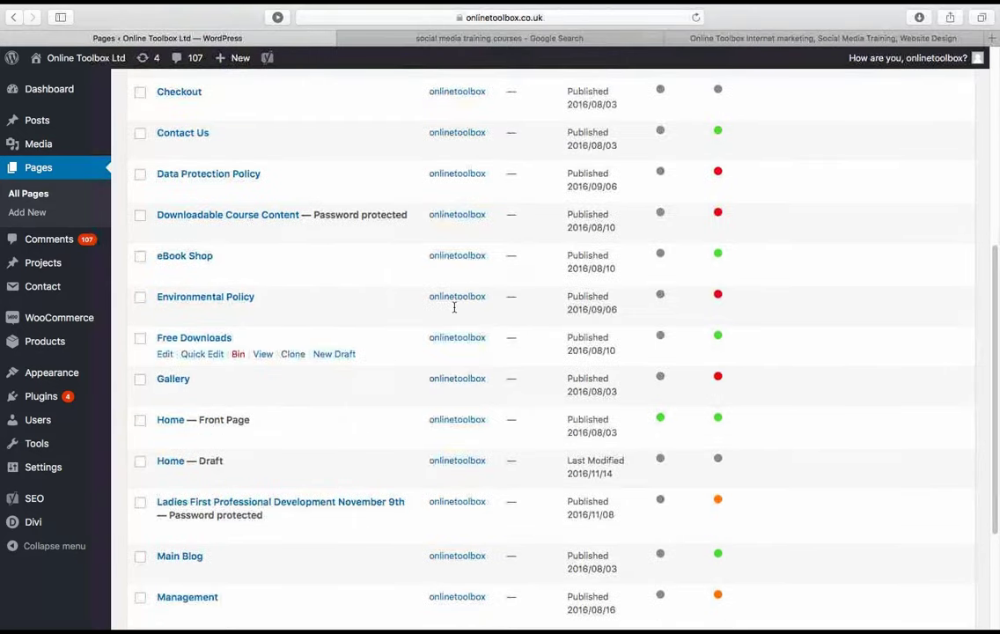
Open the eBook Shop page for editing and review its Yoast SEO snippet preview and analysis
{"action": "left_click", "coordinate": [176, 257]}
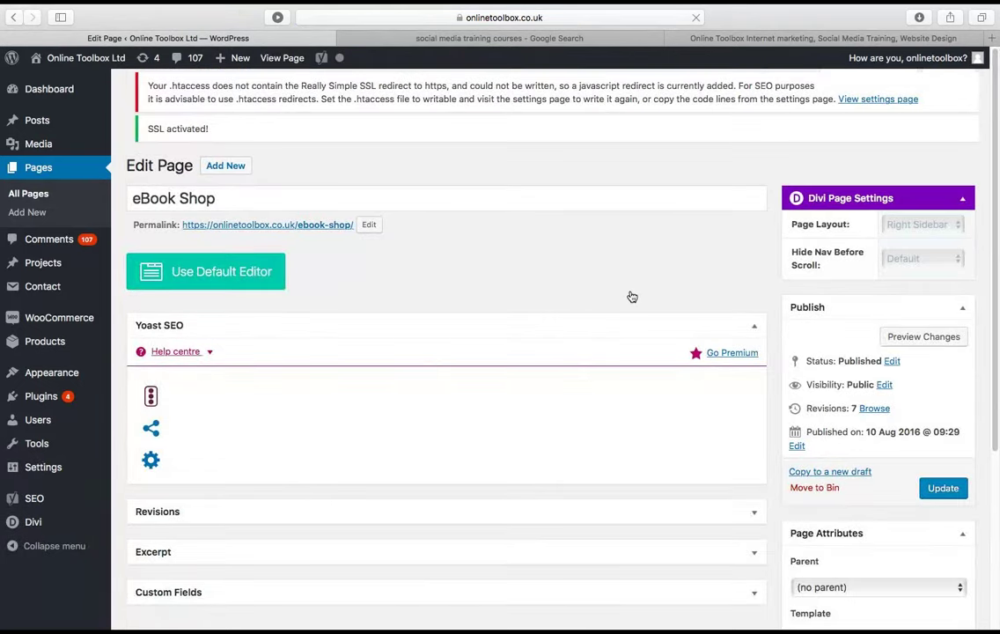
{"action": "scroll", "coordinate": [709, 471], "scroll_direction": "down", "scroll_amount": 3}
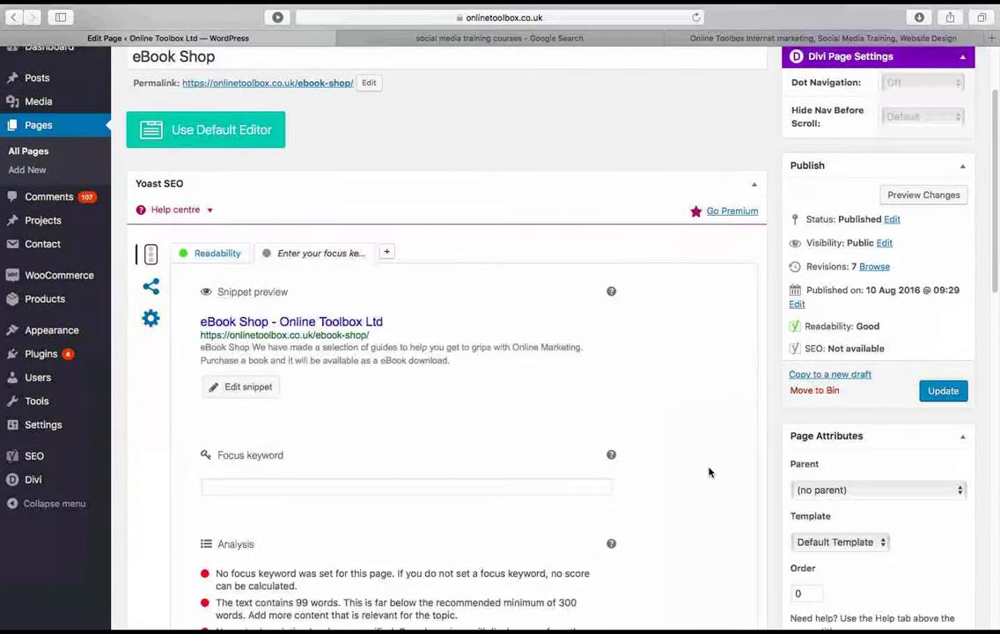
{"action": "scroll", "coordinate": [709, 471], "scroll_direction": "down", "scroll_amount": 2}
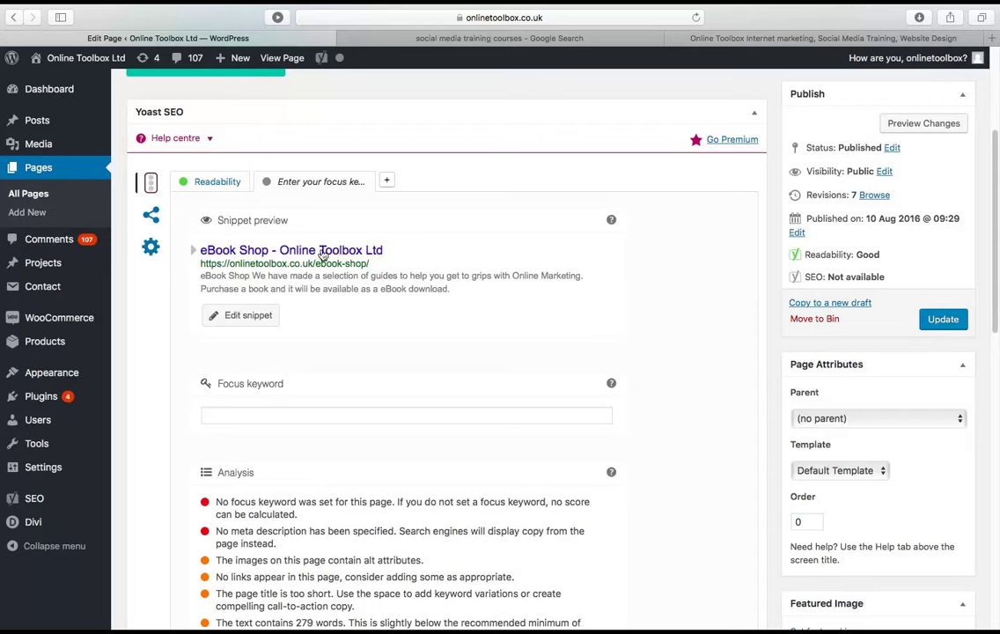
Highlight the intro paragraph on the live eBook Shop page and the matching description in the page editor's snippet preview
{"action": "left_click", "coordinate": [738, 38]}
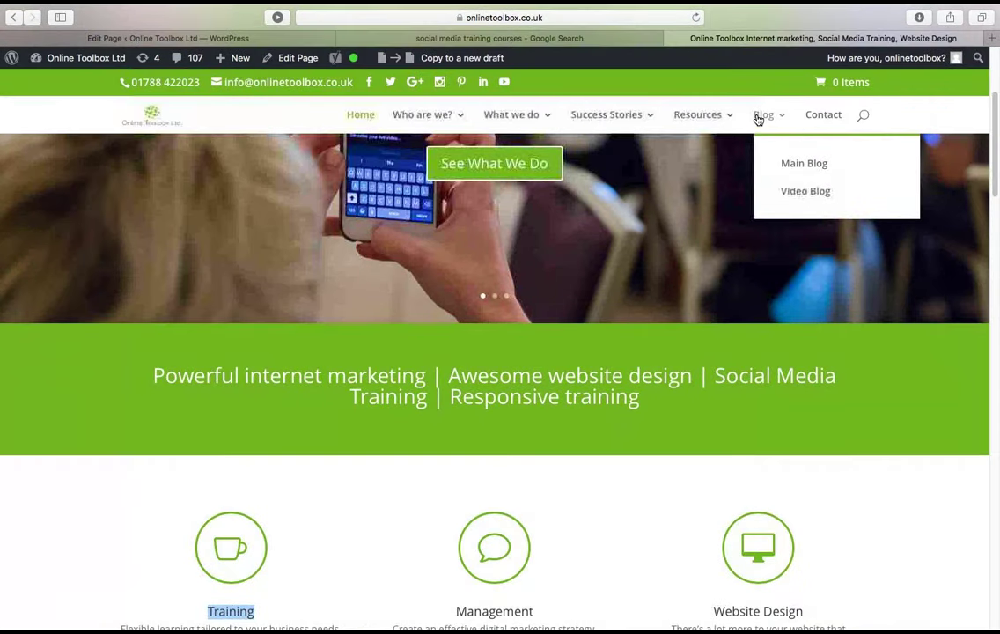
{"action": "mouse_move", "coordinate": [714, 117]}
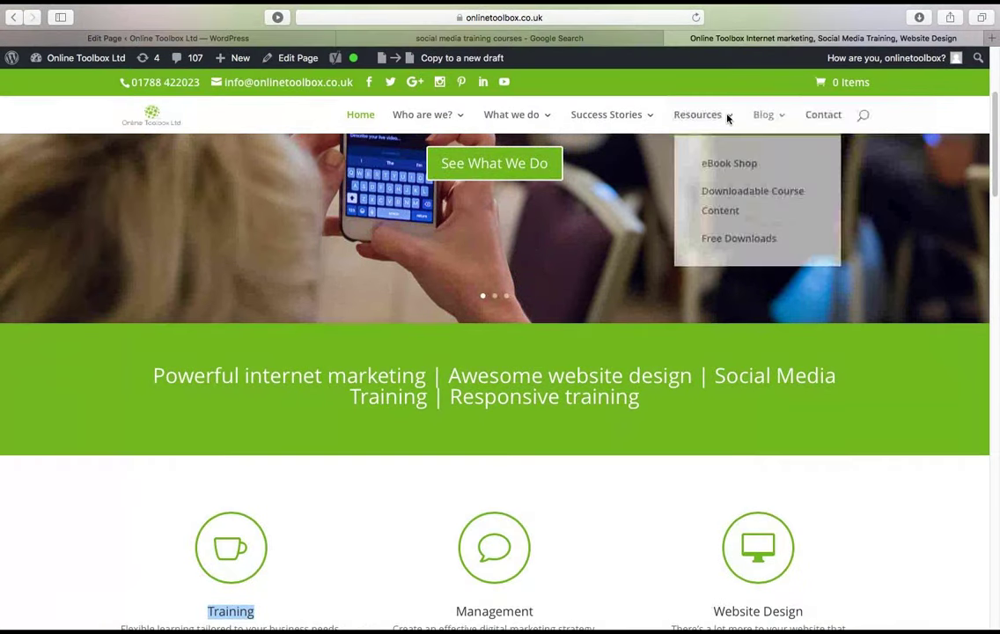
{"action": "left_click", "coordinate": [717, 163]}
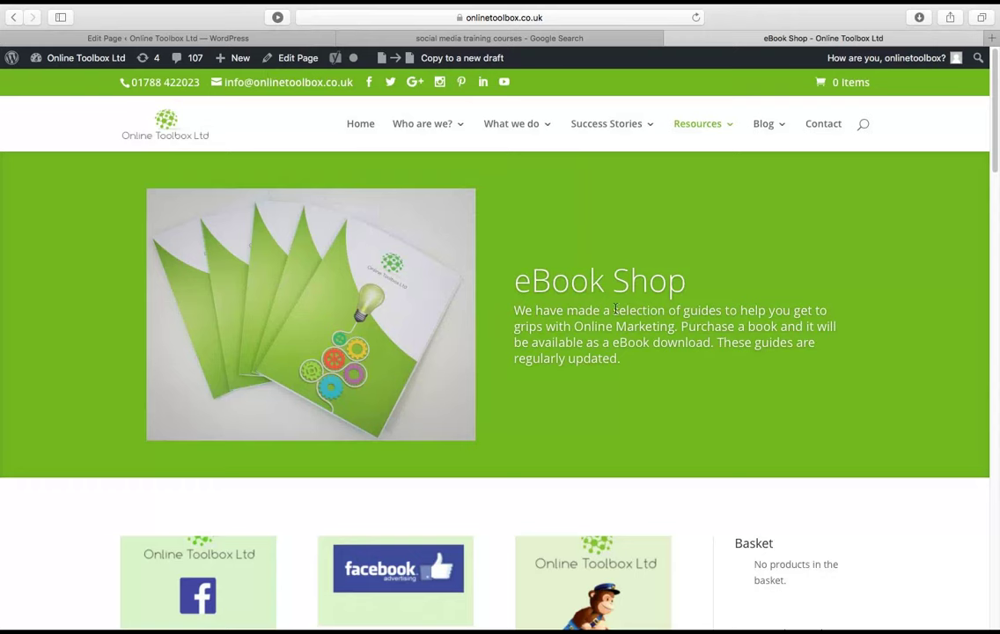
{"action": "left_click_drag", "start_coordinate": [621, 359], "coordinate": [518, 310]}
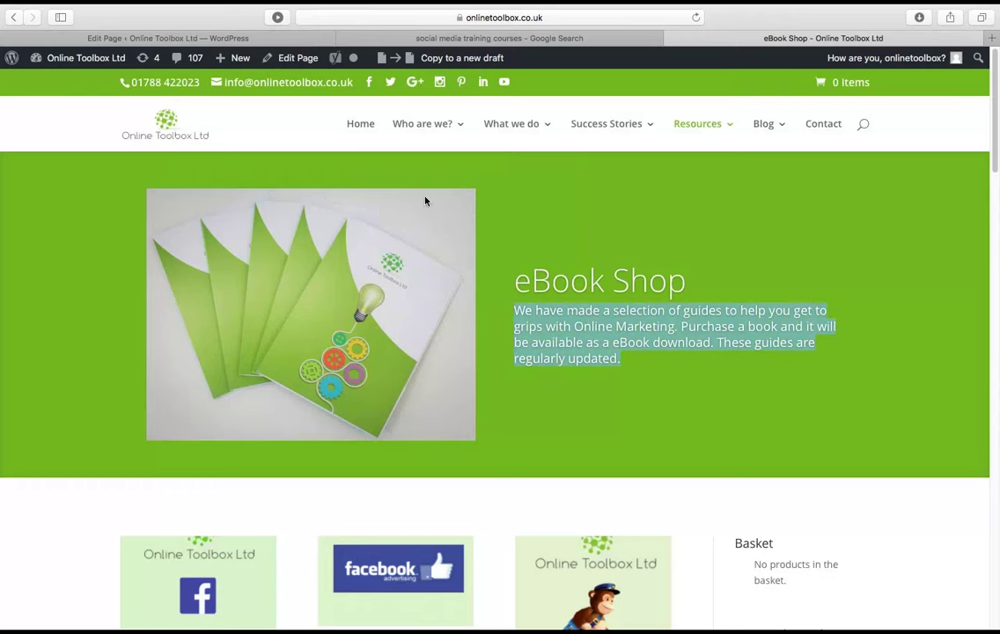
{"action": "left_click", "coordinate": [261, 38]}
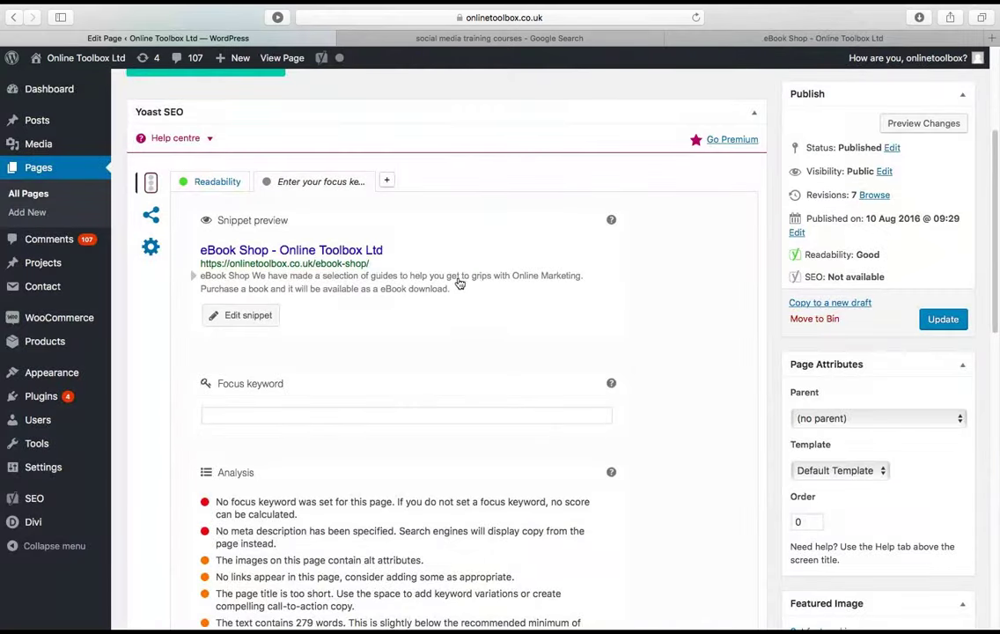
{"action": "left_click_drag", "start_coordinate": [458, 284], "coordinate": [198, 273]}
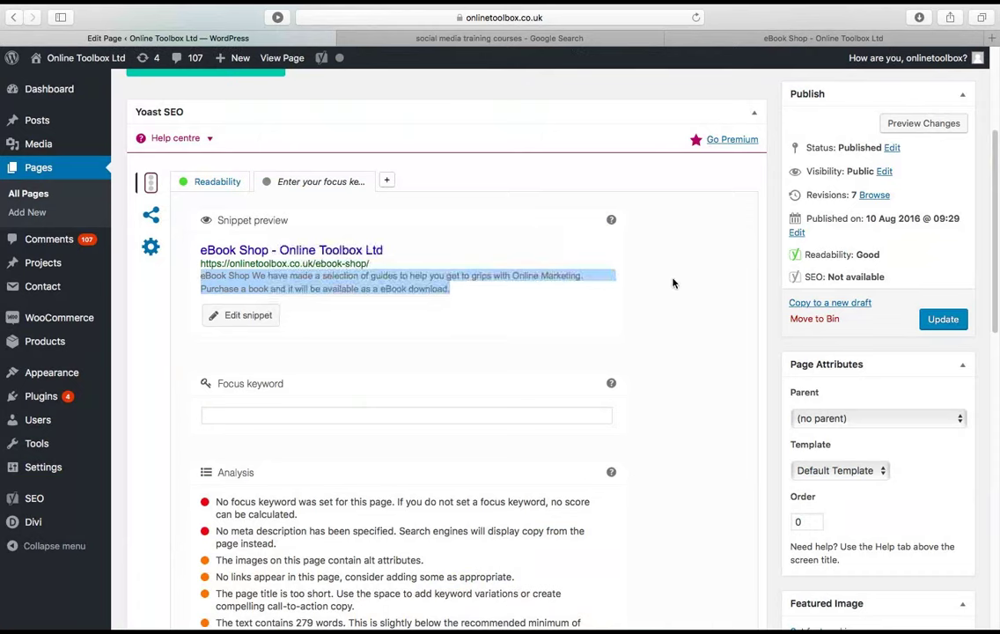
Edit the eBook Shop snippet and set the SEO title to "Ebooks about Mail Chimp, Google Analytics, Social Media Marketing"
{"action": "left_click", "coordinate": [271, 316]}
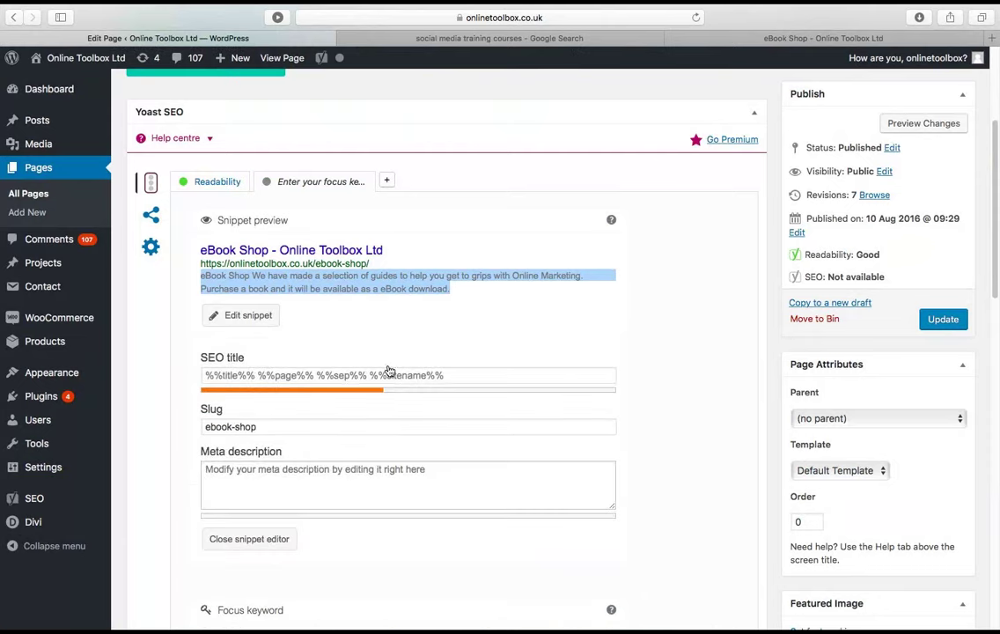
{"action": "left_click", "coordinate": [471, 377]}
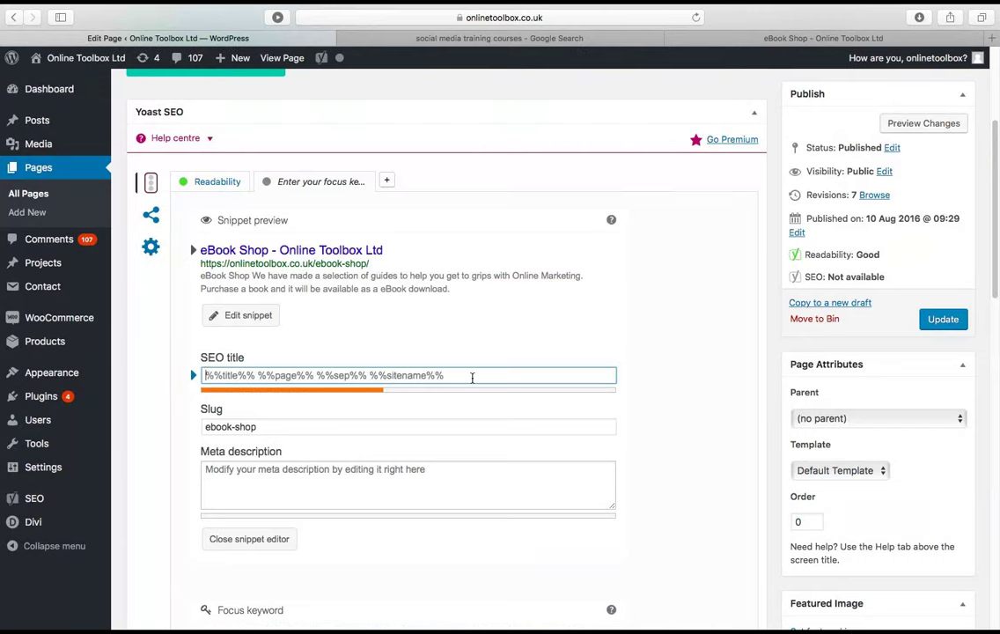
{"action": "type", "text": "Ebooks"}
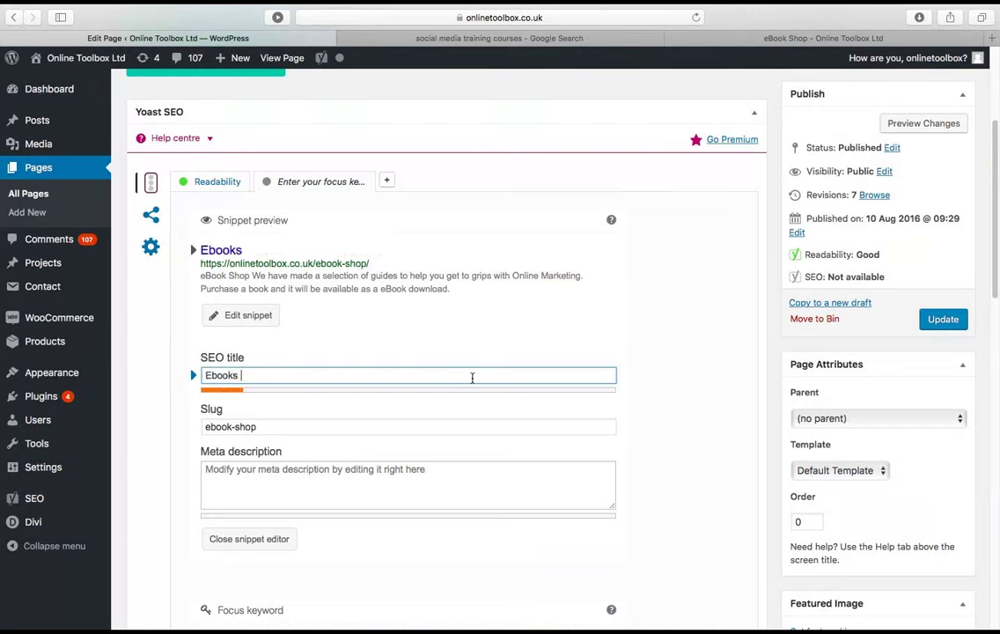
{"action": "type", "text": " about Mail Chi"}
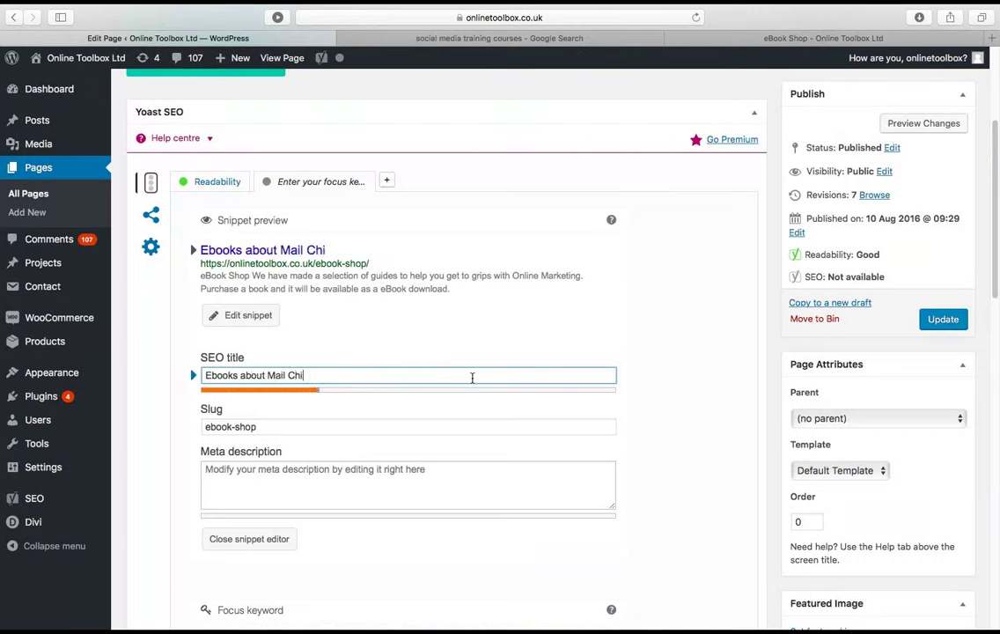
{"action": "type", "text": "mp, Google An"}
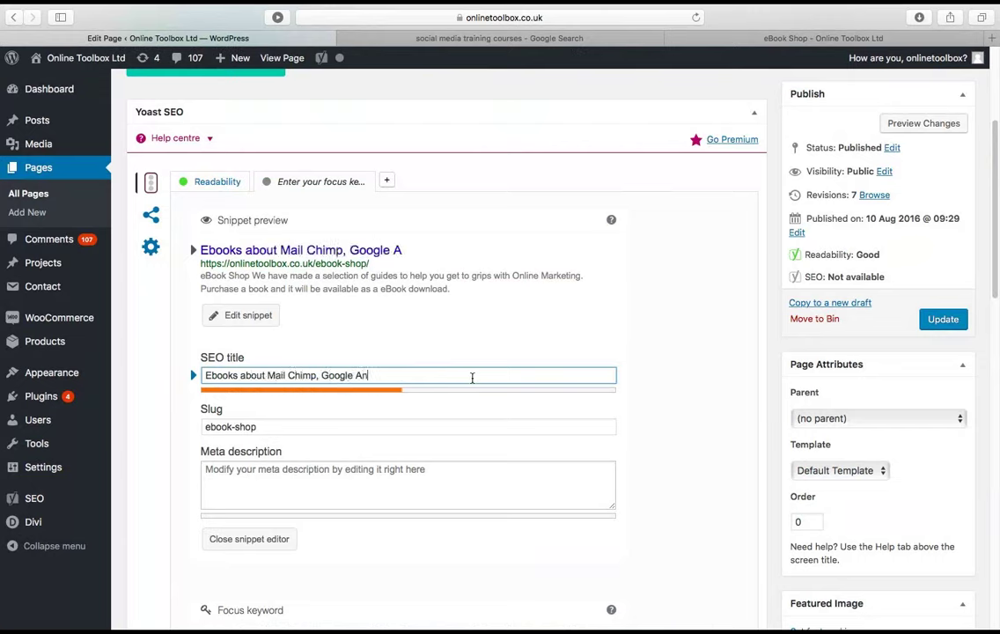
{"action": "type", "text": "alytics"}
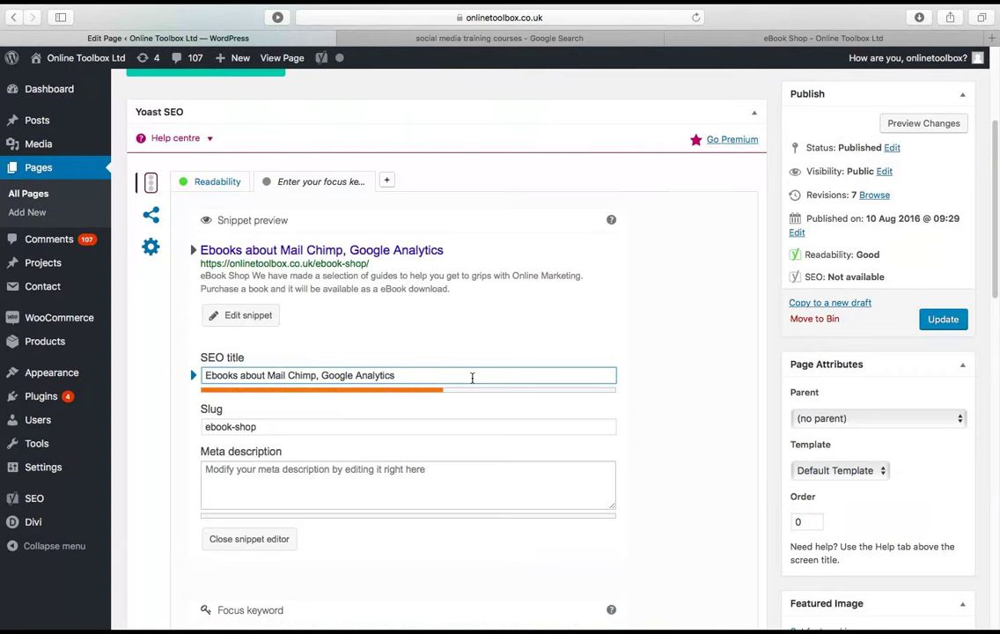
{"action": "type", "text": ", Social"}
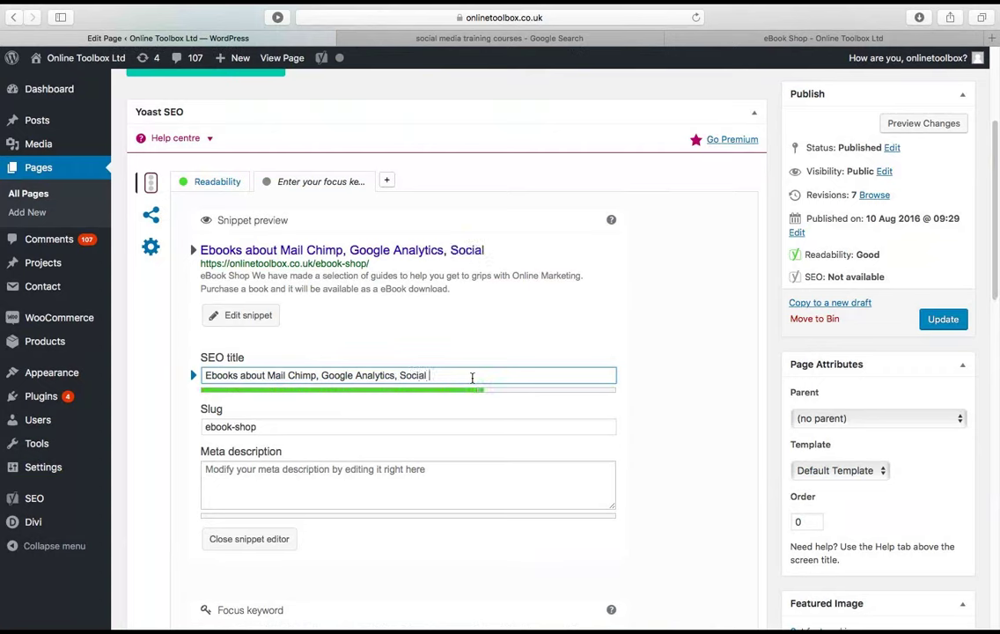
{"action": "type", "text": " Media Marekting"}
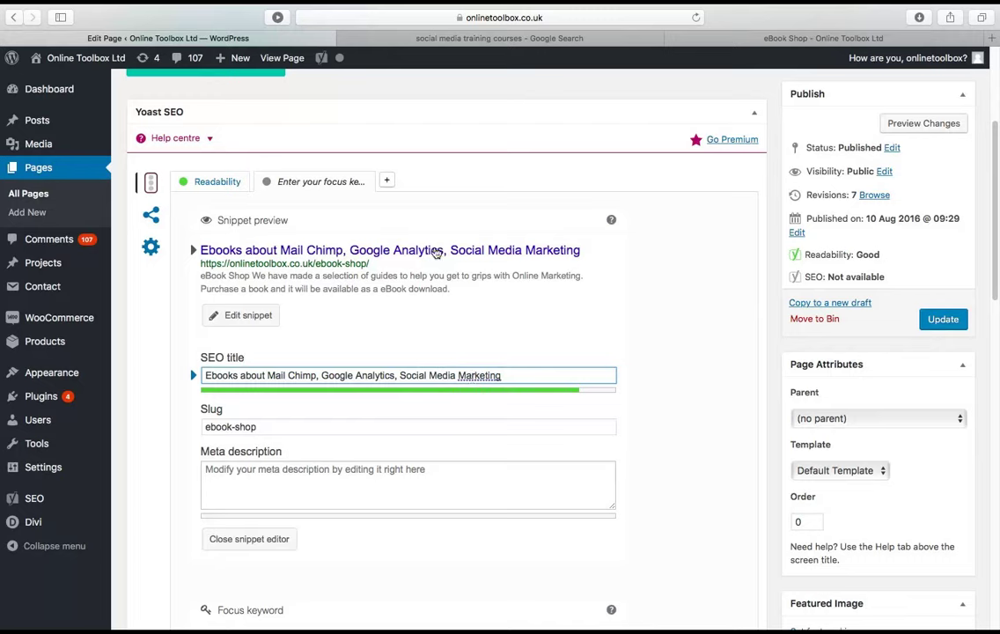
Try lengthening the SEO title with extra words starting with "also" after "Marketing", and delete them again
{"action": "type", "text": " als"}
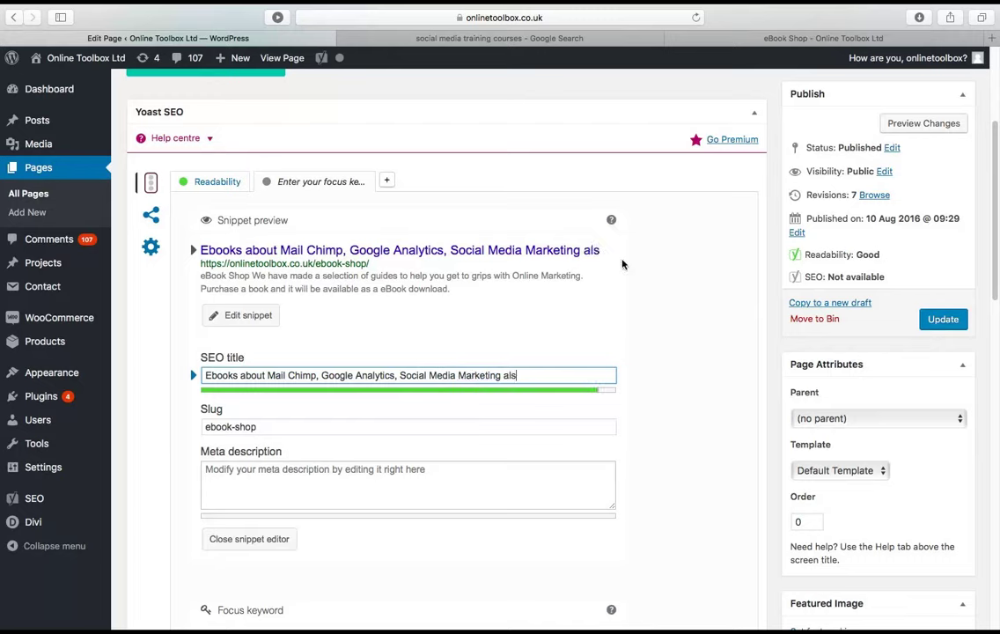
{"action": "type", "text": "o books"}
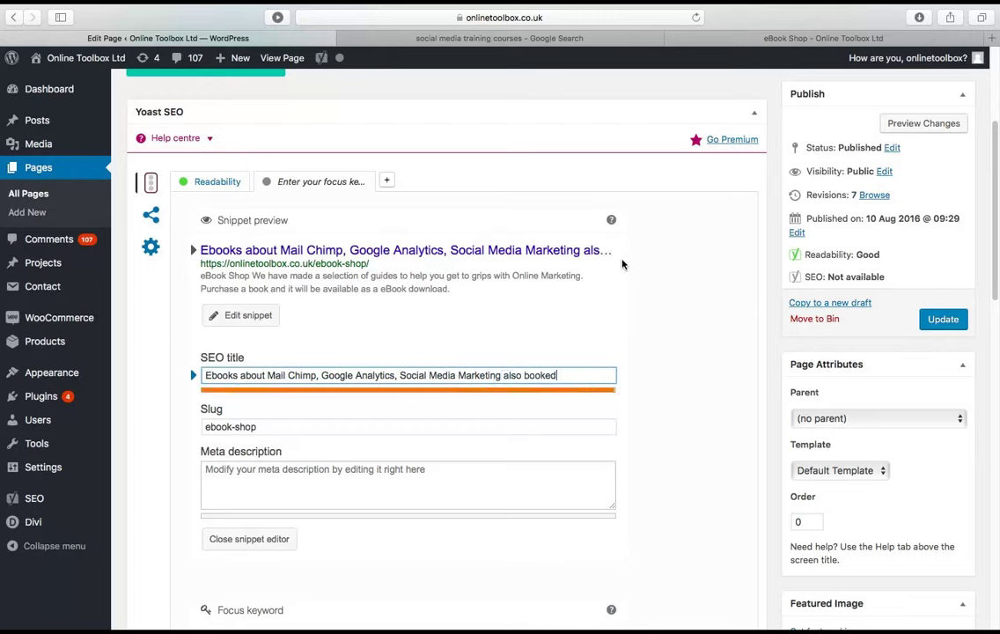
{"action": "type", "text": " about"}
{"action": "key", "text": "BackSpace"}
{"action": "key", "text": "BackSpace"}
{"action": "key", "text": "BackSpace"}
{"action": "key", "text": "BackSpace"}
{"action": "key", "text": "BackSpace"}
{"action": "key", "text": "BackSpace"}
{"action": "key", "text": "BackSpace"}
{"action": "key", "text": "BackSpace"}
{"action": "key", "text": "BackSpace"}
{"action": "key", "text": "BackSpace"}
{"action": "key", "text": "BackSpace"}
{"action": "key", "text": "BackSpace"}
{"action": "key", "text": "BackSpace"}
{"action": "key", "text": "BackSpace"}
{"action": "key", "text": "BackSpace"}
{"action": "key", "text": "BackSpace"}
{"action": "key", "text": "BackSpace"}
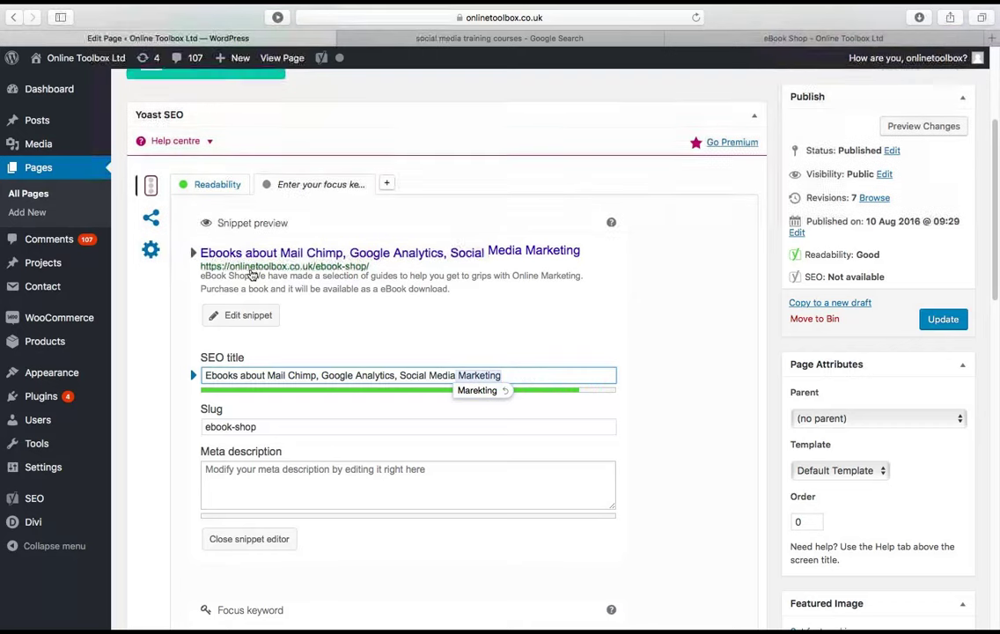
Change the eBook Shop page's permalink slug to "internet-marketing-books"
{"action": "scroll", "coordinate": [251, 275], "scroll_direction": "up", "scroll_amount": 5}
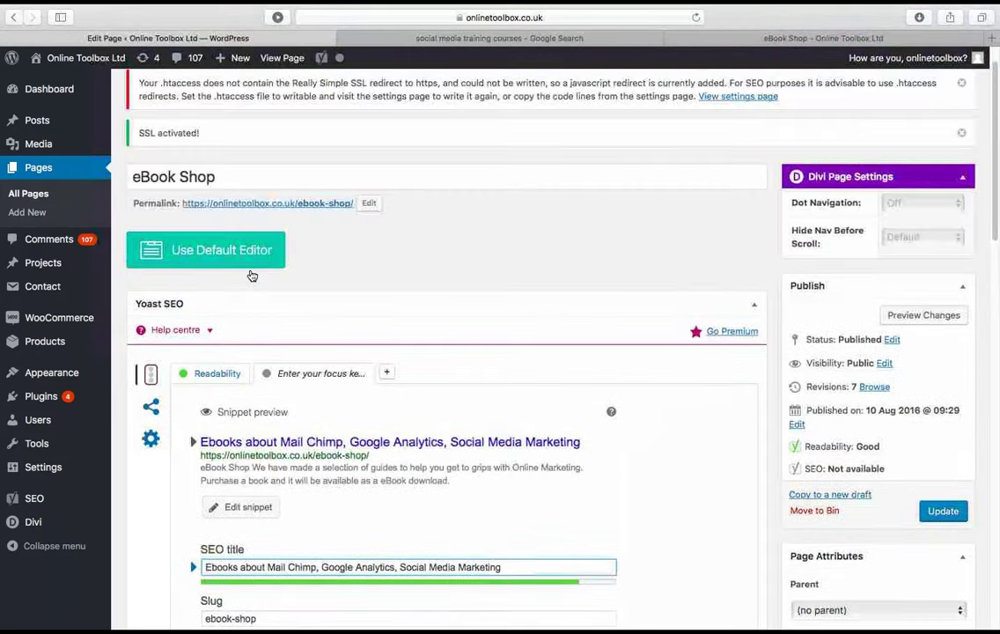
{"action": "left_click", "coordinate": [369, 204]}
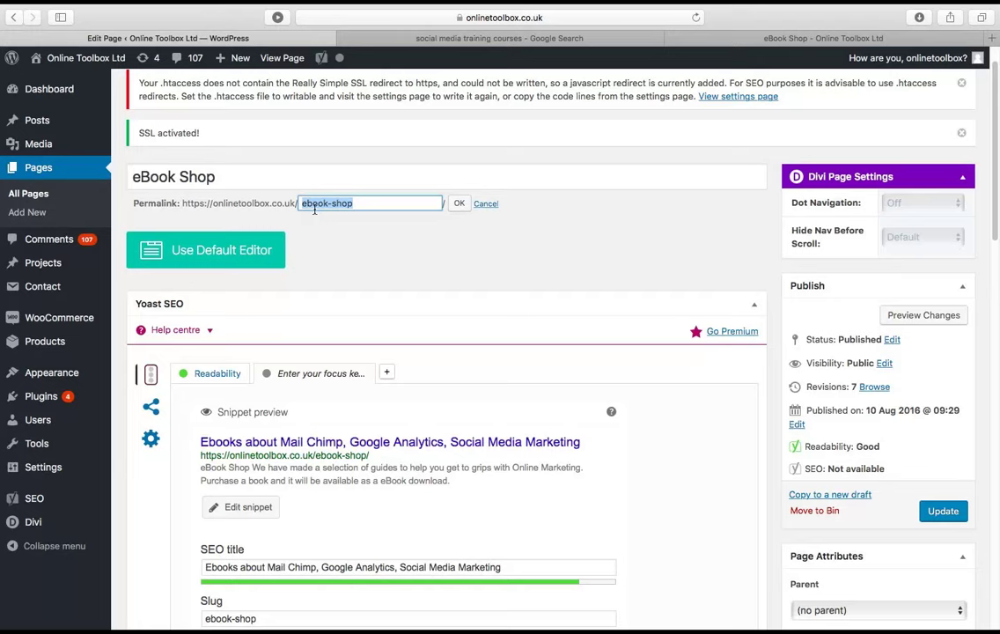
{"action": "type", "text": "internet-marketin"}
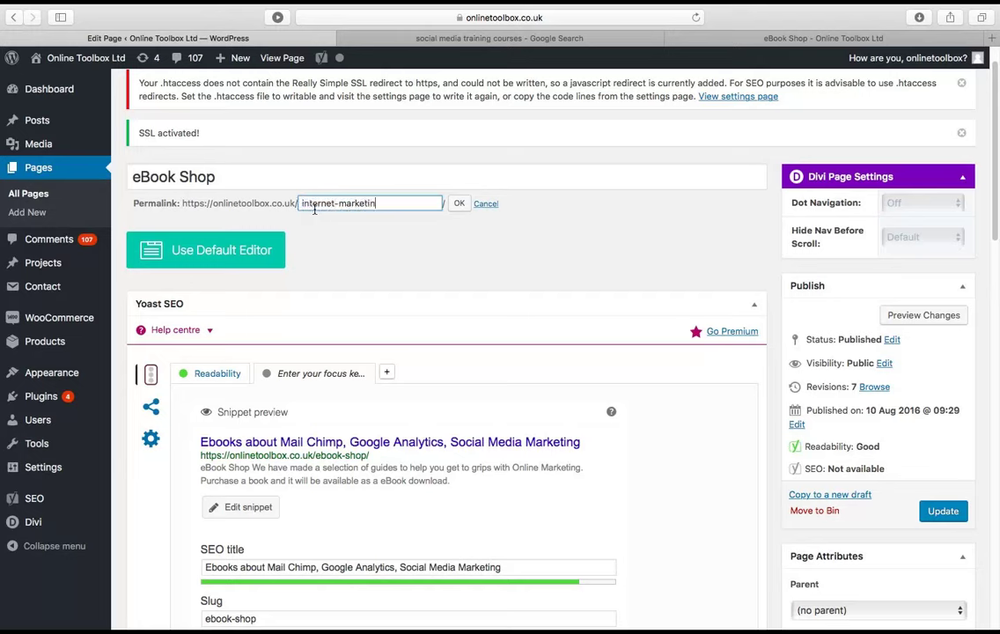
{"action": "type", "text": "g-books"}
{"action": "left_click", "coordinate": [459, 203]}
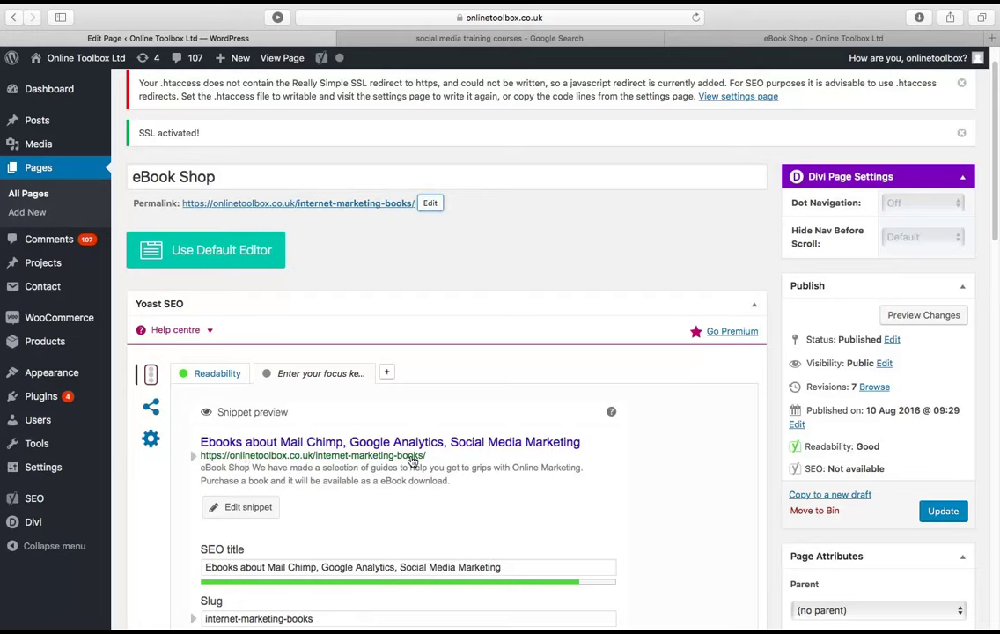
Copy the slug "internet-marketing-books" from the snippet editor into the empty focus keyword field
{"action": "scroll", "coordinate": [454, 463], "scroll_direction": "down", "scroll_amount": 3}
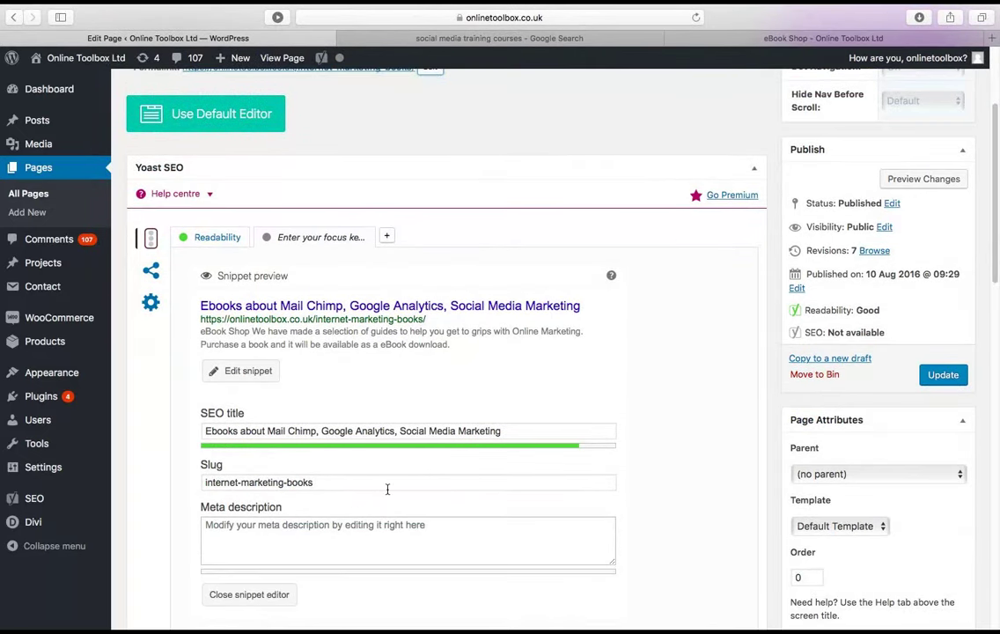
{"action": "scroll", "coordinate": [389, 489], "scroll_direction": "down", "scroll_amount": 5}
{"action": "left_click_drag", "start_coordinate": [326, 249], "coordinate": [193, 253]}
{"action": "key", "text": "ctrl+c"}
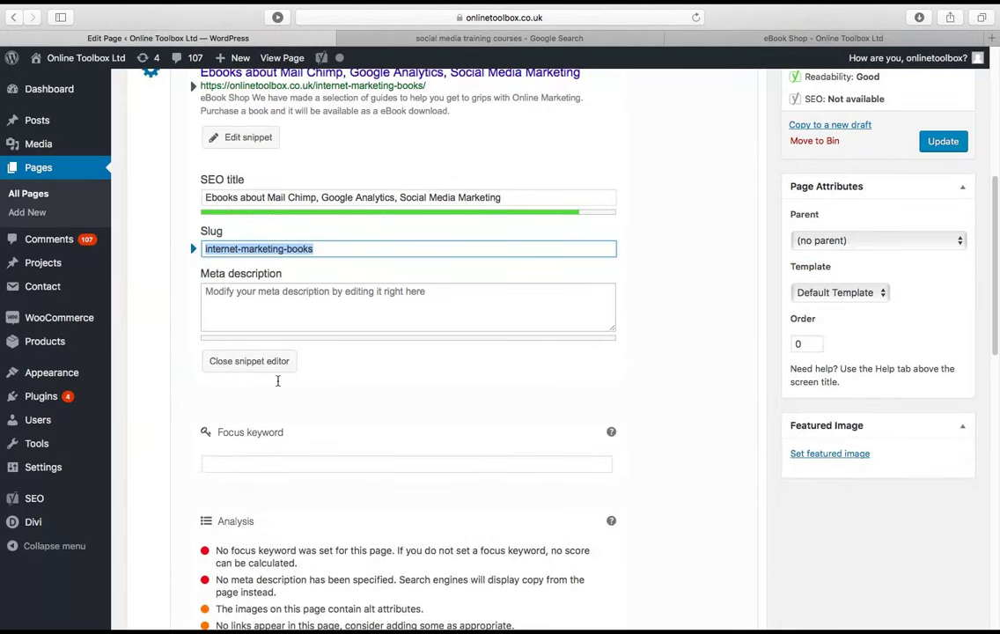
{"action": "left_click", "coordinate": [277, 462]}
{"action": "key", "text": "ctrl+v"}
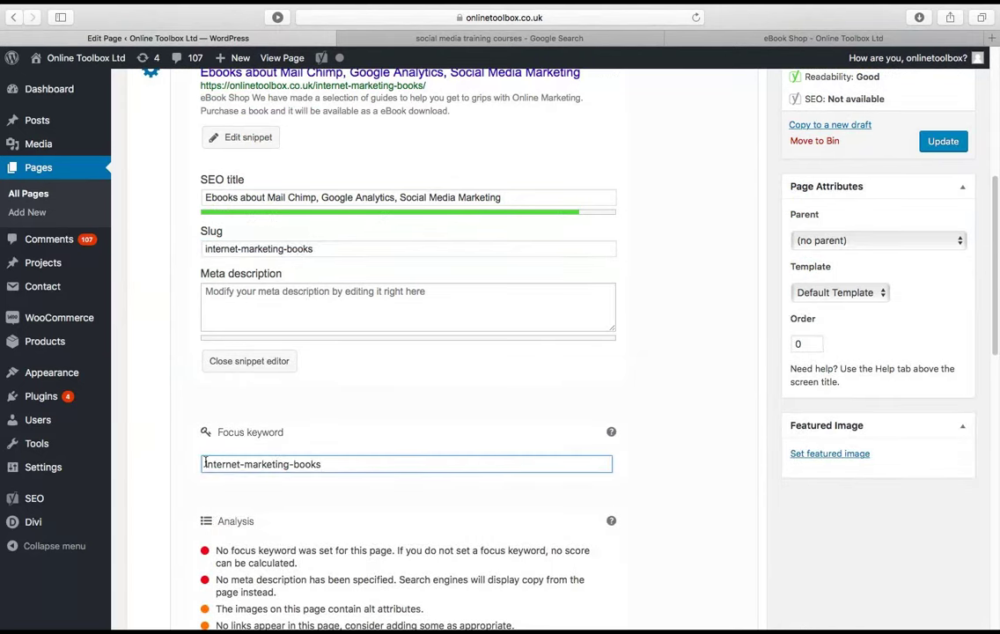
Reformat the focus keyword as "Internet Marketing Books", with capitalised words and spaces in place of the hyphens
{"action": "left_click", "coordinate": [205, 463]}
{"action": "key", "text": "Delete"}
{"action": "key", "text": "Delete"}
{"action": "type", "text": "M"}
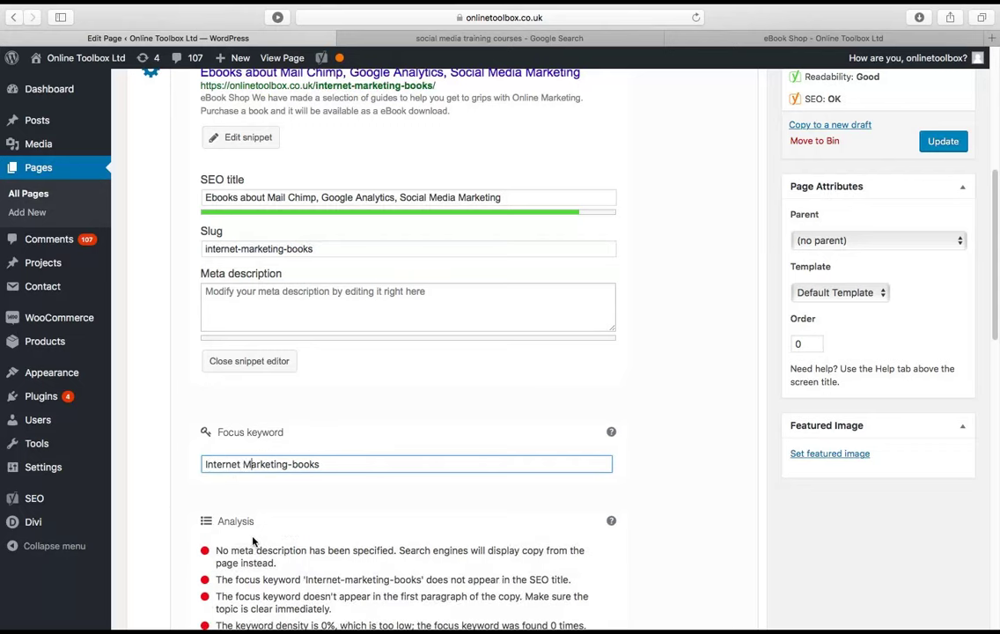
{"action": "key", "text": "Right"}
{"action": "key", "text": "Right"}
{"action": "key", "text": "Right"}
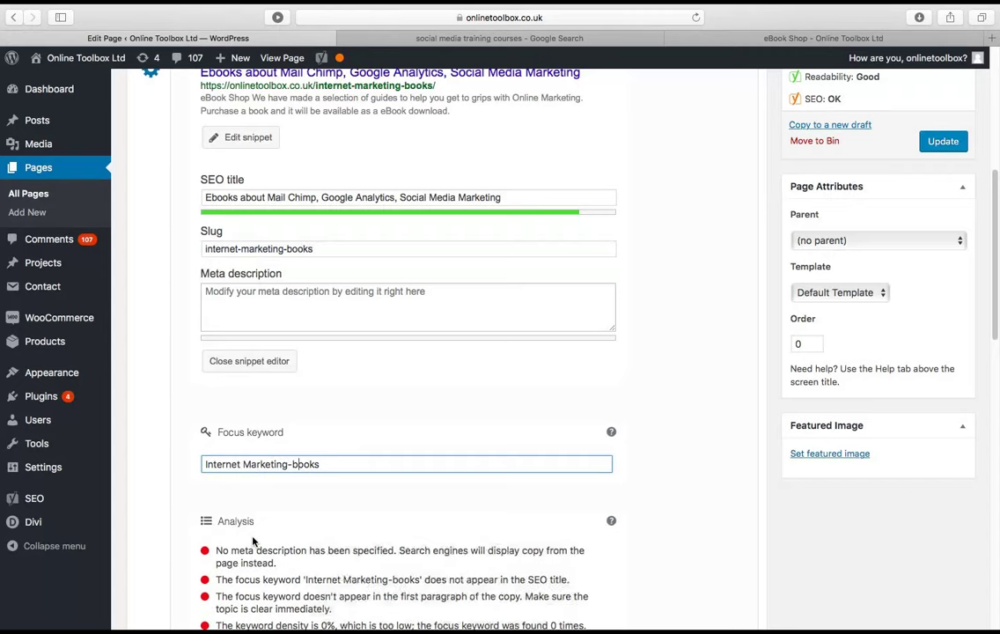
{"action": "key", "text": "BackSpace"}
{"action": "key", "text": "BackSpace"}
{"action": "type", "text": "B"}
Write the meta description "Downloadable books about internet marketing and social media"
{"action": "left_click", "coordinate": [255, 316]}
{"action": "scroll", "coordinate": [368, 542], "scroll_direction": "up", "scroll_amount": 1}
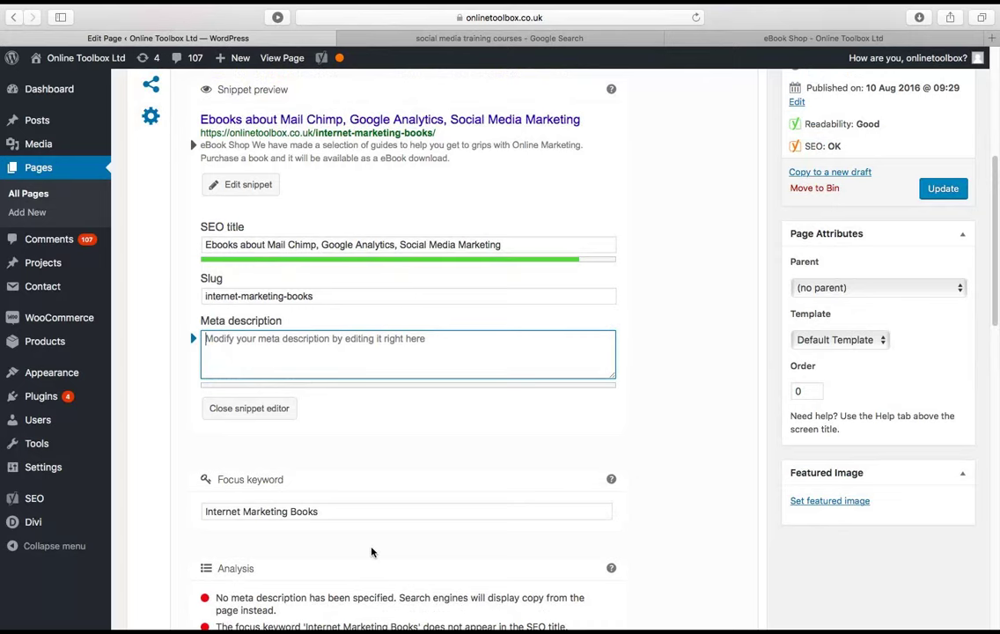
{"action": "type", "text": "Downl"}
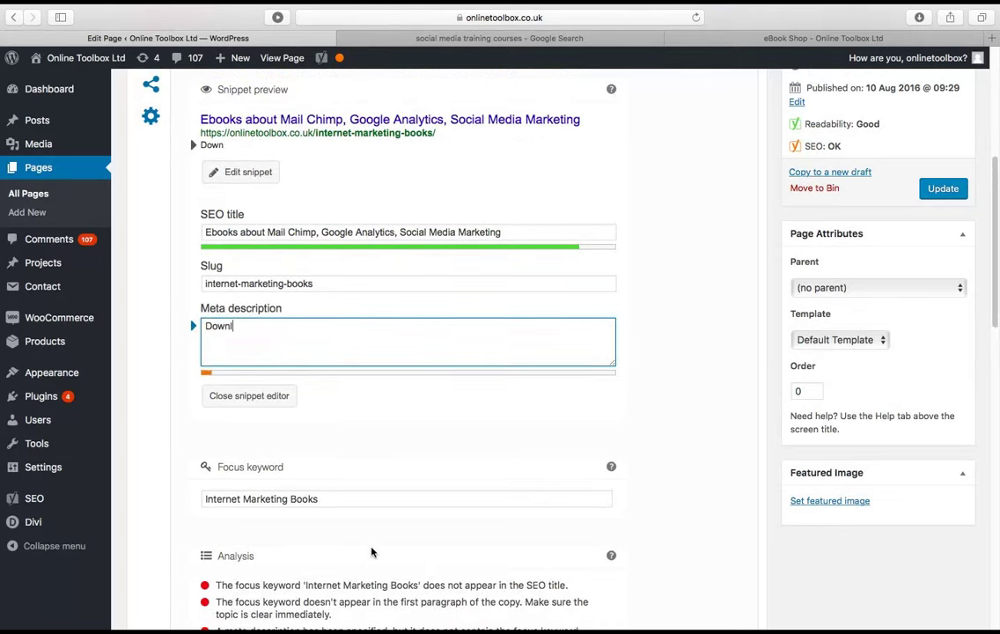
{"action": "type", "text": "oadable "}
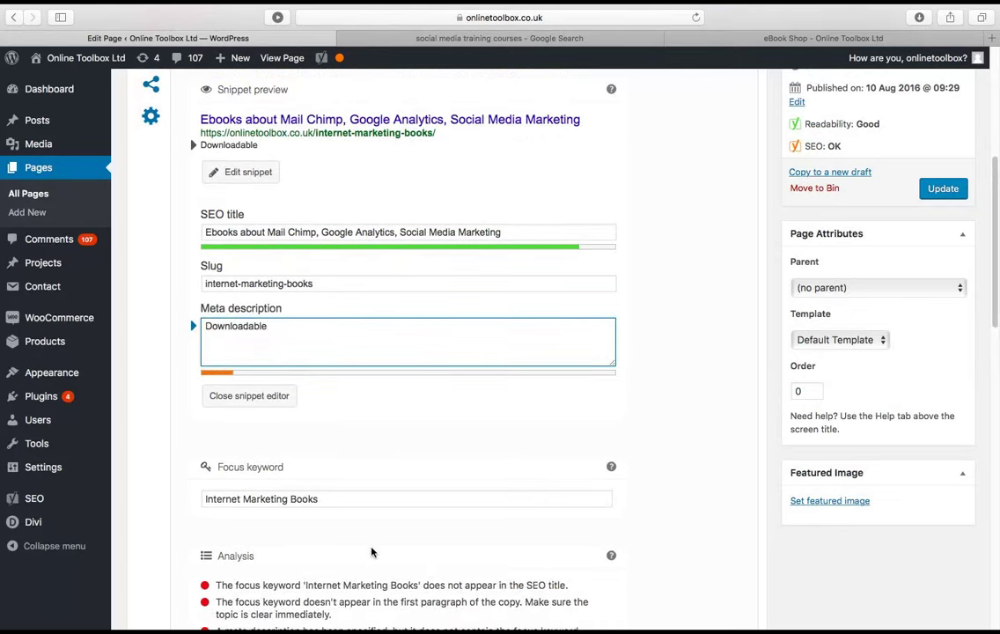
{"action": "type", "text": "books about "}
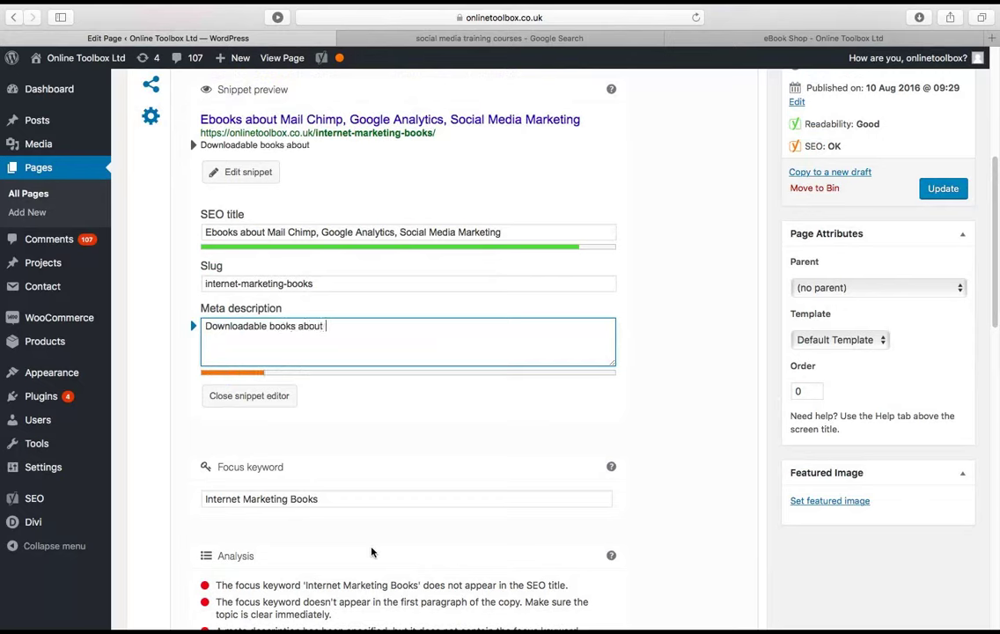
{"action": "type", "text": "internet "}
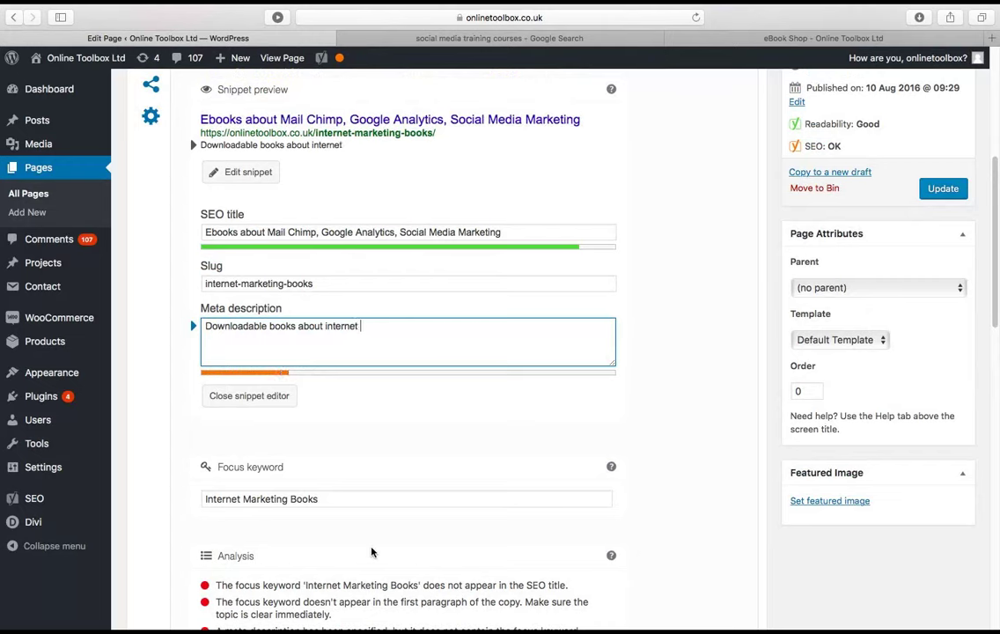
{"action": "type", "text": "marketing "}
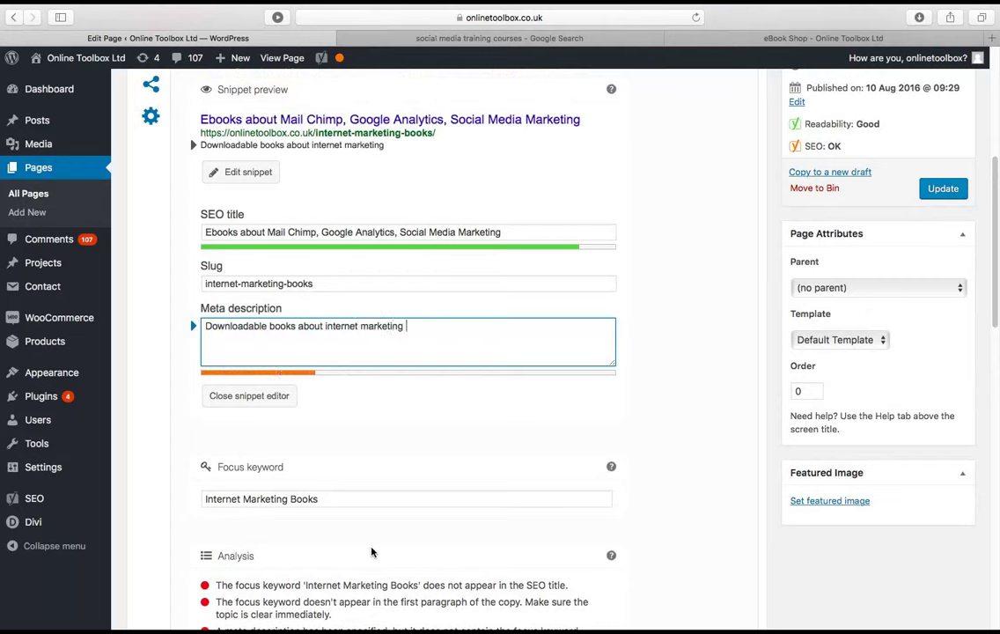
{"action": "type", "text": "and social media"}
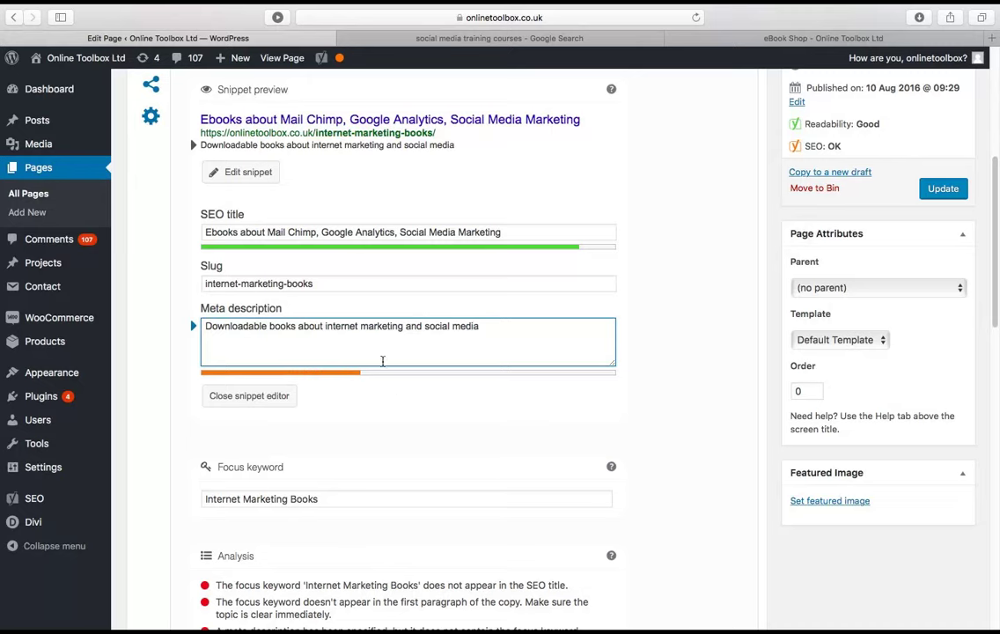
Insert ", e-mail marketing" after "internet marketing" in the meta description
{"action": "type", "text": ", e-mail "}
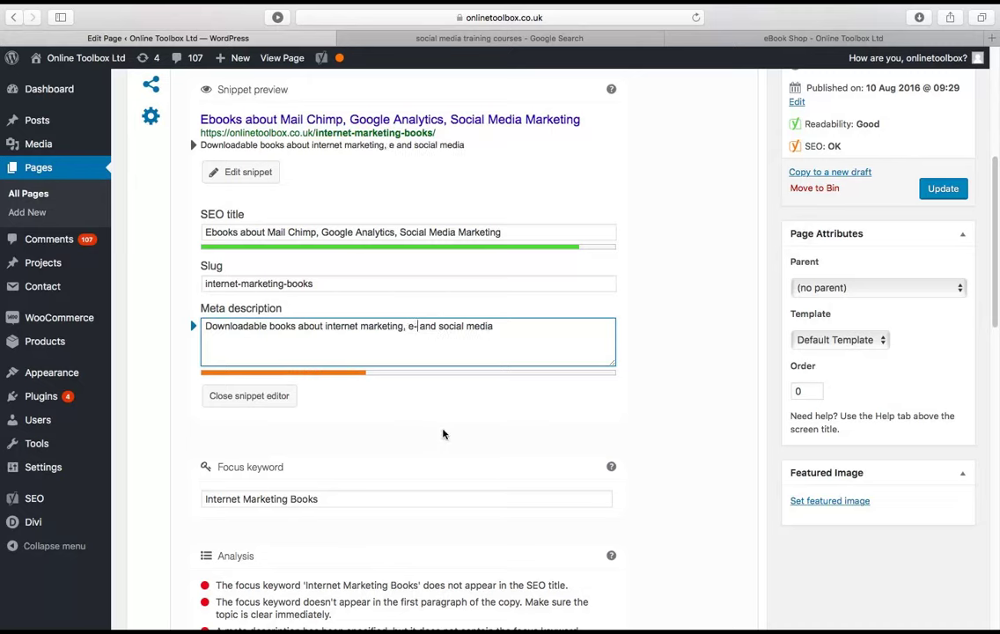
{"action": "type", "text": "marekting"}
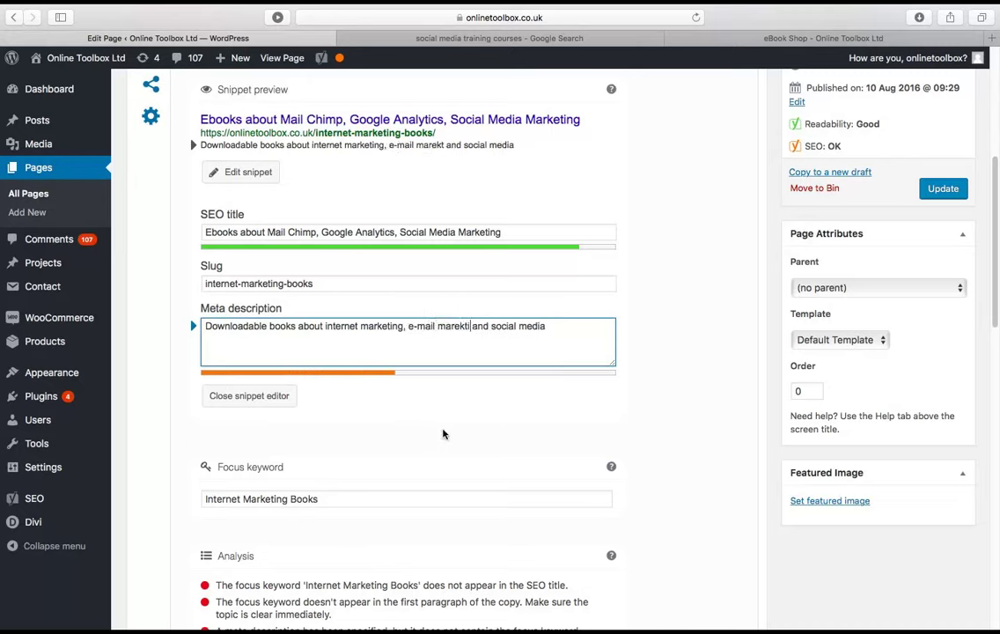
{"action": "left_click", "coordinate": [456, 341]}
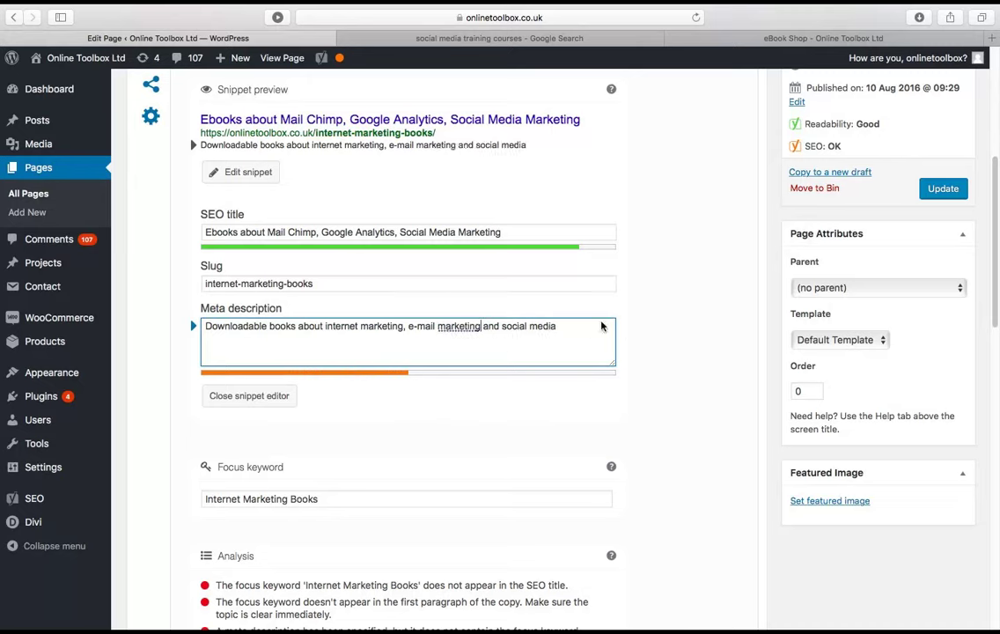
Extend the meta description after "social media" with ". On platforms such as Mail Chimp, Twitter and Facebook."
{"action": "left_click", "coordinate": [587, 328]}
{"action": "type", "text": ". I"}
{"action": "key", "text": "BackSpace"}
{"action": "type", "text": "On plat"}
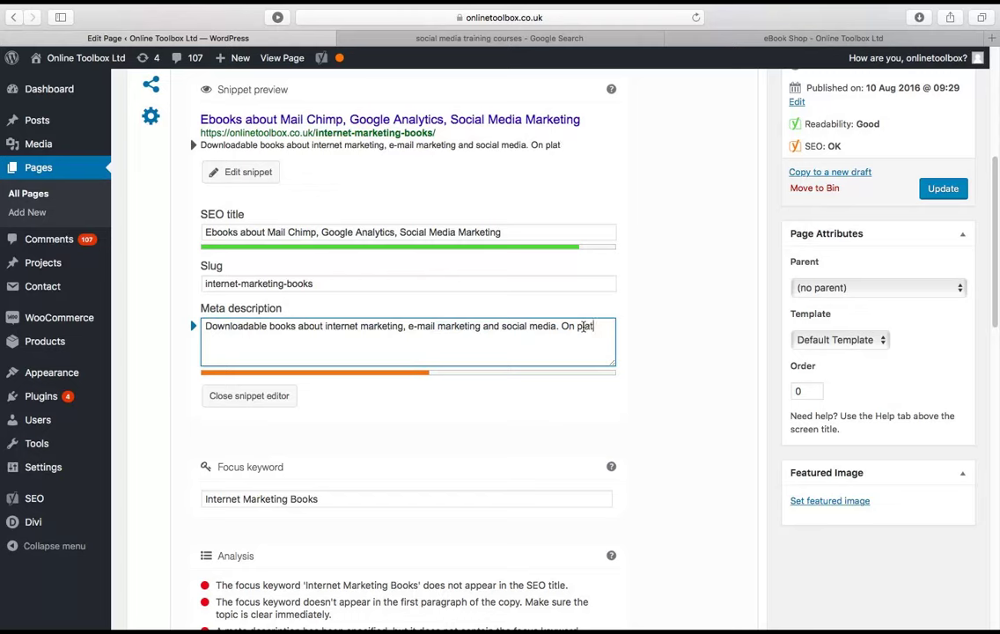
{"action": "type", "text": "forms s"}
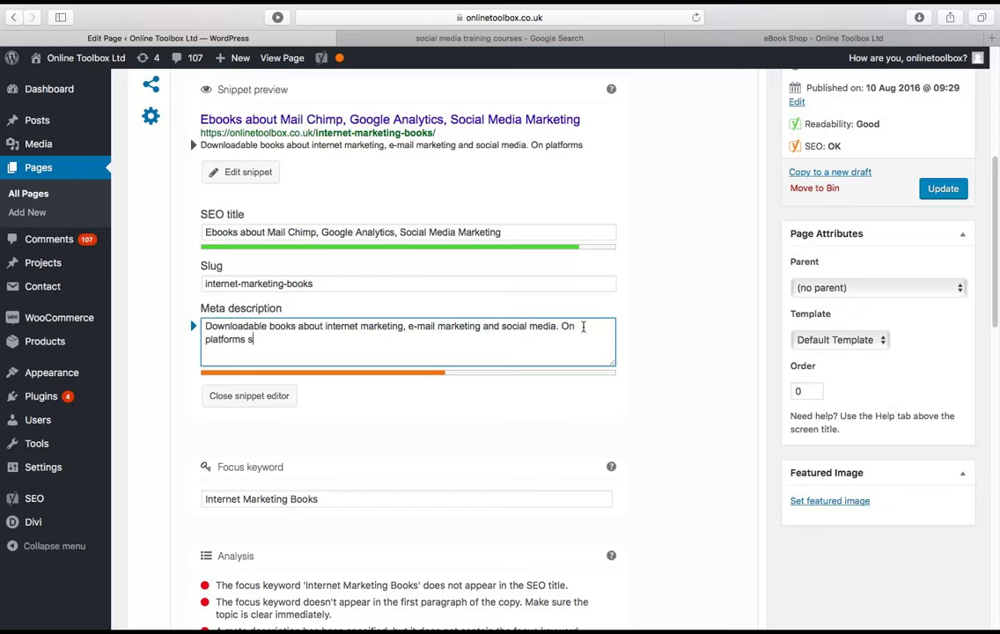
{"action": "type", "text": "uch as Mail Chim"}
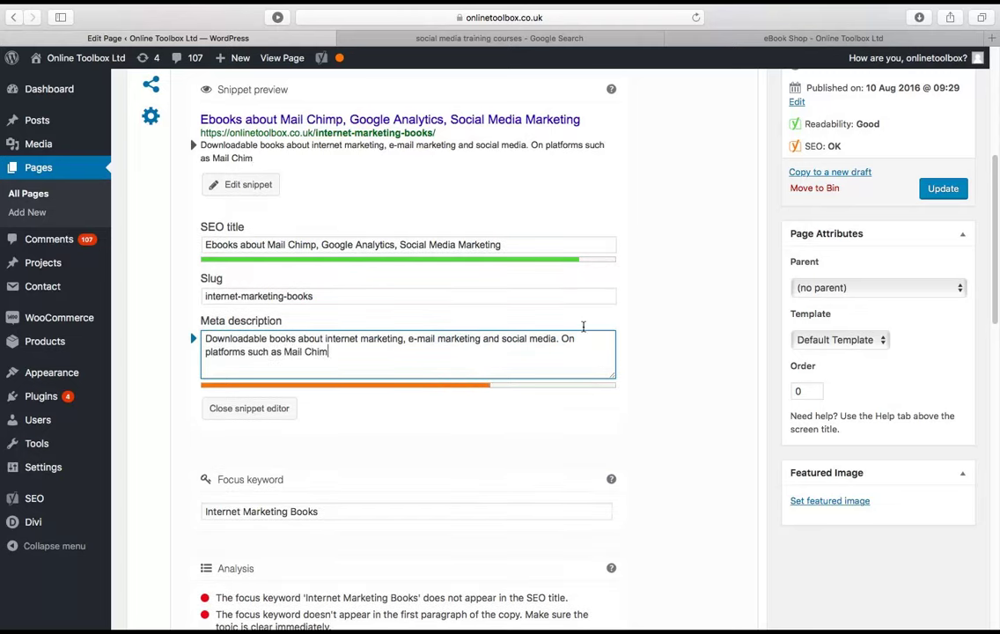
{"action": "type", "text": "p, Tiwtte"}
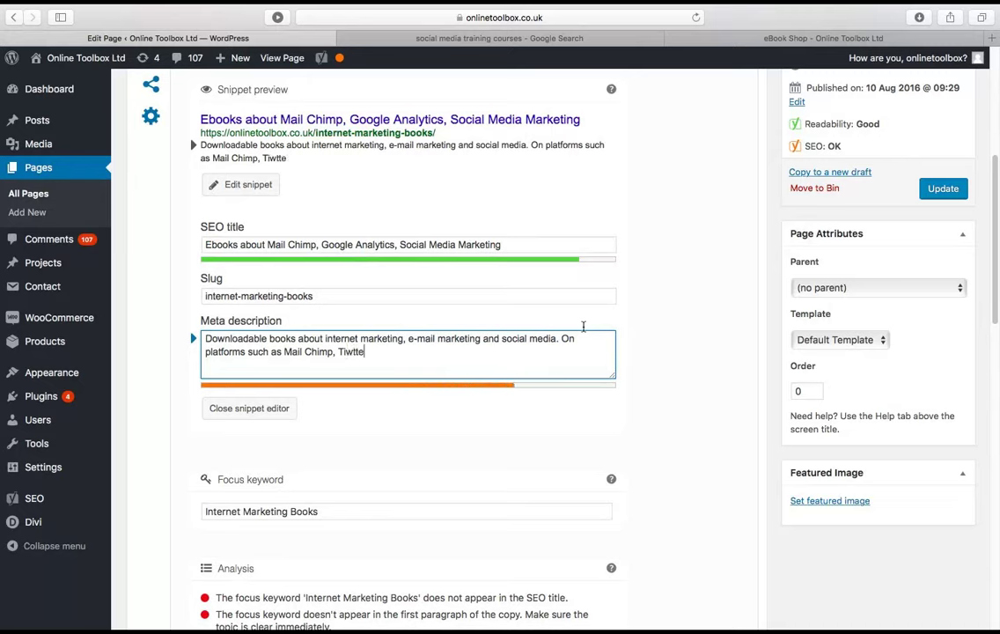
{"action": "type", "text": "r"}
{"action": "key", "text": "BackSpace"}
{"action": "key", "text": "BackSpace"}
{"action": "key", "text": "BackSpace"}
{"action": "key", "text": "BackSpace"}
{"action": "key", "text": "BackSpace"}
{"action": "key", "text": "BackSpace"}
{"action": "type", "text": "witter and "}
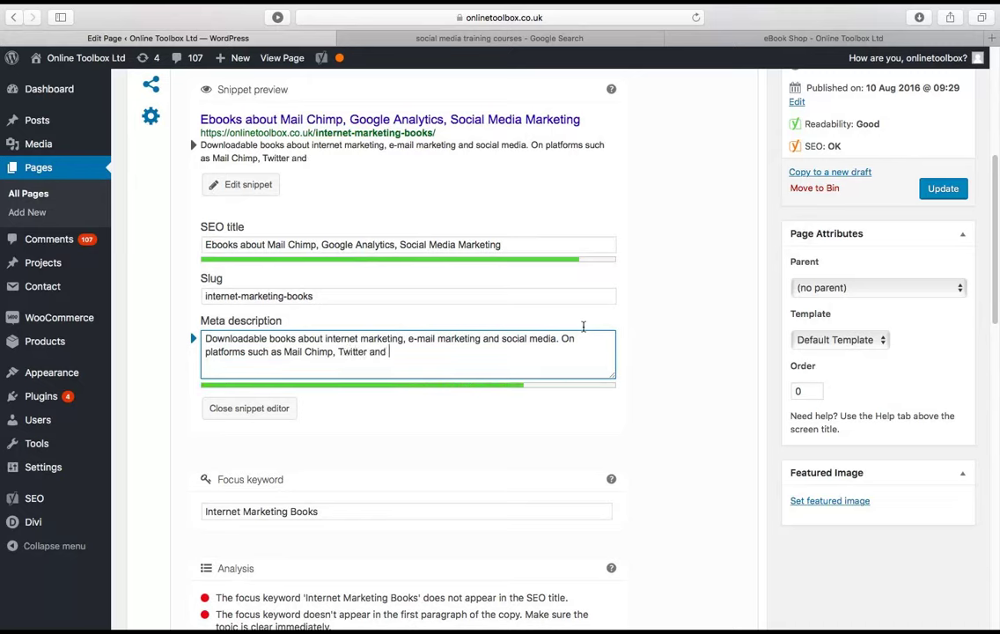
{"action": "type", "text": "Facebook."}
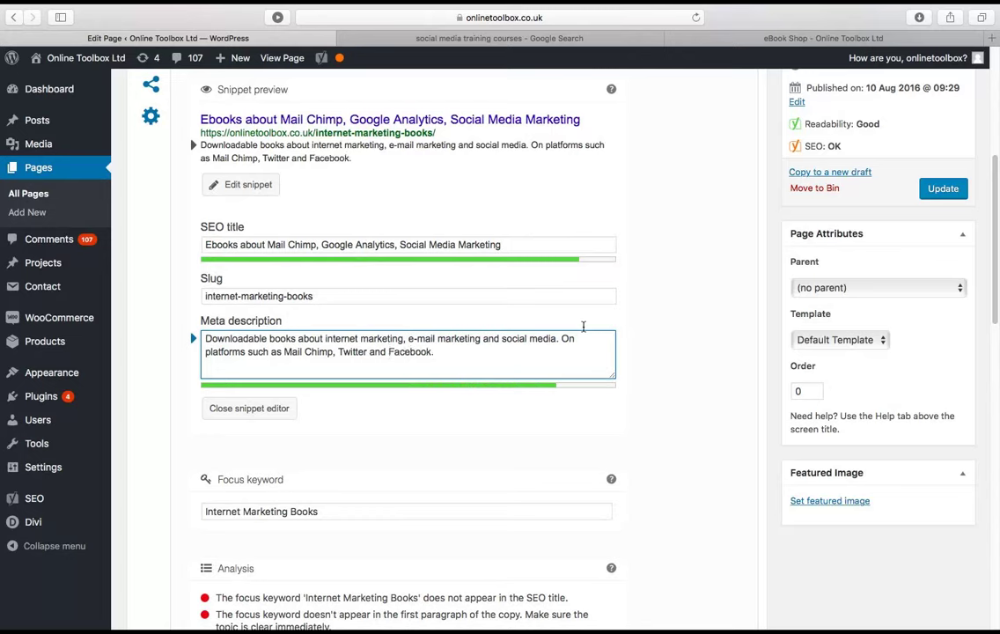
Insert ", Google Analytics" after "Twitter" in the meta description
{"action": "left_click", "coordinate": [368, 351]}
{"action": "type", "text": ", Google A"}
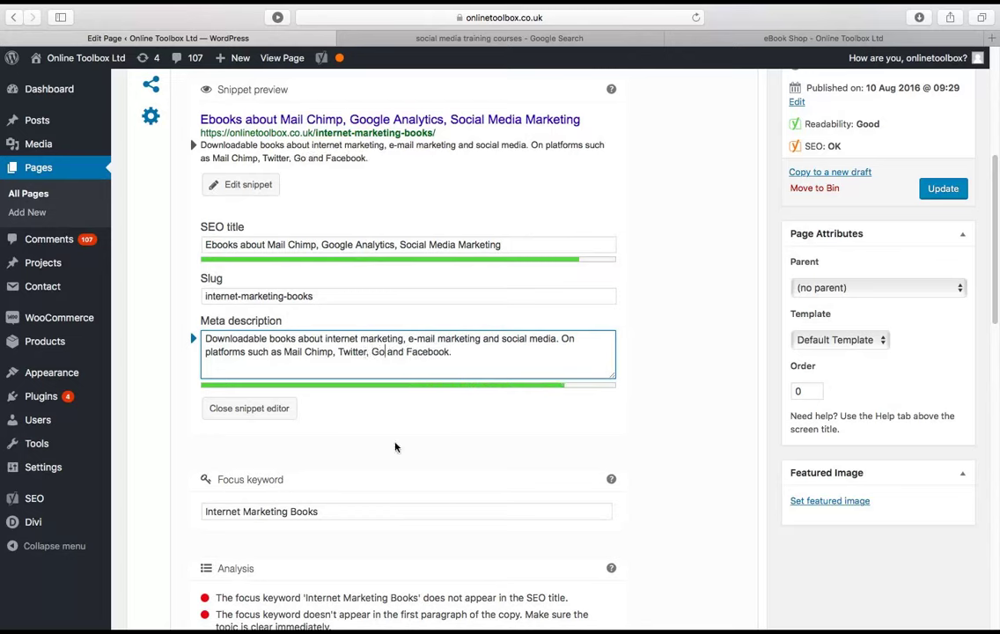
{"action": "type", "text": "nalytics"}
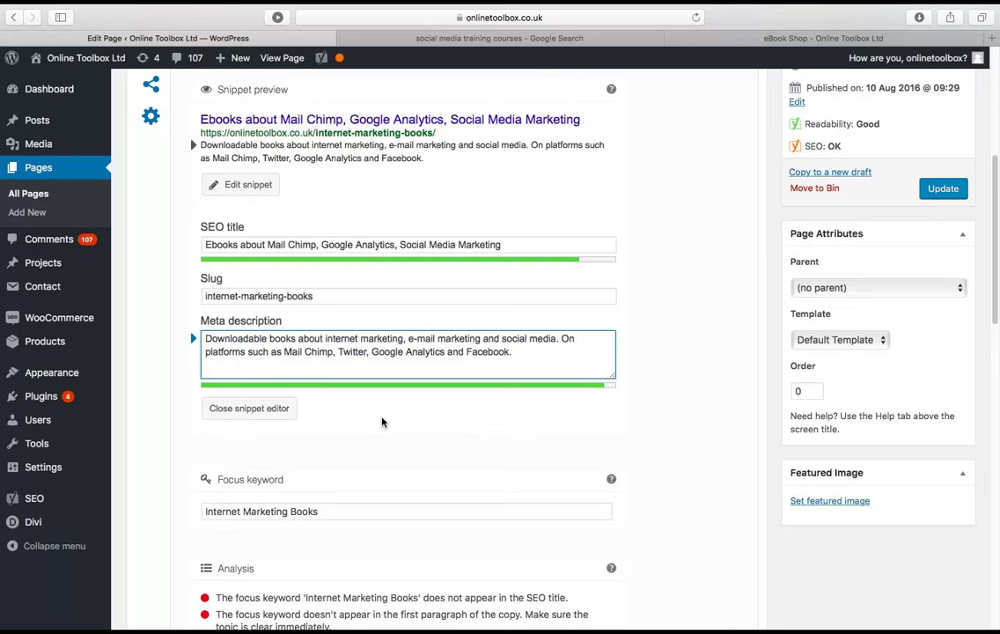
Examine the Yoast SEO analysis of the eBook Shop page for the new focus keyword and meta description
{"action": "scroll", "coordinate": [337, 462], "scroll_direction": "up", "scroll_amount": 1}
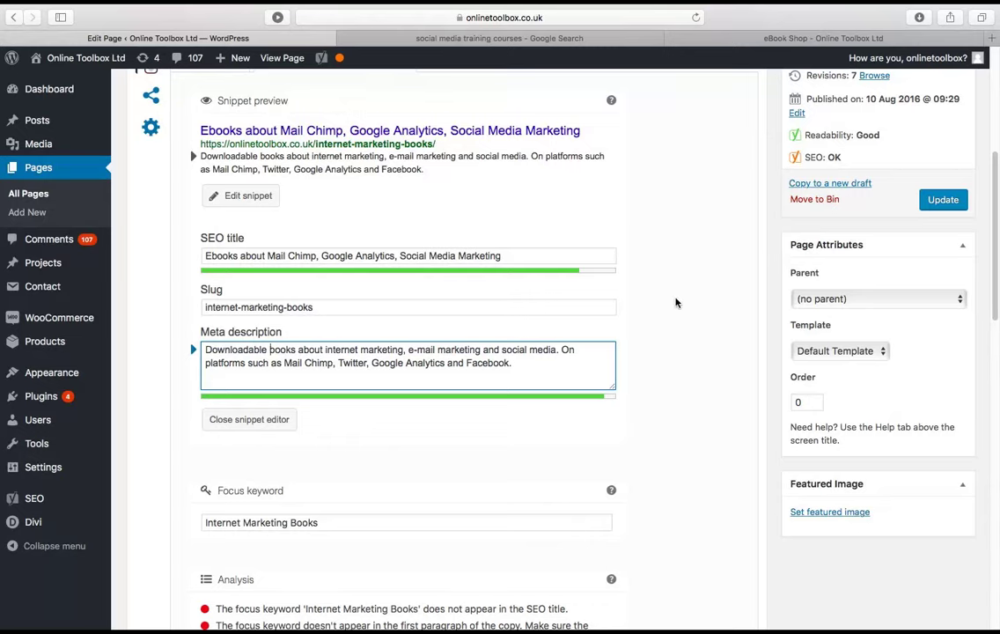
{"action": "scroll", "coordinate": [546, 520], "scroll_direction": "down", "scroll_amount": 1}
{"action": "scroll", "coordinate": [467, 536], "scroll_direction": "down", "scroll_amount": 5}
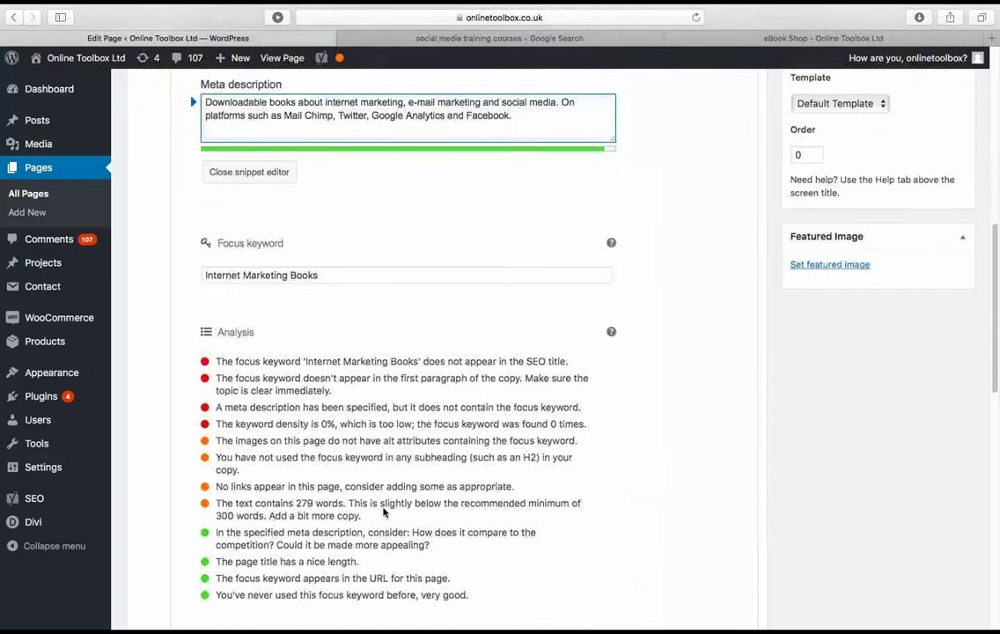
{"action": "scroll", "coordinate": [198, 383], "scroll_direction": "up", "scroll_amount": 1}
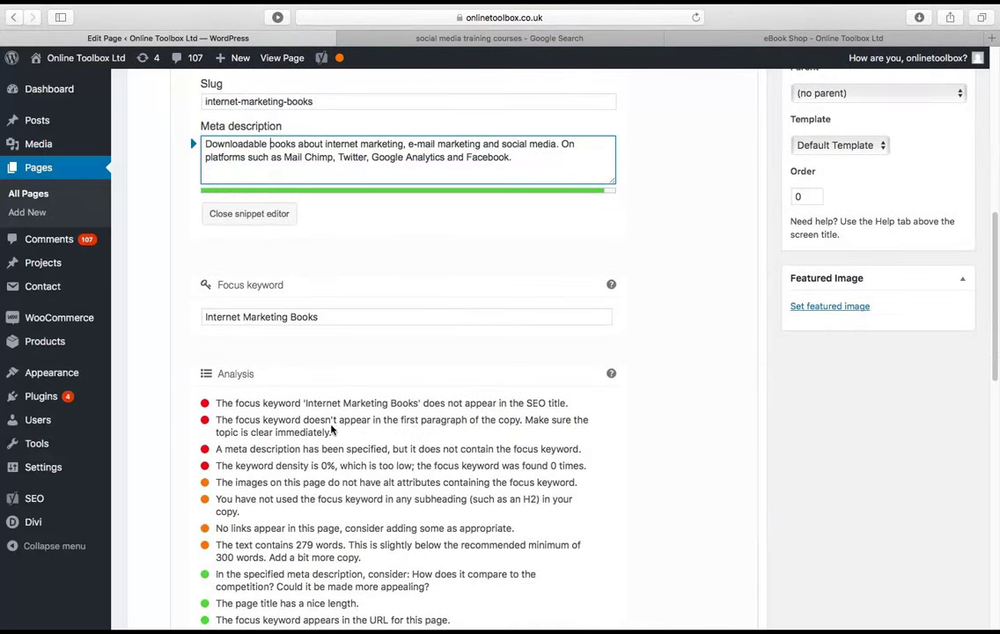
{"action": "scroll", "coordinate": [319, 407], "scroll_direction": "down", "scroll_amount": 1}
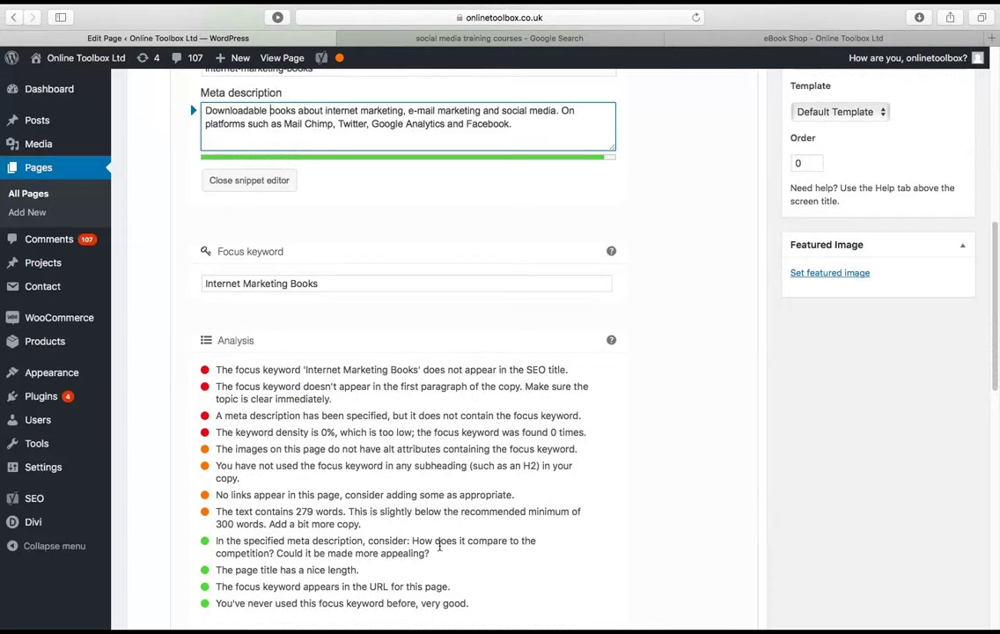
Copy the focus keyword "Internet Marketing Books" and append it to the end of the SEO title
{"action": "scroll", "coordinate": [419, 556], "scroll_direction": "up", "scroll_amount": 4}
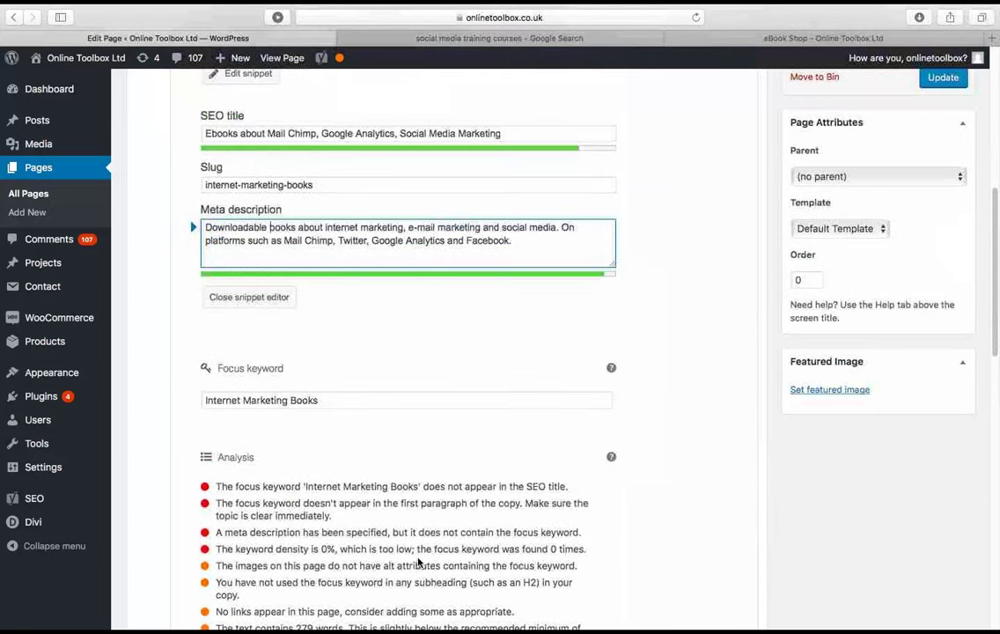
{"action": "left_click_drag", "start_coordinate": [337, 402], "coordinate": [174, 404]}
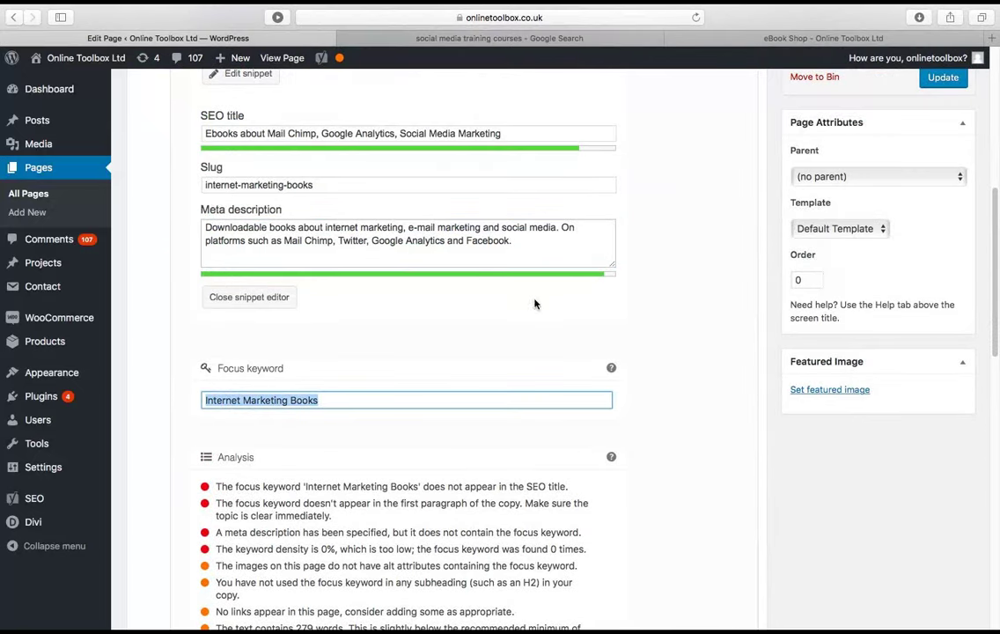
{"action": "scroll", "coordinate": [451, 454], "scroll_direction": "down", "scroll_amount": 1}
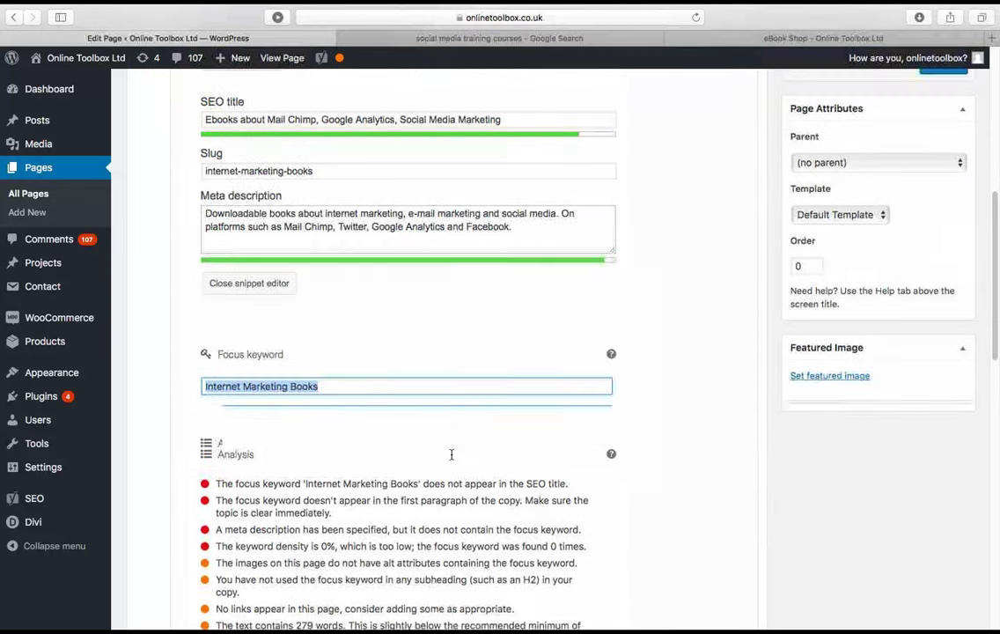
{"action": "right_click", "coordinate": [271, 385]}
{"action": "left_click", "coordinate": [297, 440]}
{"action": "scroll", "coordinate": [467, 409], "scroll_direction": "up", "scroll_amount": 3}
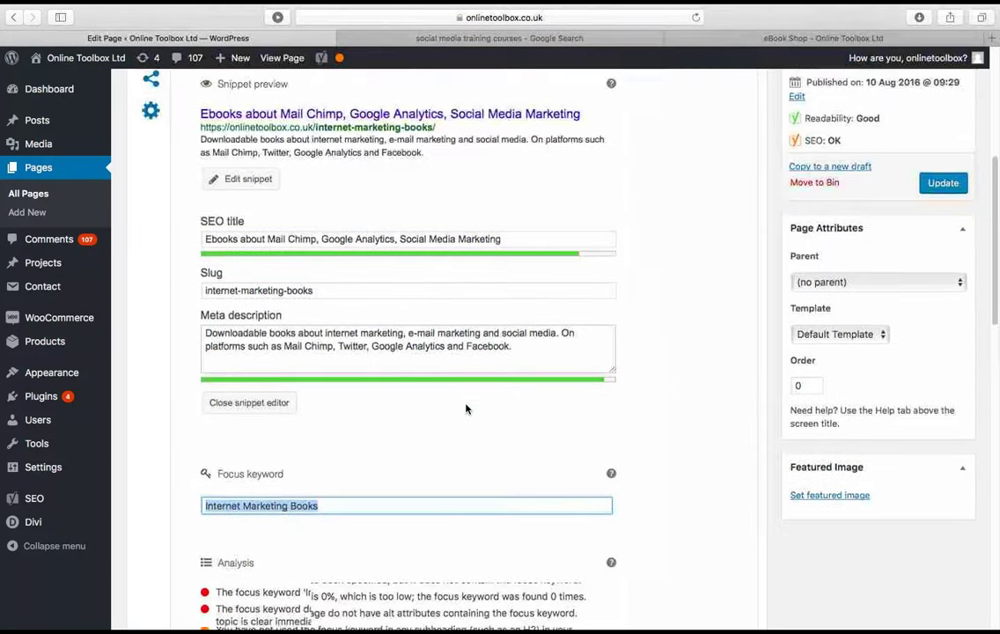
{"action": "left_click", "coordinate": [520, 295]}
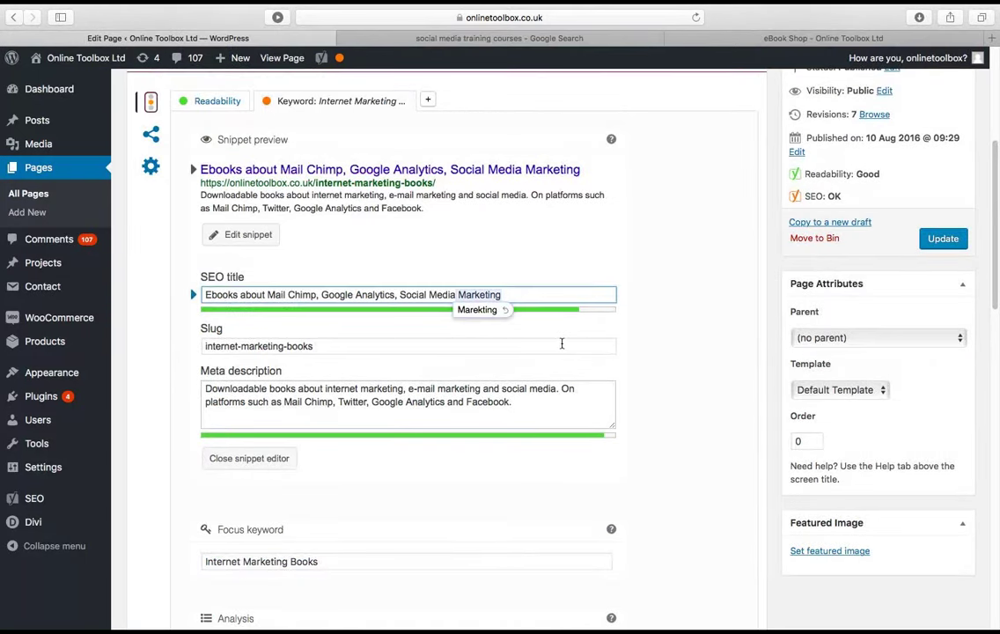
{"action": "key", "text": "super+v"}
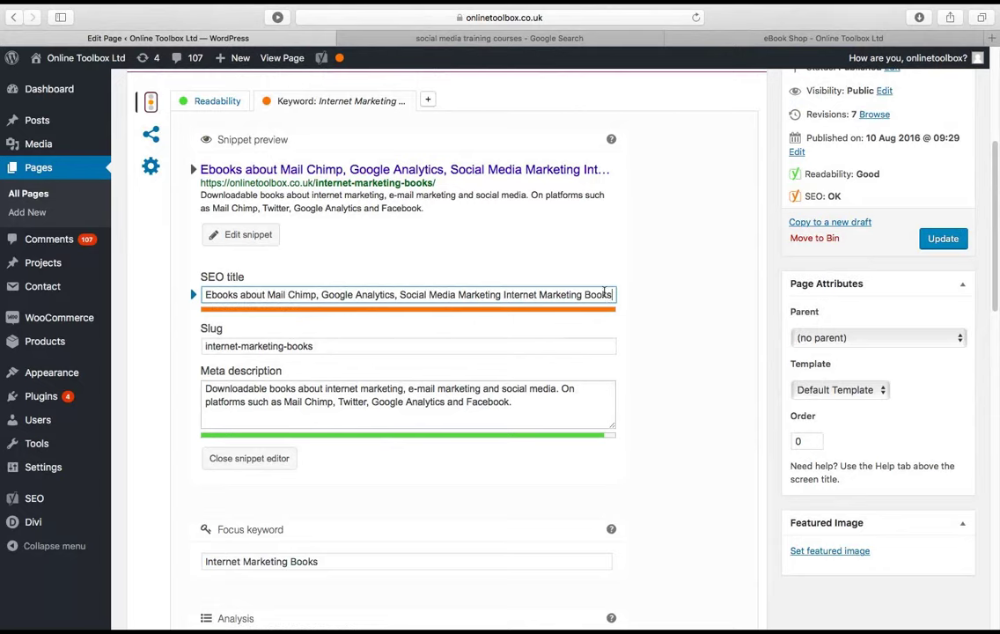
Remove "Mail Chimp," from the SEO title to shorten it
{"action": "left_click_drag", "start_coordinate": [613, 300], "coordinate": [503, 297]}
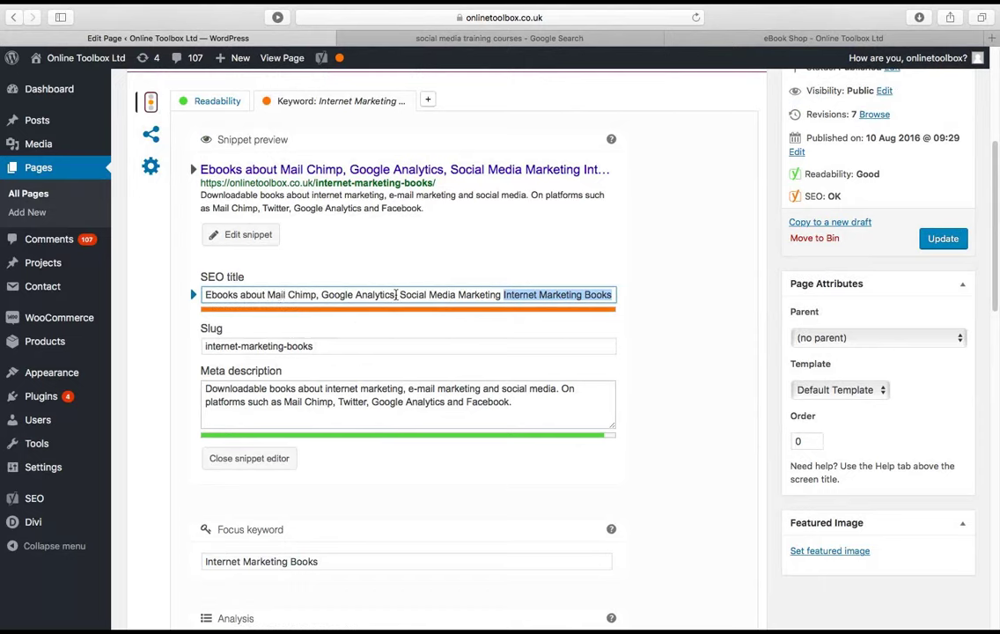
{"action": "left_click_drag", "start_coordinate": [318, 294], "coordinate": [267, 298]}
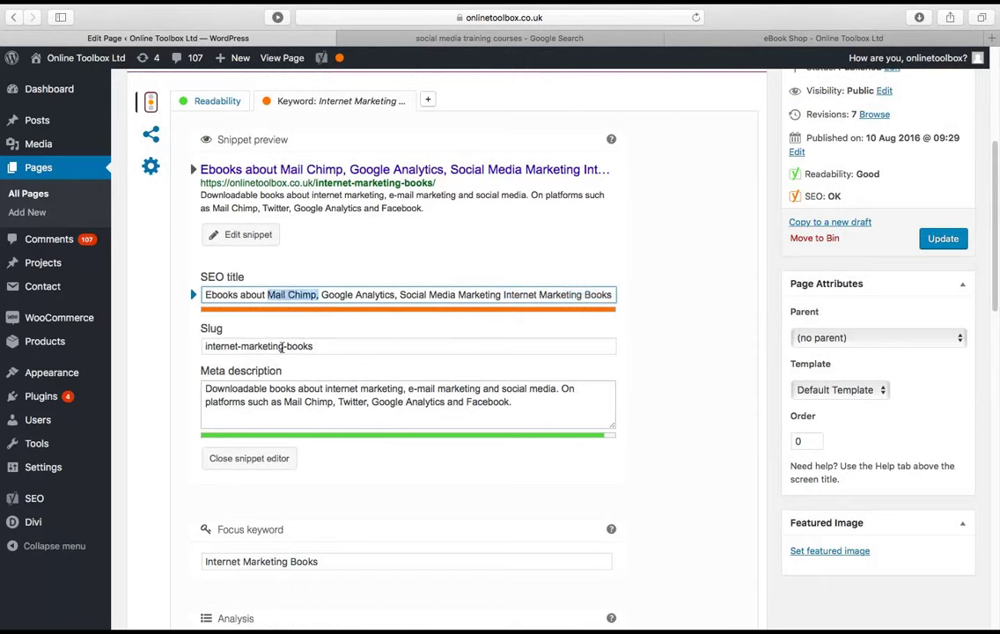
{"action": "key", "text": "BackSpace"}
{"action": "key", "text": "BackSpace"}
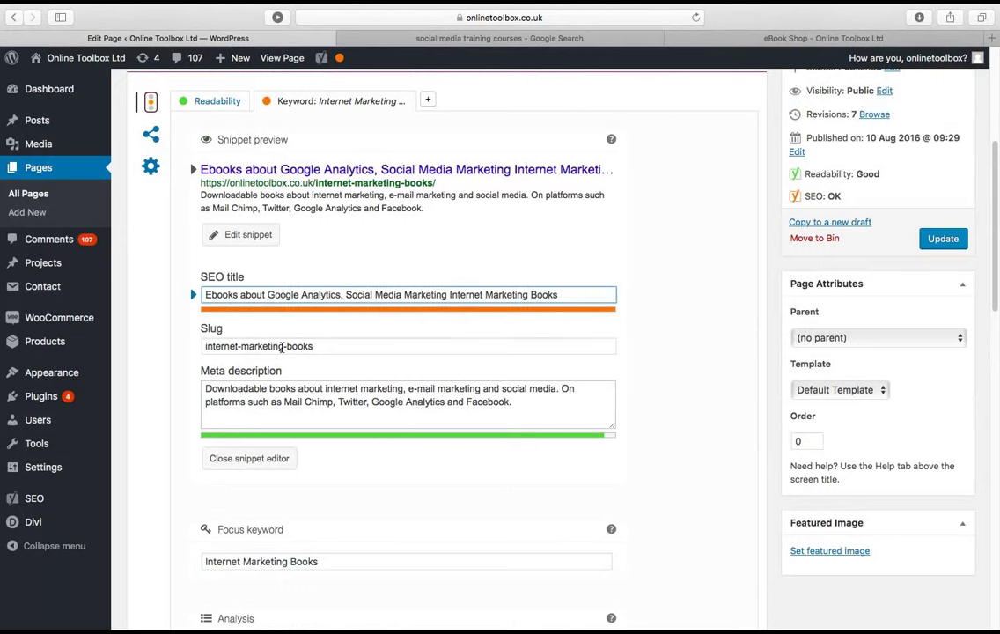
Replace the word "Marketing" after "Social Media" in the SEO title with a comma
{"action": "left_click", "coordinate": [447, 294]}
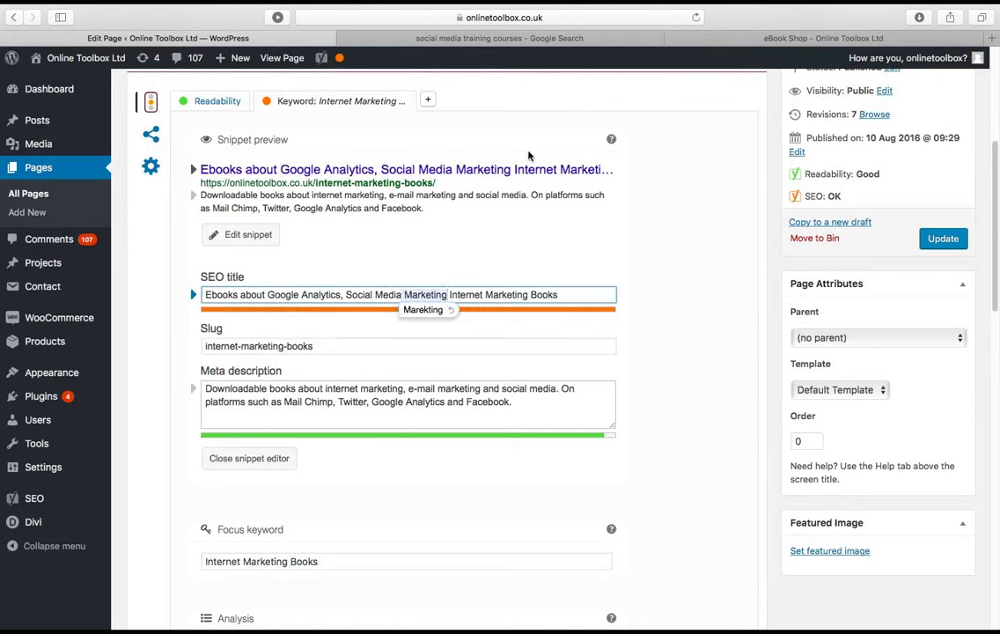
{"action": "left_click", "coordinate": [674, 310]}
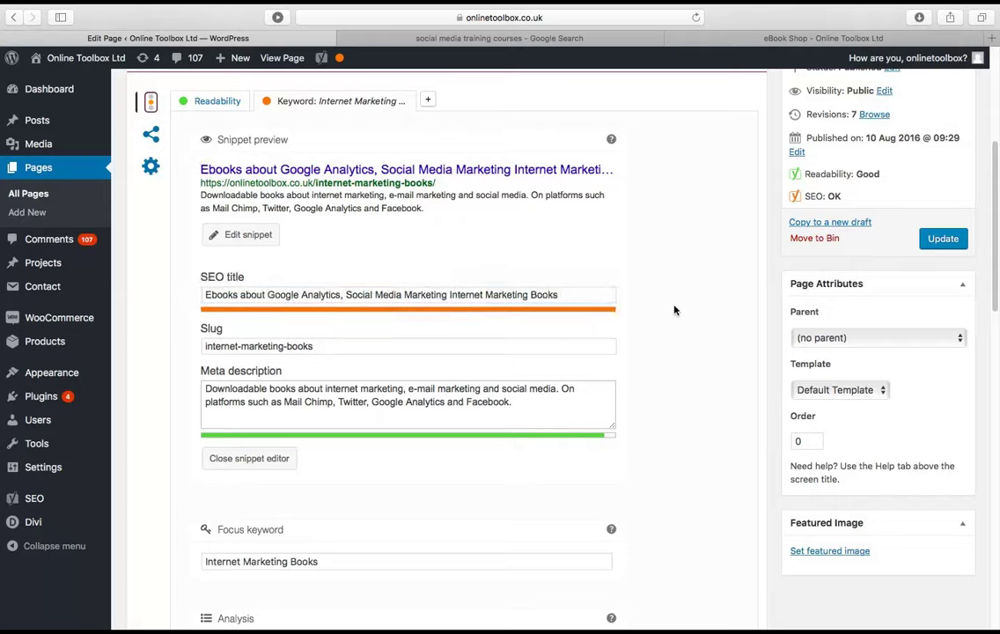
{"action": "scroll", "coordinate": [671, 312], "scroll_direction": "down", "scroll_amount": 3}
{"action": "scroll", "coordinate": [668, 314], "scroll_direction": "up", "scroll_amount": 3}
{"action": "scroll", "coordinate": [669, 314], "scroll_direction": "up", "scroll_amount": 2}
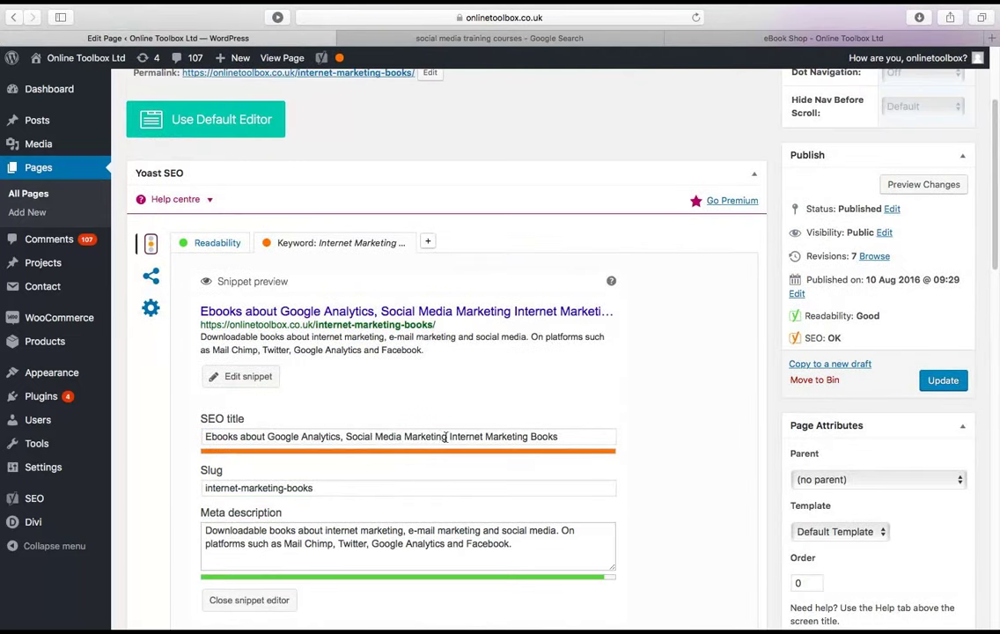
{"action": "left_click_drag", "start_coordinate": [449, 437], "coordinate": [401, 438]}
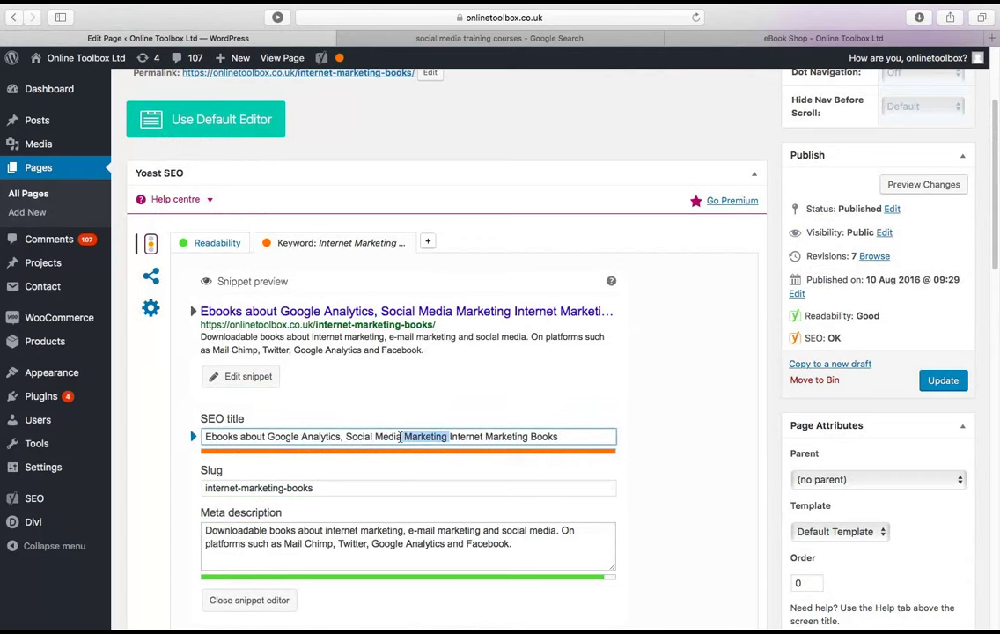
{"action": "key", "text": "BackSpace"}
{"action": "type", "text": ","}
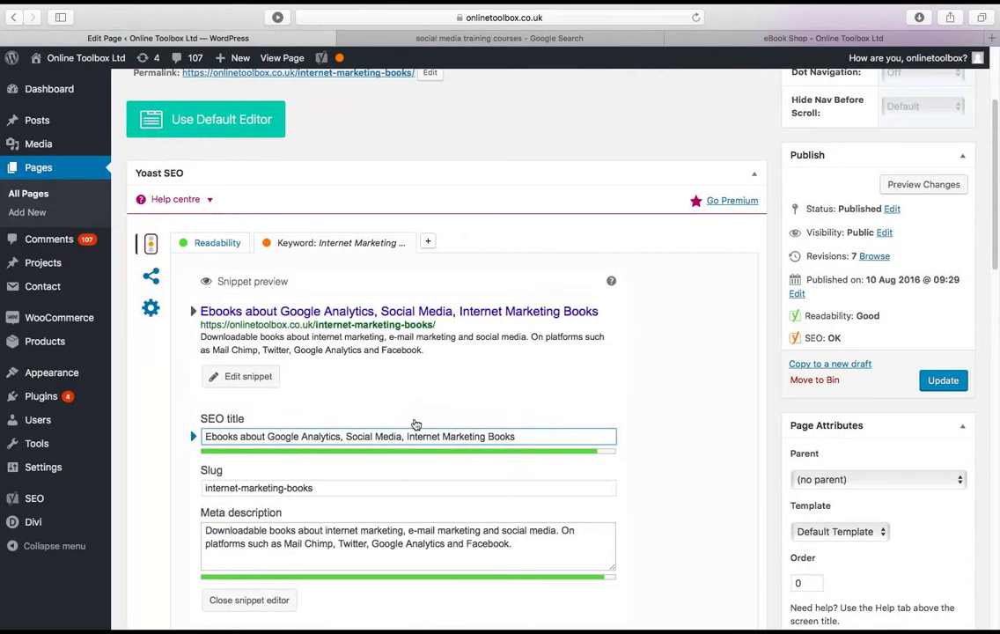
Examine the Yoast SEO analysis for the focus keyword's remaining problems in the first paragraph, meta description and keyword density
{"action": "scroll", "coordinate": [413, 420], "scroll_direction": "down", "scroll_amount": 1}
{"action": "scroll", "coordinate": [418, 426], "scroll_direction": "down", "scroll_amount": 9}
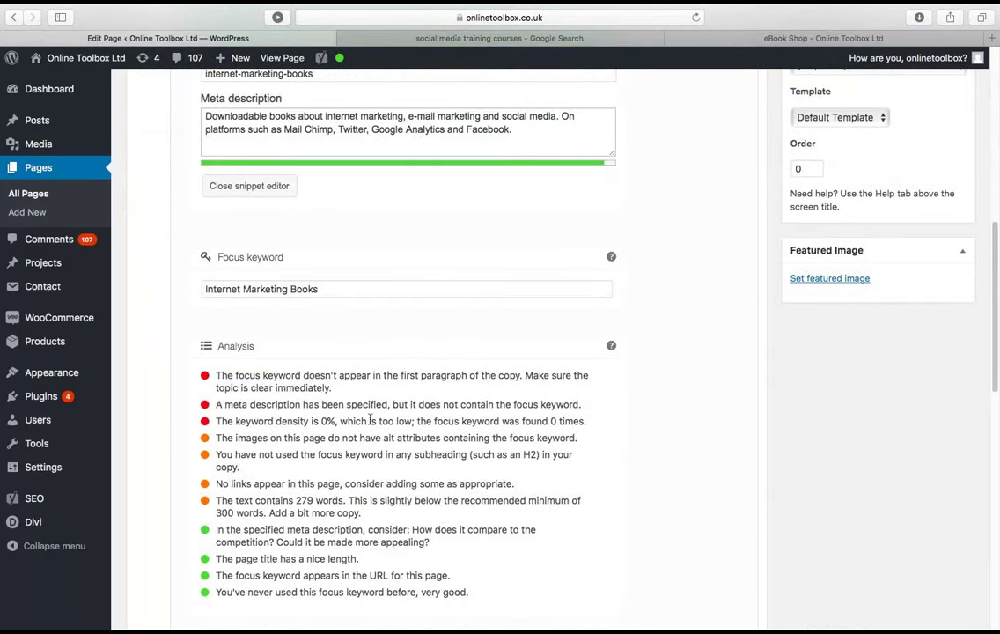
{"action": "scroll", "coordinate": [352, 440], "scroll_direction": "up", "scroll_amount": 3}
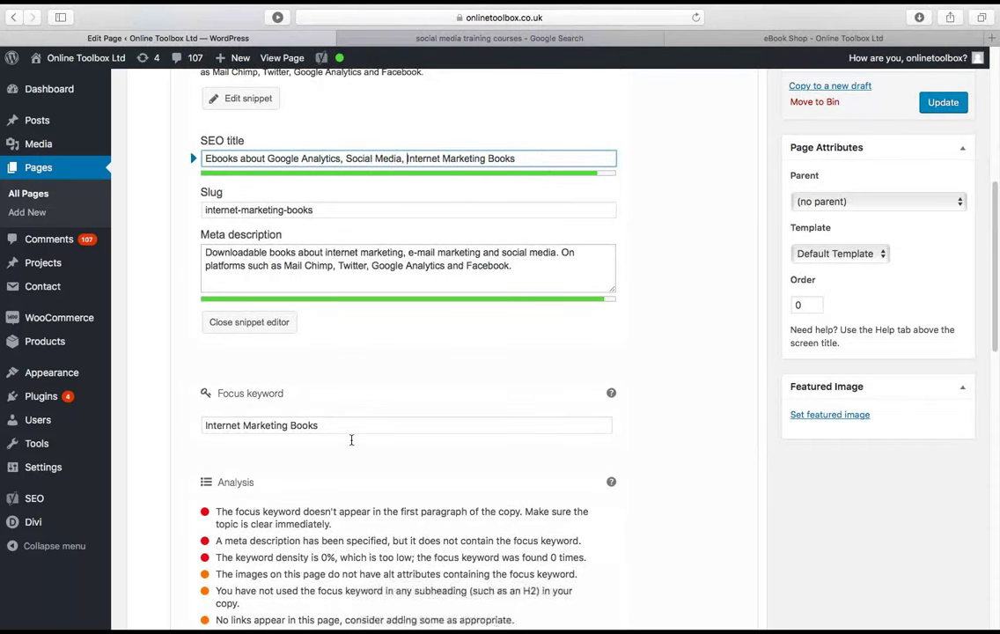
{"action": "scroll", "coordinate": [551, 455], "scroll_direction": "down", "scroll_amount": 1}
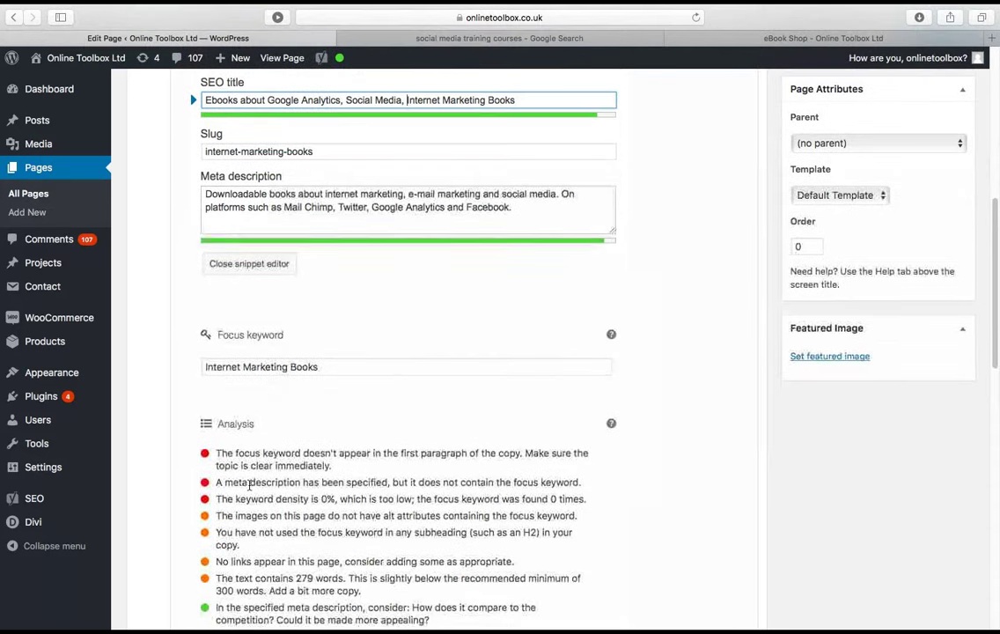
{"action": "left_click_drag", "start_coordinate": [281, 443], "coordinate": [335, 499]}
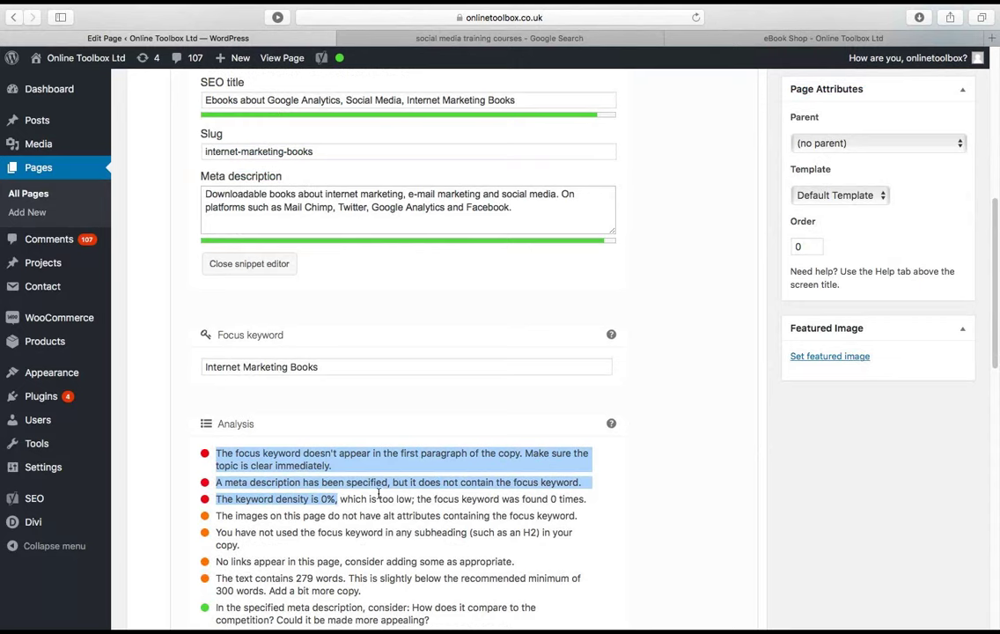
{"action": "left_click", "coordinate": [379, 494]}
Check the intro text on the live eBook Shop page and open the eBook Shop slide's settings in the Fullwidth Slider module
{"action": "scroll", "coordinate": [383, 495], "scroll_direction": "down", "scroll_amount": 7}
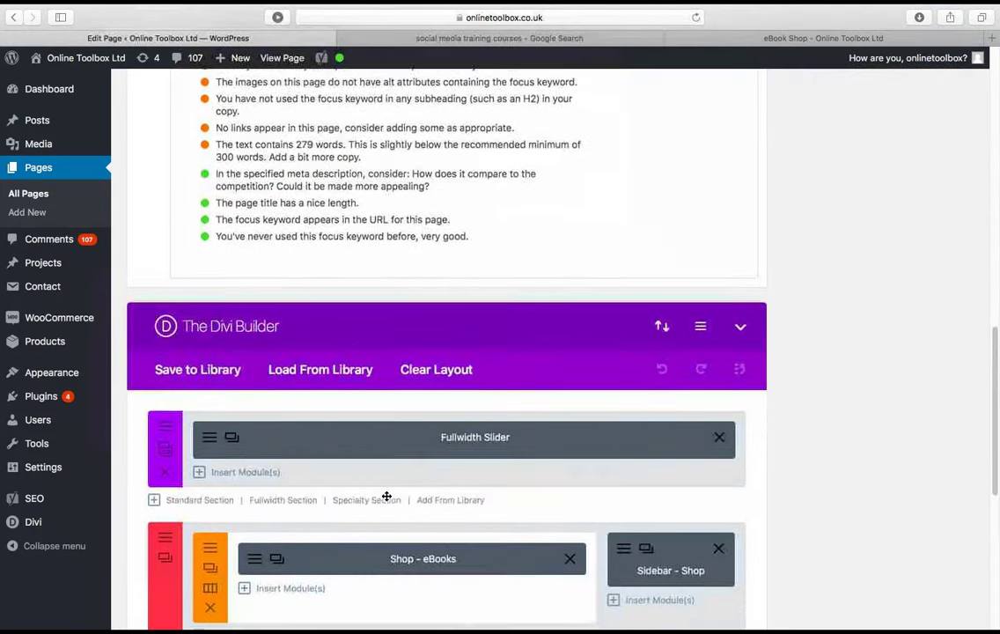
{"action": "scroll", "coordinate": [387, 497], "scroll_direction": "down", "scroll_amount": 1}
{"action": "scroll", "coordinate": [386, 496], "scroll_direction": "down", "scroll_amount": 1}
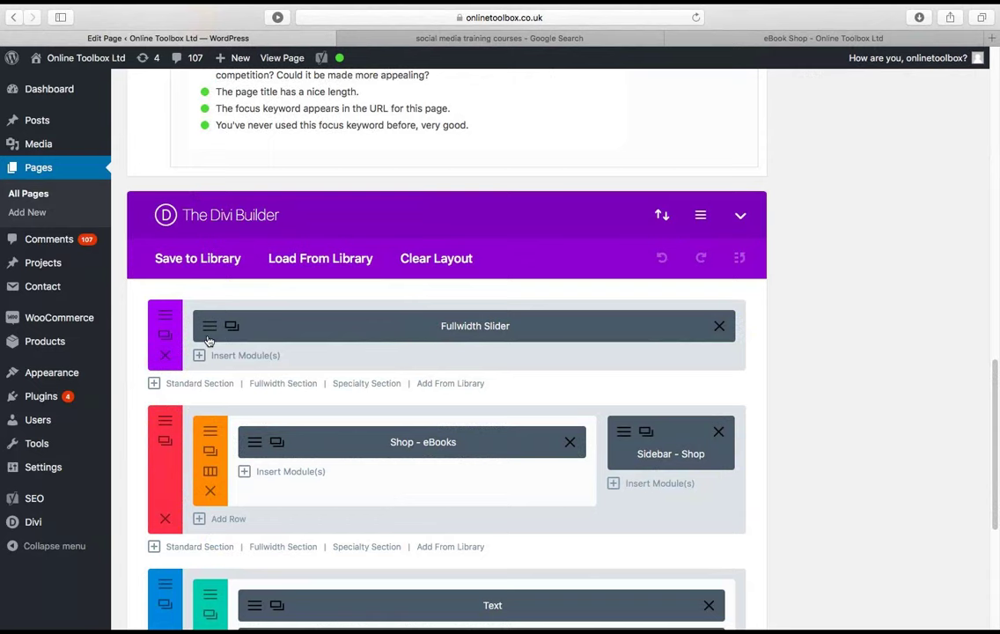
{"action": "left_click", "coordinate": [901, 38]}
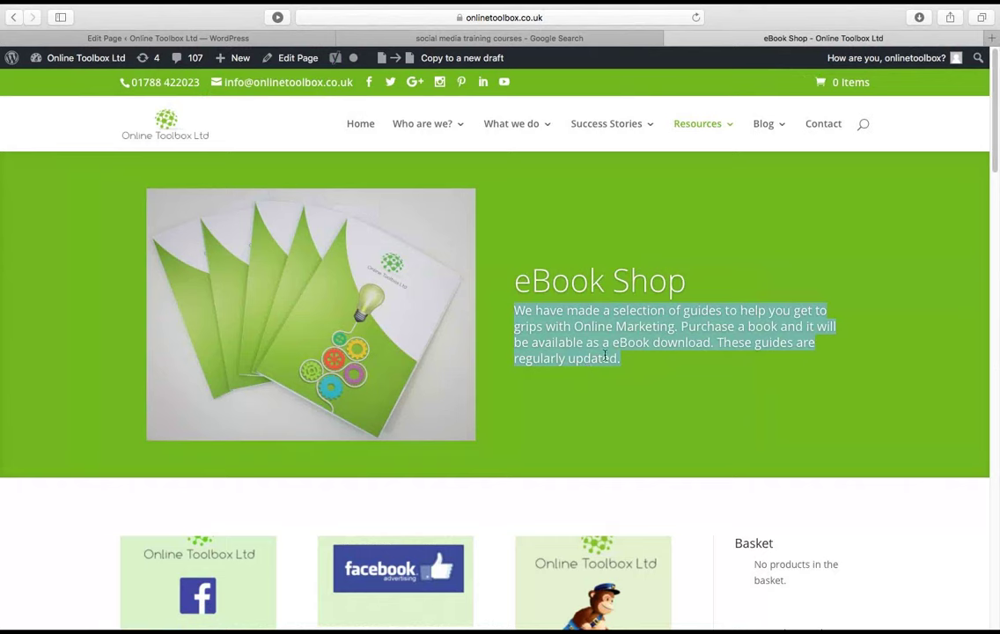
{"action": "left_click", "coordinate": [212, 38]}
{"action": "left_click", "coordinate": [208, 326]}
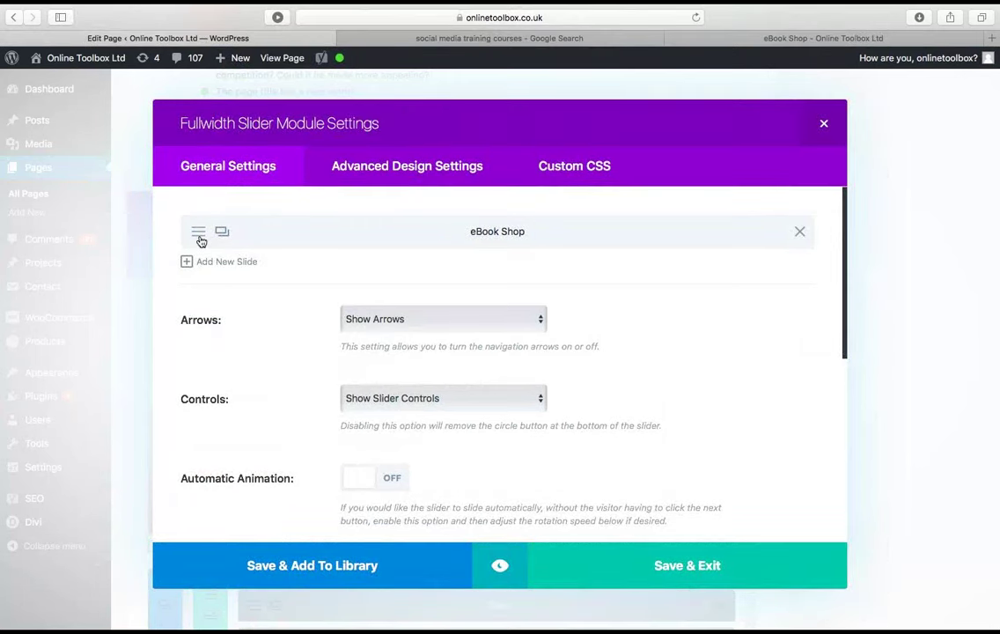
{"action": "left_click", "coordinate": [199, 232]}
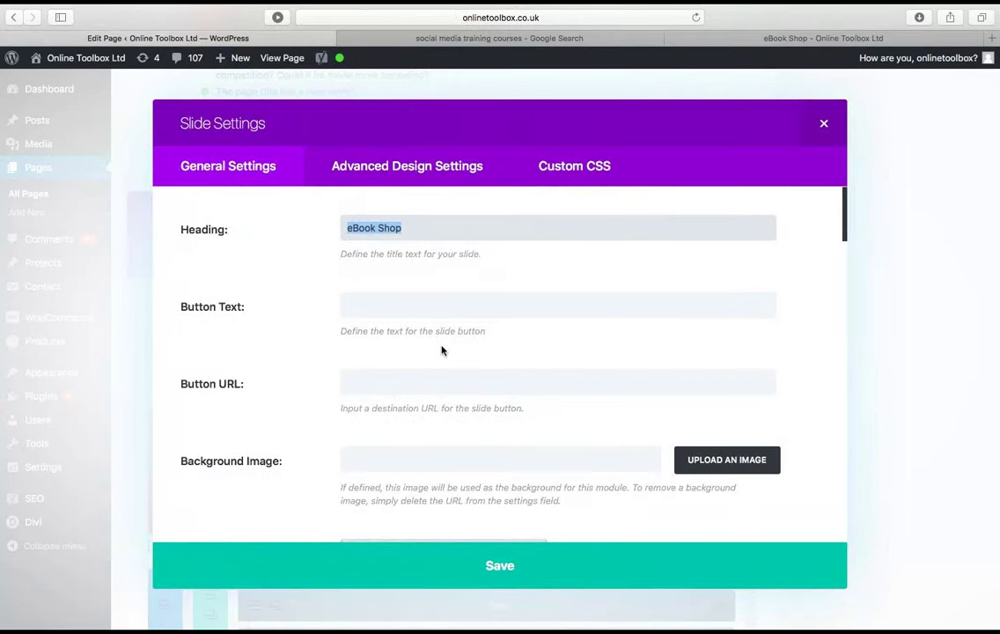
Change "Purchase a book" to "Purchase an Internet Marketing book" in the slide's content, and save the slide and the slider module
{"action": "scroll", "coordinate": [442, 350], "scroll_direction": "down", "scroll_amount": 5}
{"action": "scroll", "coordinate": [442, 347], "scroll_direction": "down", "scroll_amount": 15}
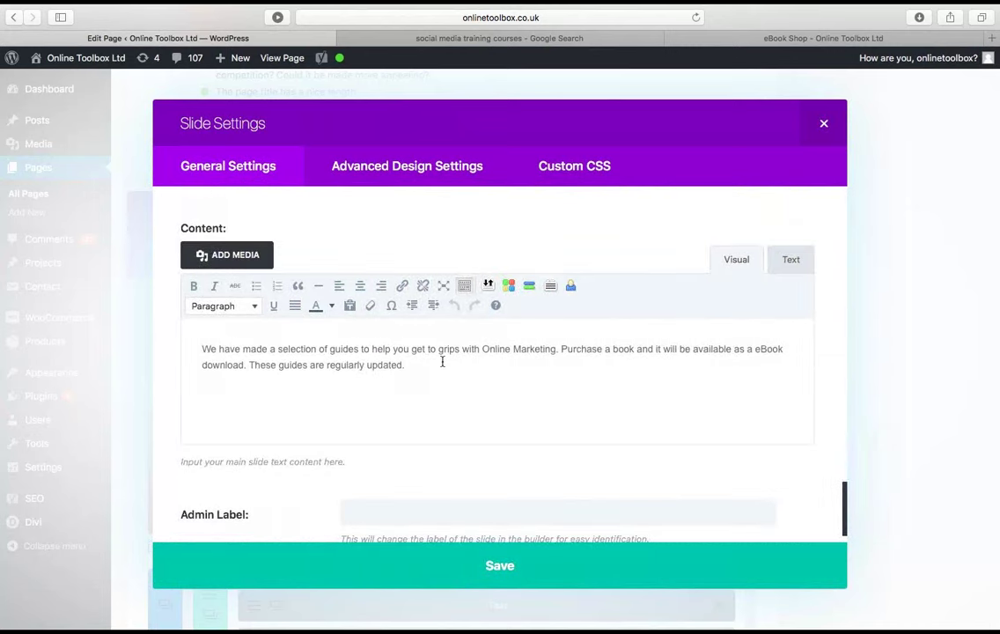
{"action": "left_click_drag", "start_coordinate": [249, 352], "coordinate": [561, 350]}
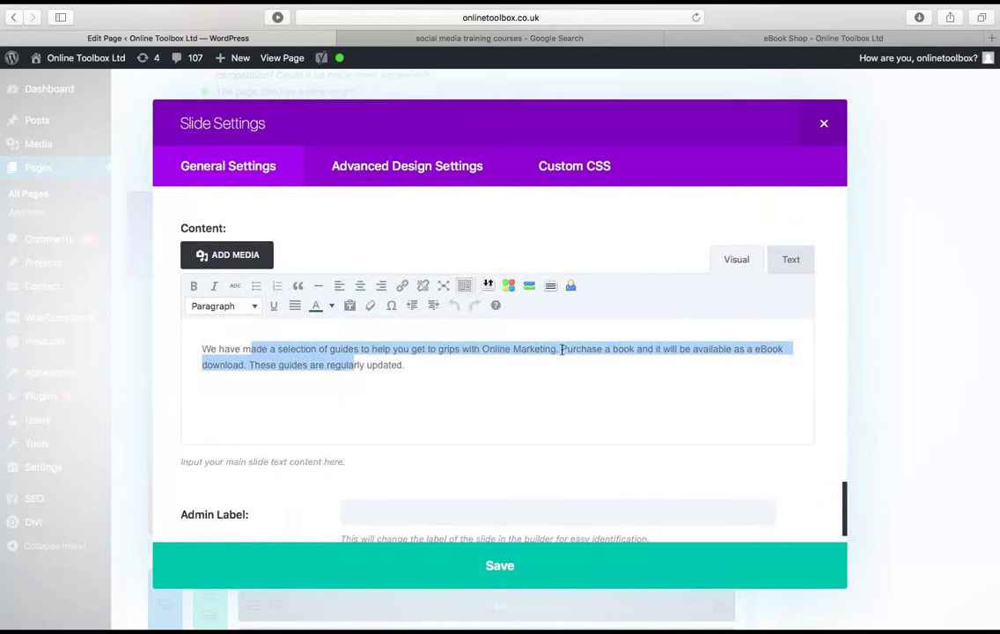
{"action": "left_click", "coordinate": [478, 366]}
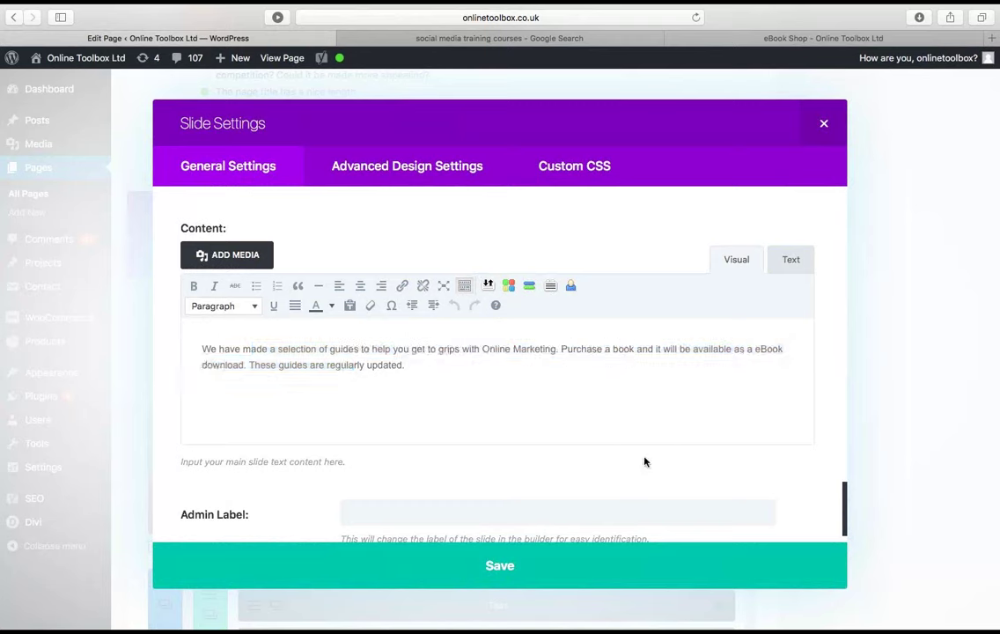
{"action": "type", "text": "n Intern"}
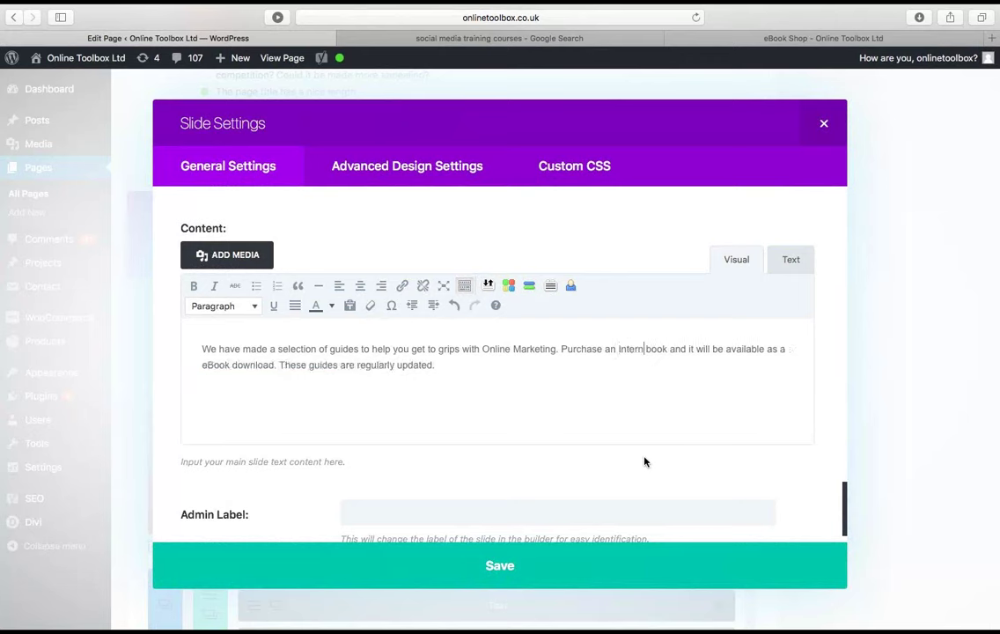
{"action": "type", "text": "et Market"}
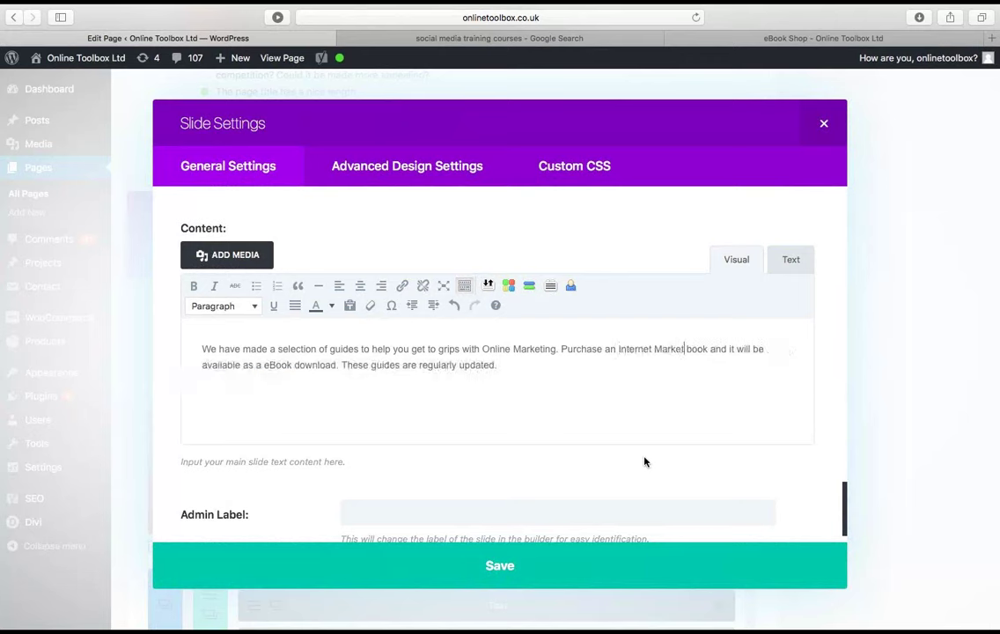
{"action": "type", "text": "ing"}
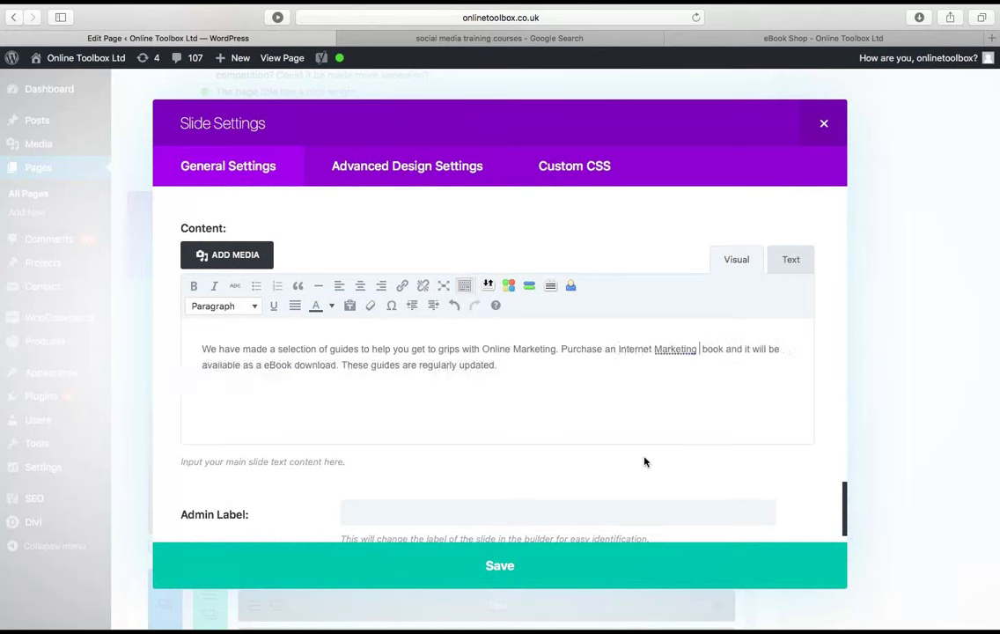
{"action": "left_click", "coordinate": [514, 572]}
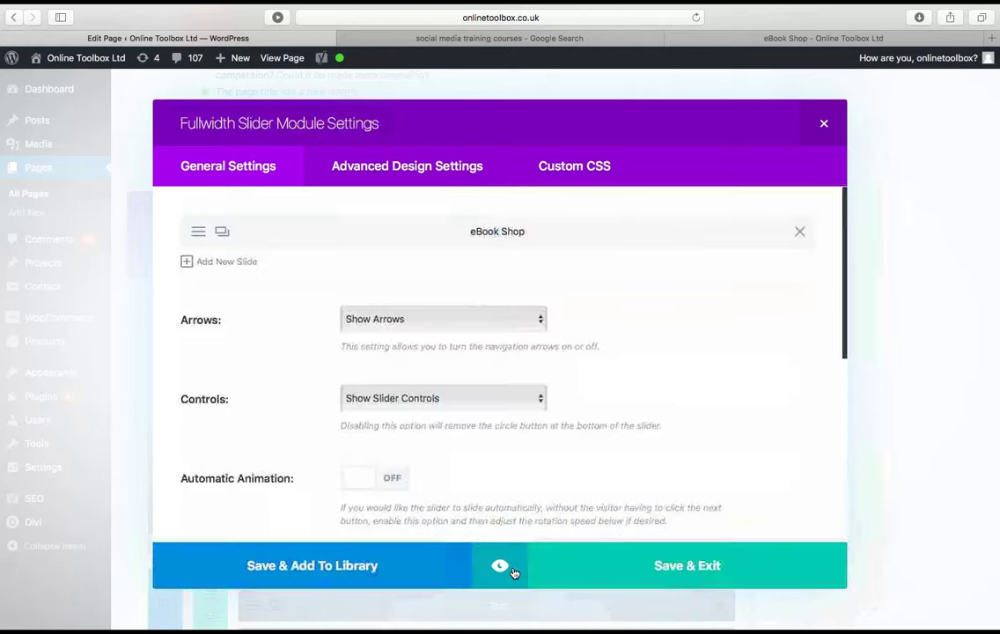
{"action": "left_click", "coordinate": [695, 567]}
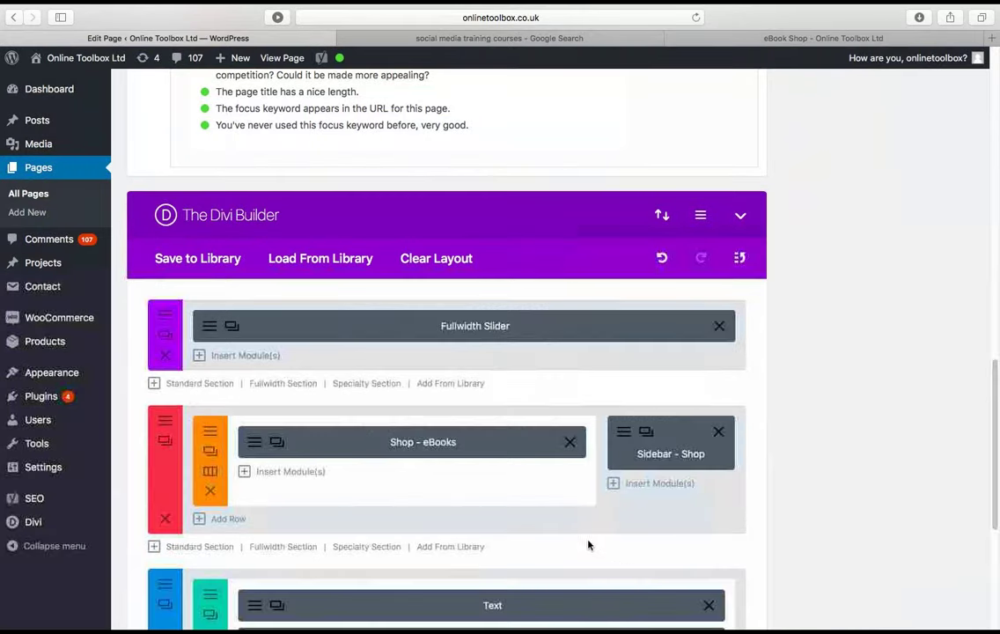
Review the Yoast SEO analysis after the slide text edit, focusing on the first paragraph and keyword density items
{"action": "scroll", "coordinate": [571, 555], "scroll_direction": "up", "scroll_amount": 5}
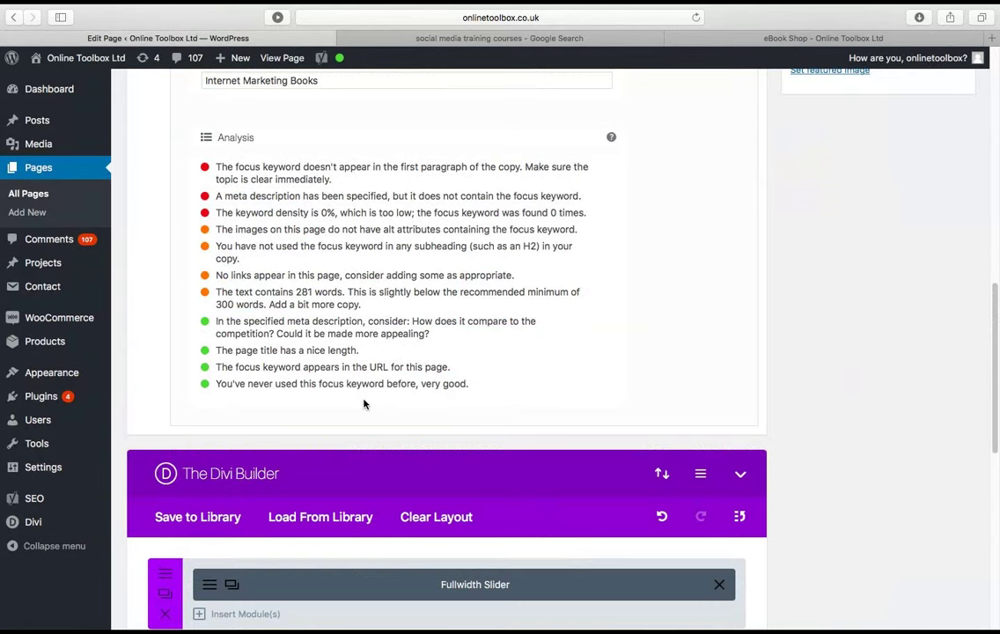
{"action": "scroll", "coordinate": [330, 286], "scroll_direction": "up", "scroll_amount": 1}
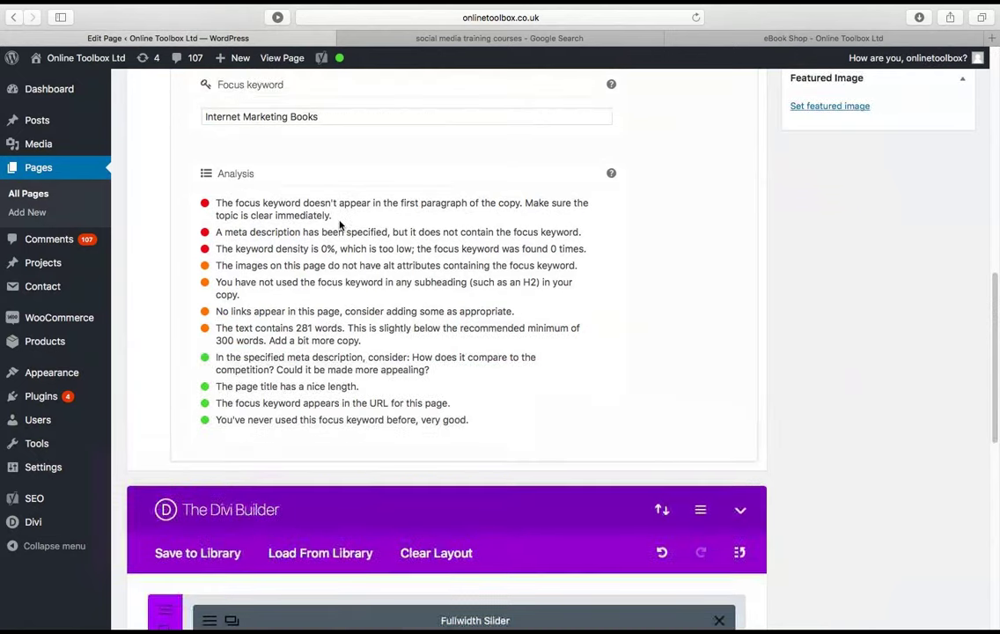
{"action": "left_click_drag", "start_coordinate": [275, 247], "coordinate": [372, 251]}
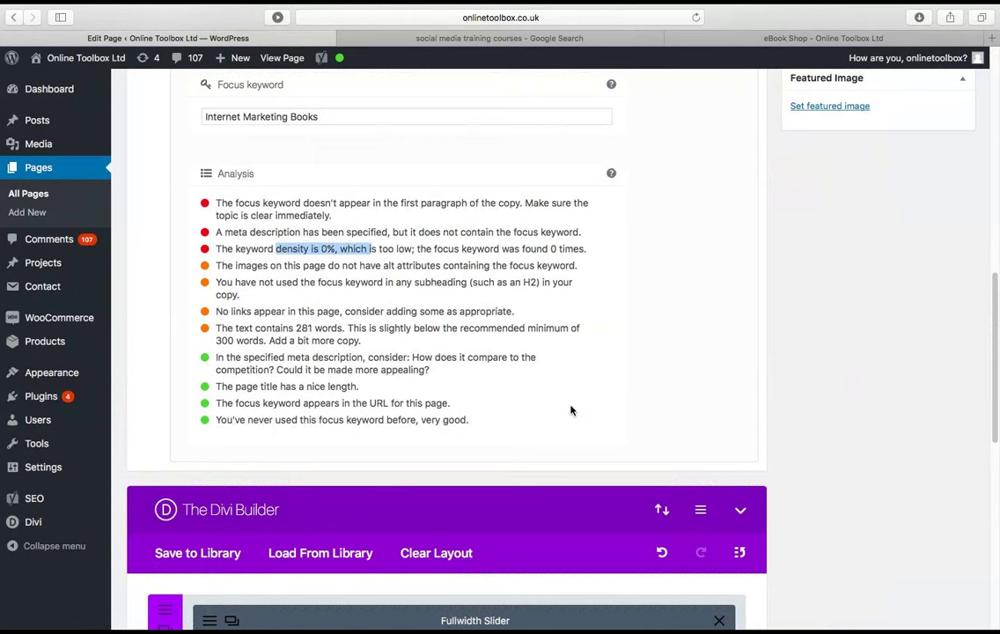
{"action": "scroll", "coordinate": [572, 408], "scroll_direction": "down", "scroll_amount": 5}
{"action": "scroll", "coordinate": [277, 315], "scroll_direction": "up", "scroll_amount": 3}
{"action": "scroll", "coordinate": [277, 314], "scroll_direction": "up", "scroll_amount": 2}
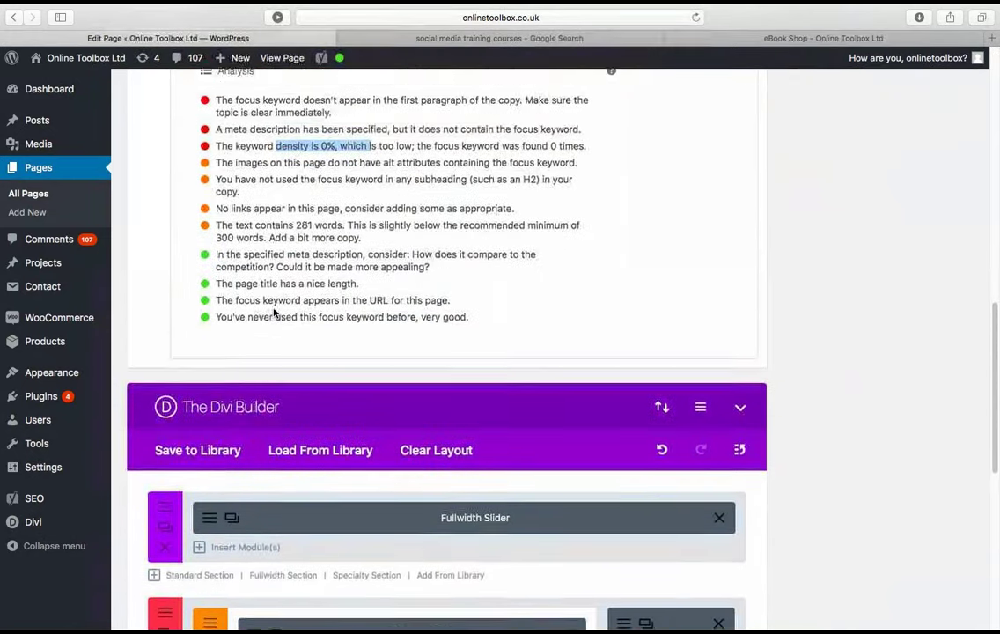
Update the eBook Shop page and check its refreshed Yoast SEO and readability ratings
{"action": "scroll", "coordinate": [317, 272], "scroll_direction": "up", "scroll_amount": 10}
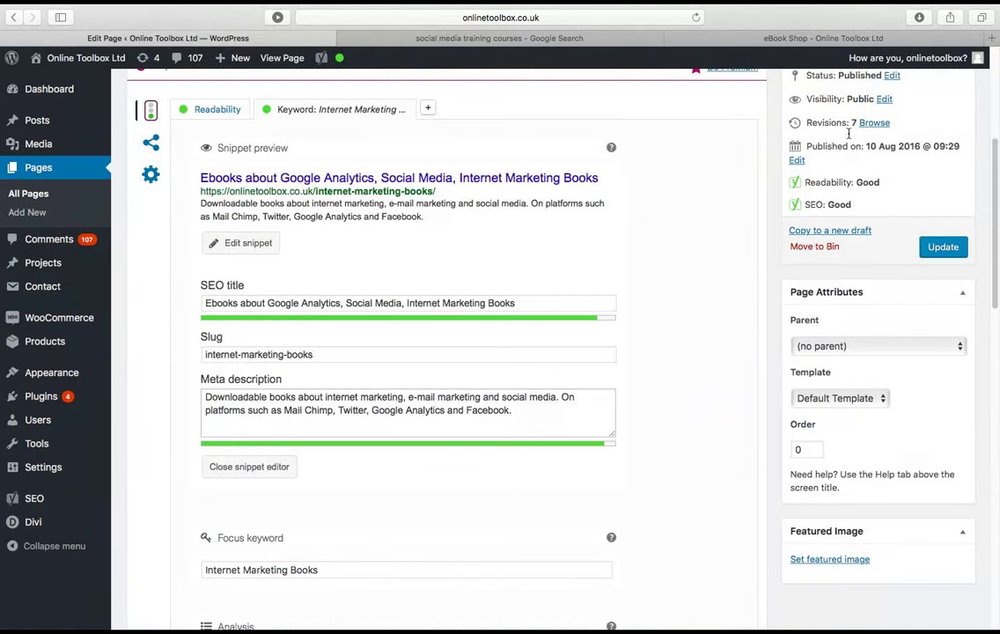
{"action": "left_click", "coordinate": [938, 247]}
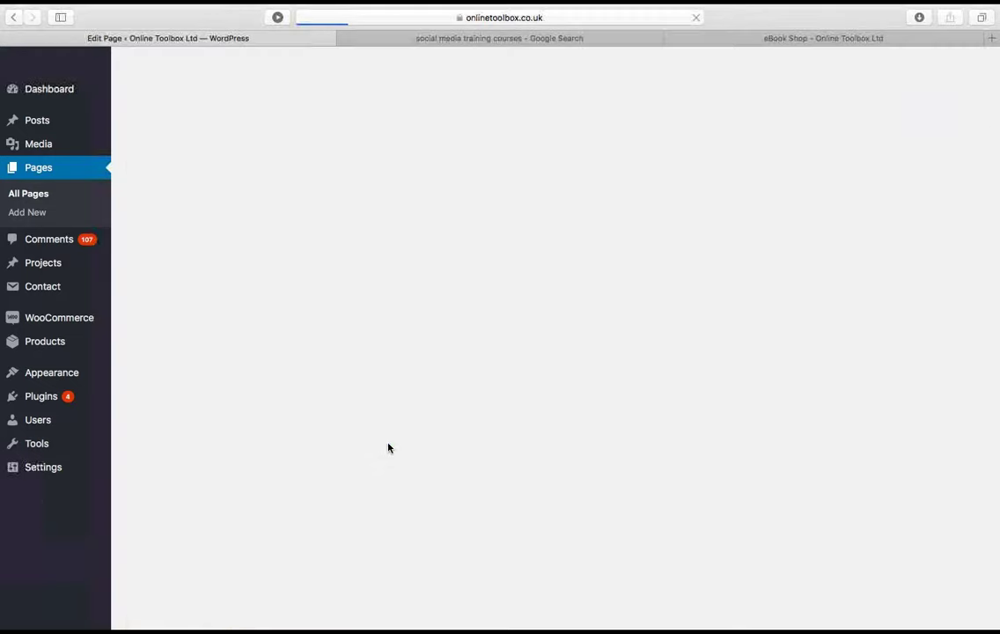
{"action": "scroll", "coordinate": [395, 450], "scroll_direction": "down", "scroll_amount": 5}
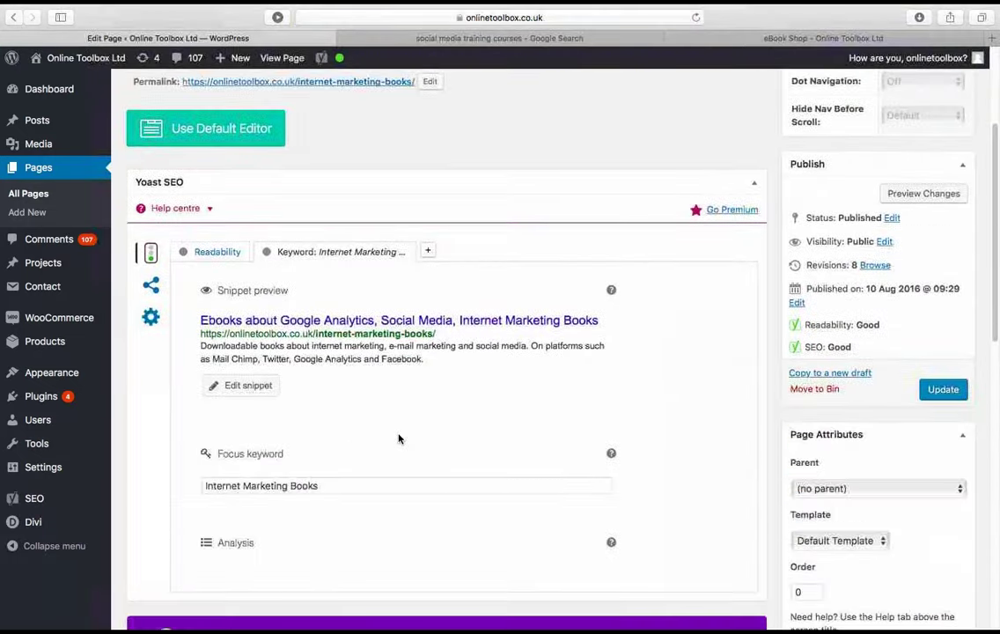
{"action": "scroll", "coordinate": [399, 436], "scroll_direction": "up", "scroll_amount": 3}
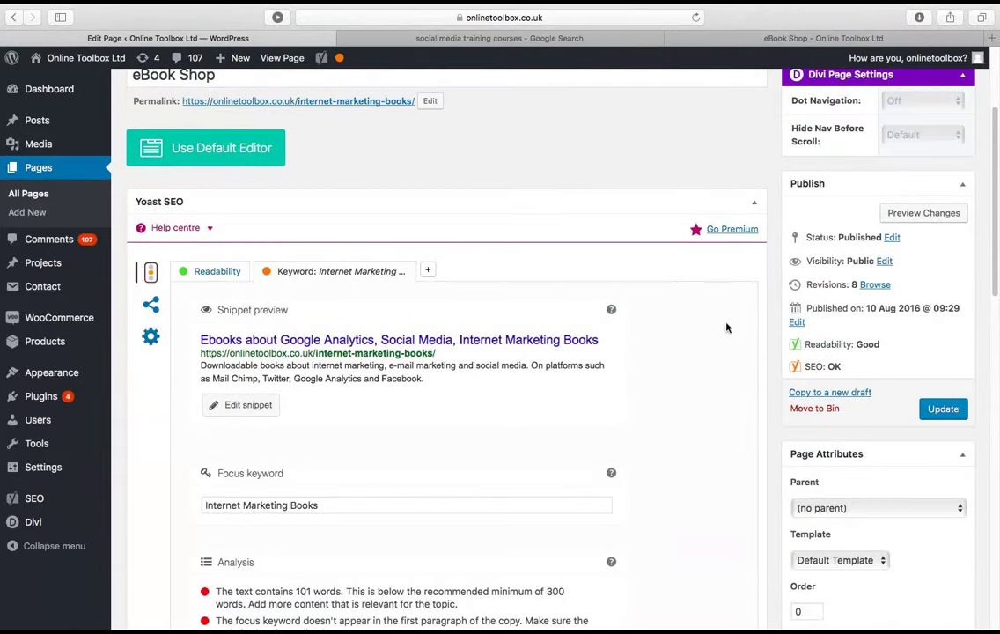
{"action": "scroll", "coordinate": [658, 373], "scroll_direction": "down", "scroll_amount": 1}
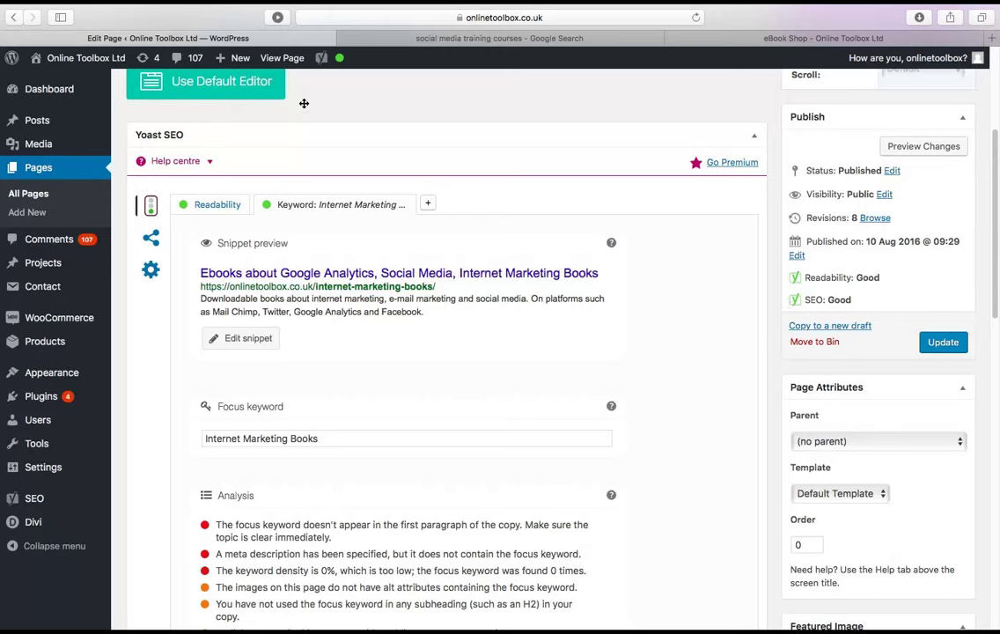
Open the list of all pages and compare the eBook Shop page's SEO and readability indicators with those of the other pages
{"action": "left_click", "coordinate": [43, 199]}
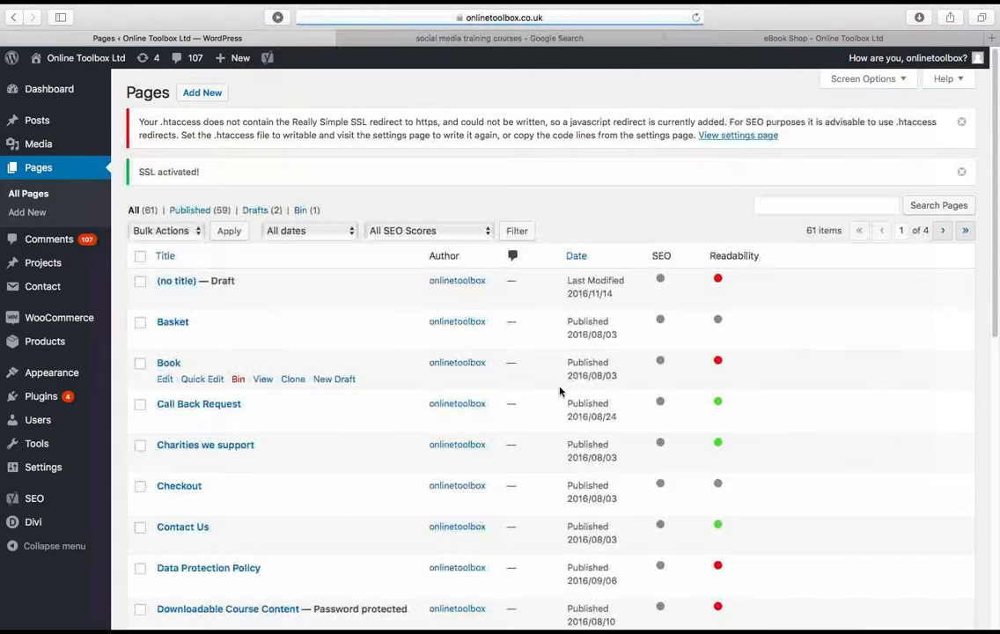
{"action": "scroll", "coordinate": [590, 448], "scroll_direction": "down", "scroll_amount": 5}
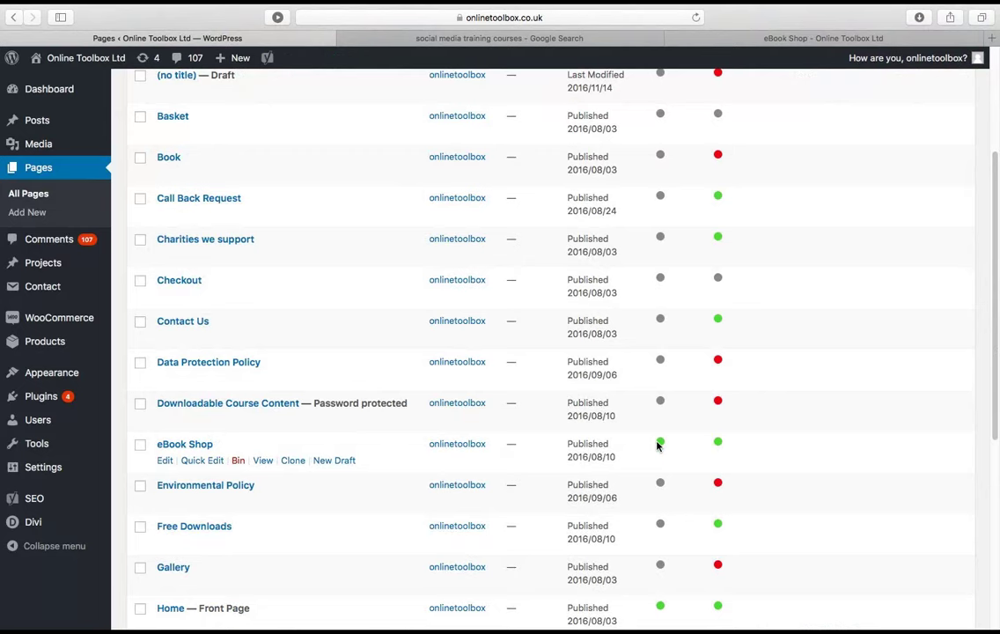
{"action": "scroll", "coordinate": [713, 448], "scroll_direction": "up", "scroll_amount": 2}
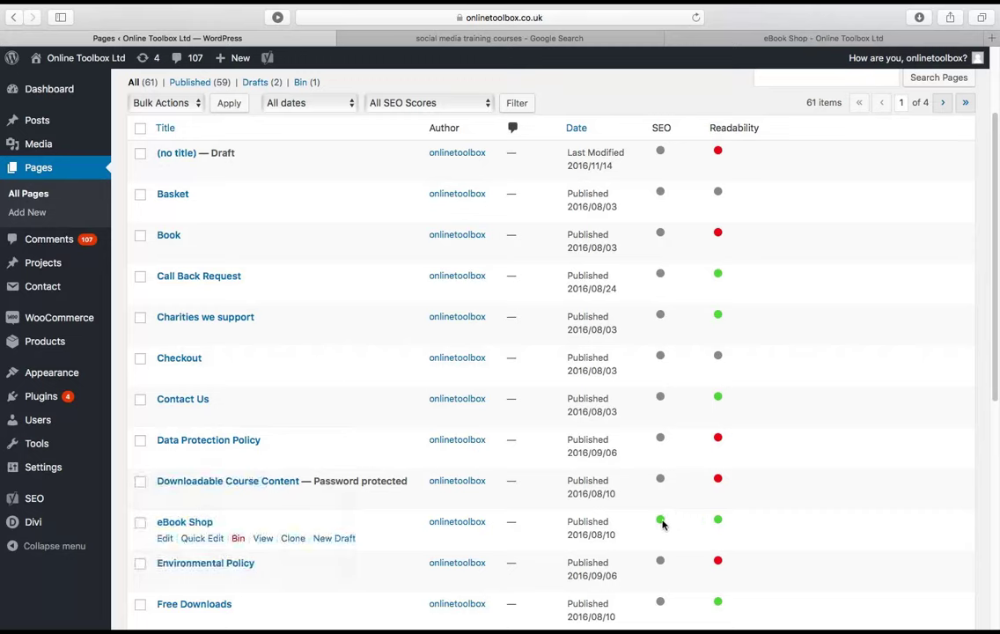
{"action": "mouse_move", "coordinate": [663, 525]}
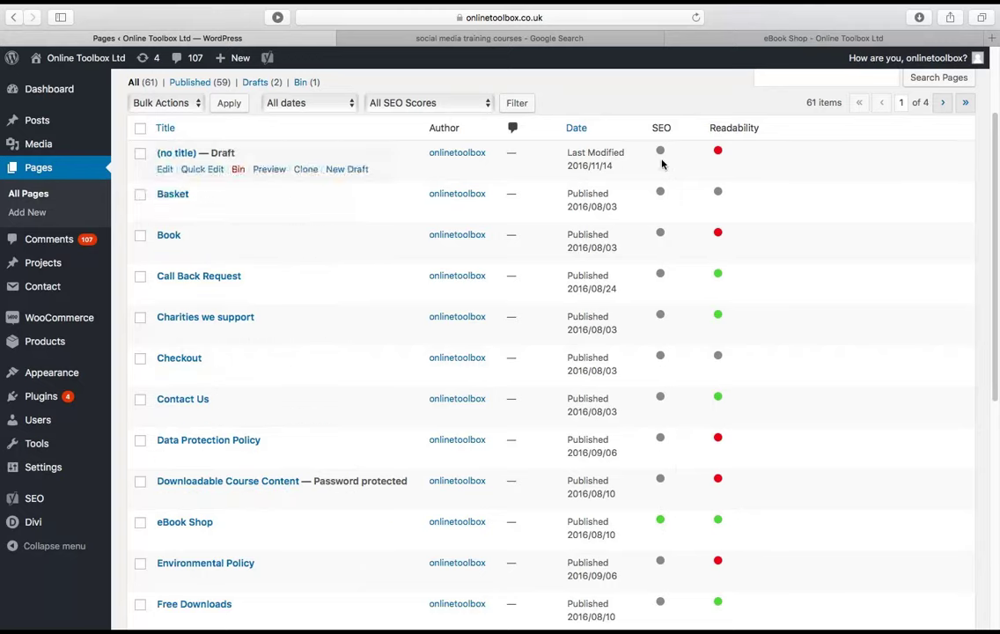
{"action": "scroll", "coordinate": [677, 474], "scroll_direction": "down", "scroll_amount": 1}
{"action": "scroll", "coordinate": [677, 473], "scroll_direction": "down", "scroll_amount": 8}
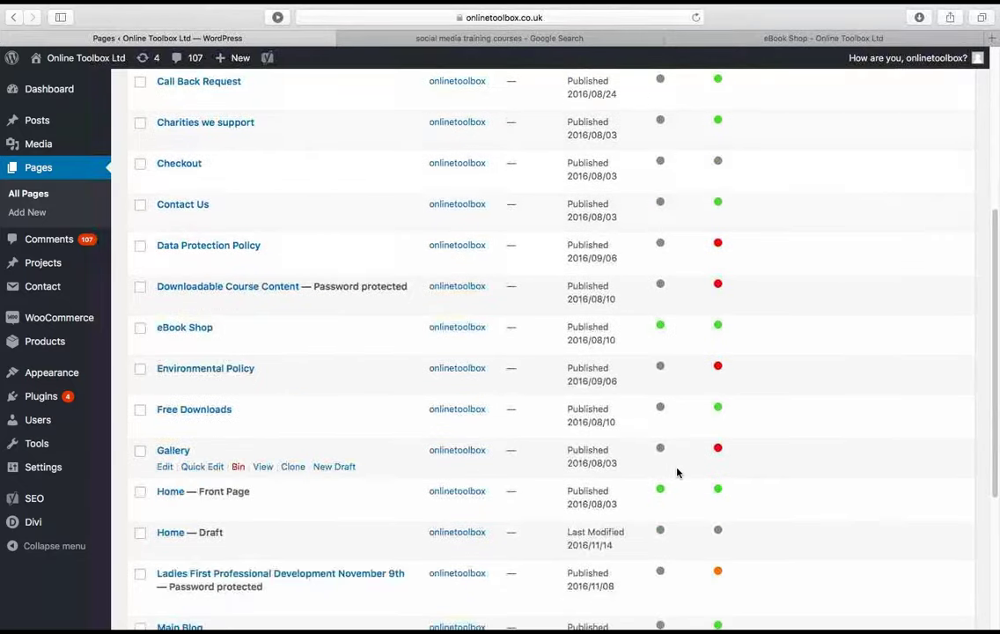
{"action": "scroll", "coordinate": [677, 474], "scroll_direction": "down", "scroll_amount": 4}
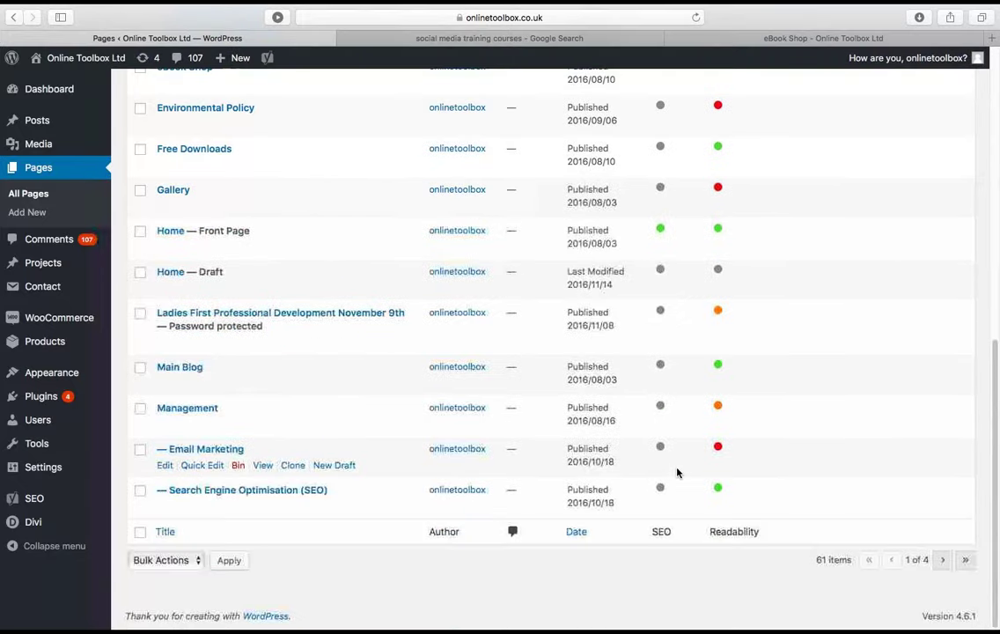
Review the SEO and readability indicators on list pages 2 to 4, and return to list page 3
{"action": "left_click", "coordinate": [941, 564]}
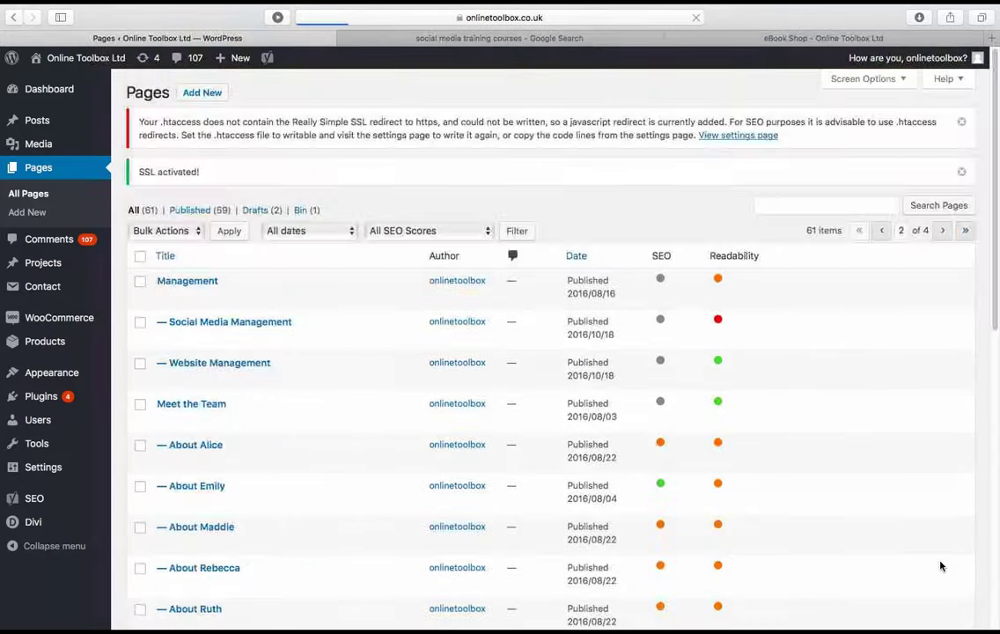
{"action": "scroll", "coordinate": [854, 568], "scroll_direction": "down", "scroll_amount": 3}
{"action": "scroll", "coordinate": [853, 568], "scroll_direction": "down", "scroll_amount": 2}
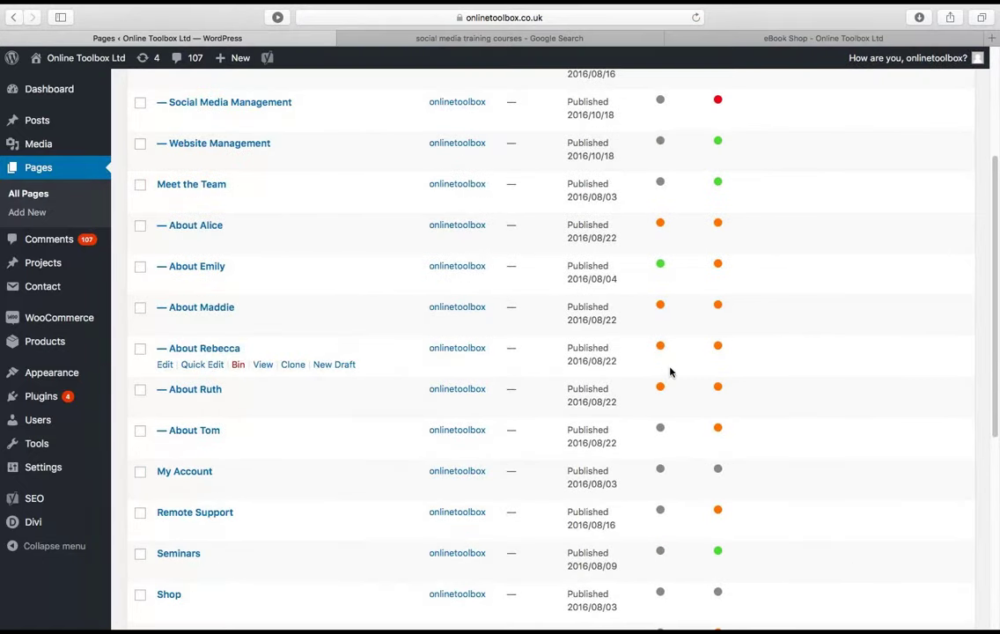
{"action": "scroll", "coordinate": [669, 373], "scroll_direction": "down", "scroll_amount": 2}
{"action": "scroll", "coordinate": [669, 372], "scroll_direction": "down", "scroll_amount": 10}
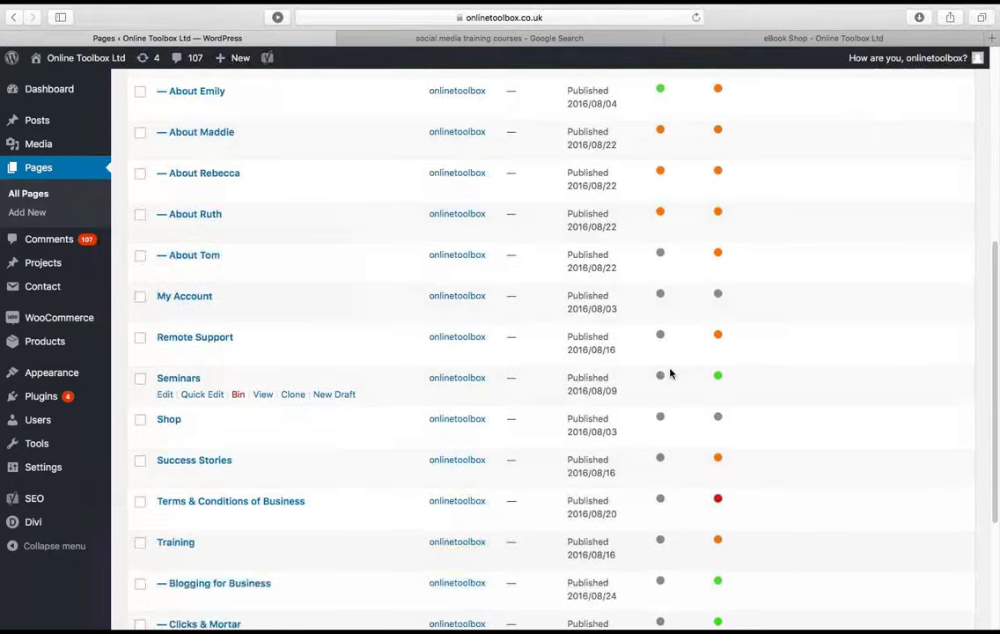
{"action": "left_click", "coordinate": [938, 563]}
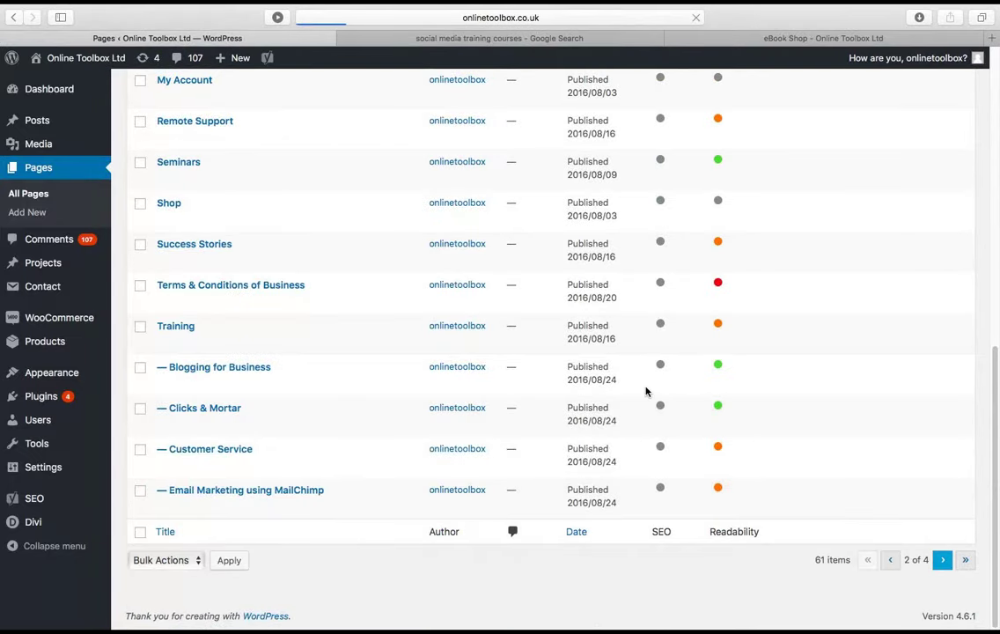
{"action": "scroll", "coordinate": [373, 359], "scroll_direction": "down", "scroll_amount": 5}
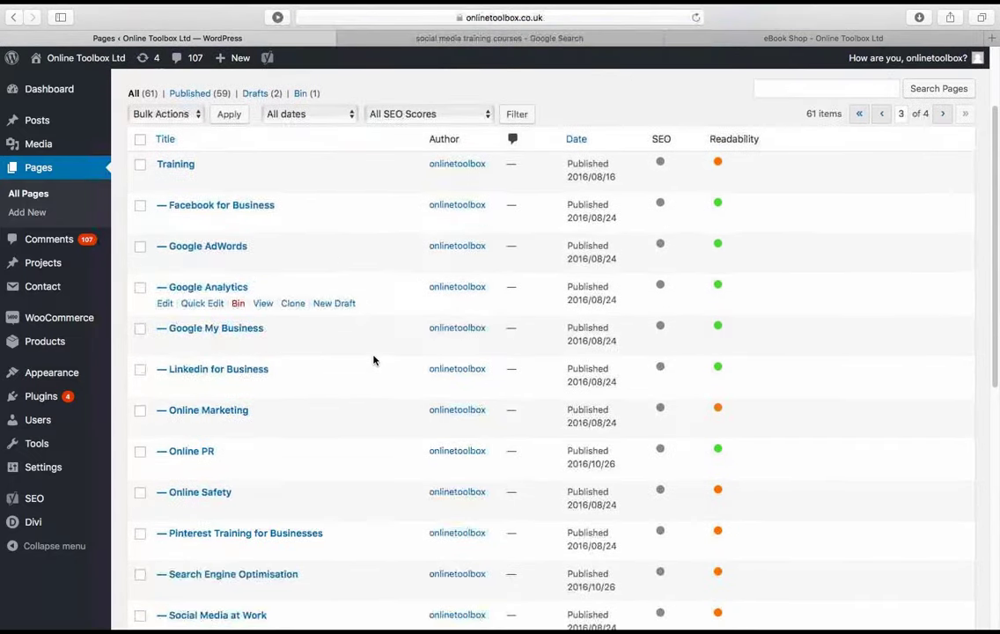
{"action": "scroll", "coordinate": [401, 476], "scroll_direction": "down", "scroll_amount": 1}
{"action": "scroll", "coordinate": [730, 387], "scroll_direction": "down", "scroll_amount": 5}
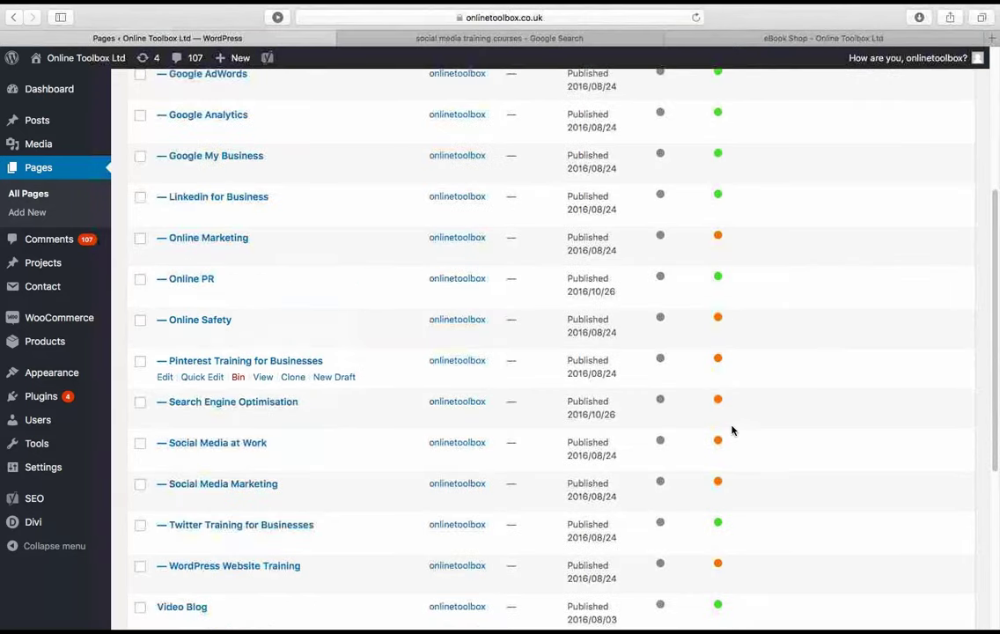
{"action": "scroll", "coordinate": [731, 429], "scroll_direction": "down", "scroll_amount": 3}
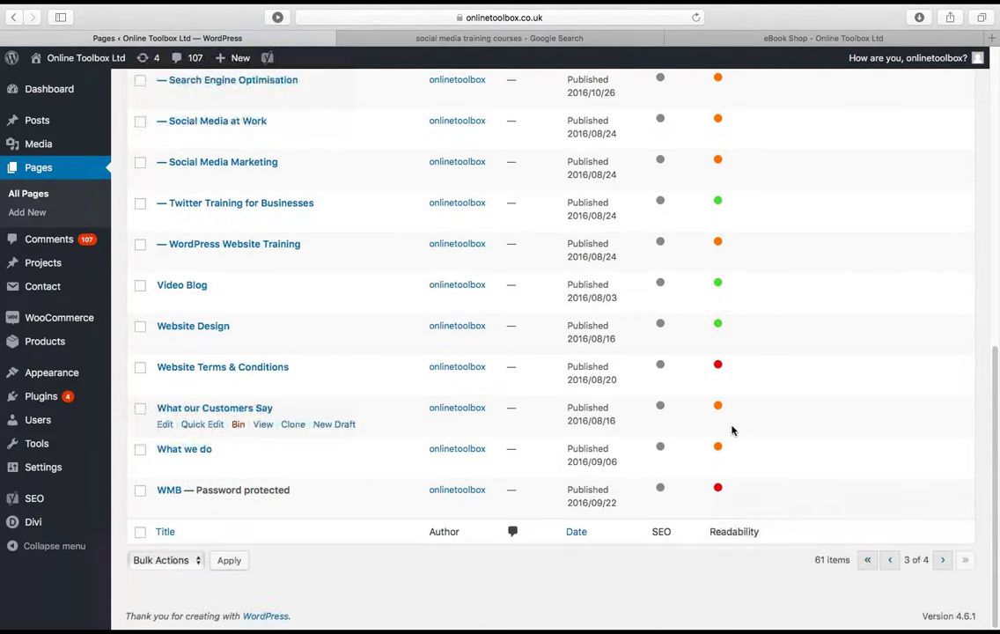
{"action": "left_click", "coordinate": [941, 561]}
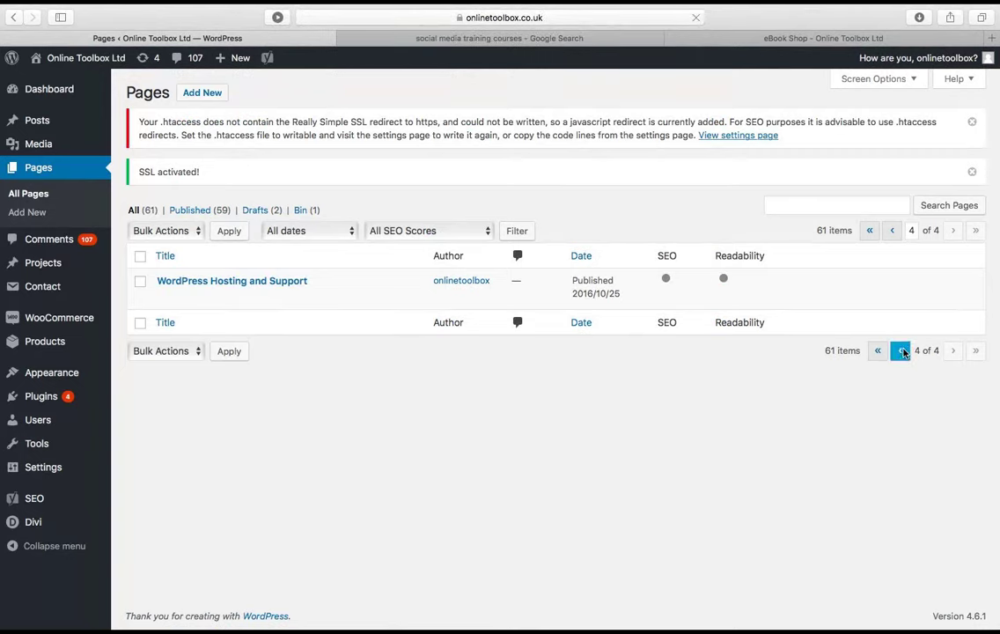
{"action": "left_click", "coordinate": [902, 351]}
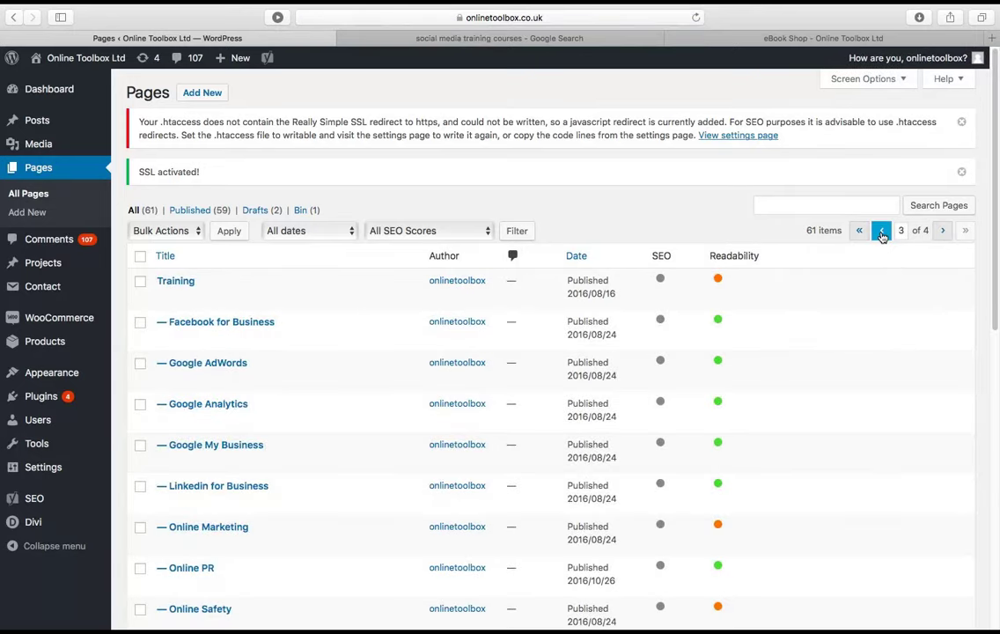
Switch to PowerPoint and present the Search Engine Strategies slide on title and meta description tags, and exit the slide show
{"action": "mouse_move", "coordinate": [509, 620]}
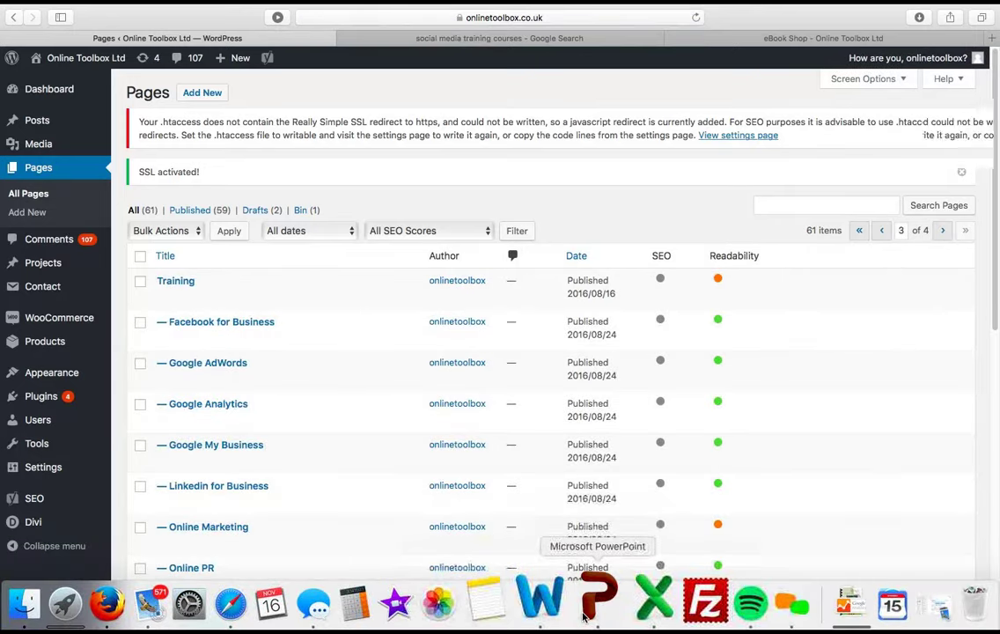
{"action": "left_click", "coordinate": [582, 619]}
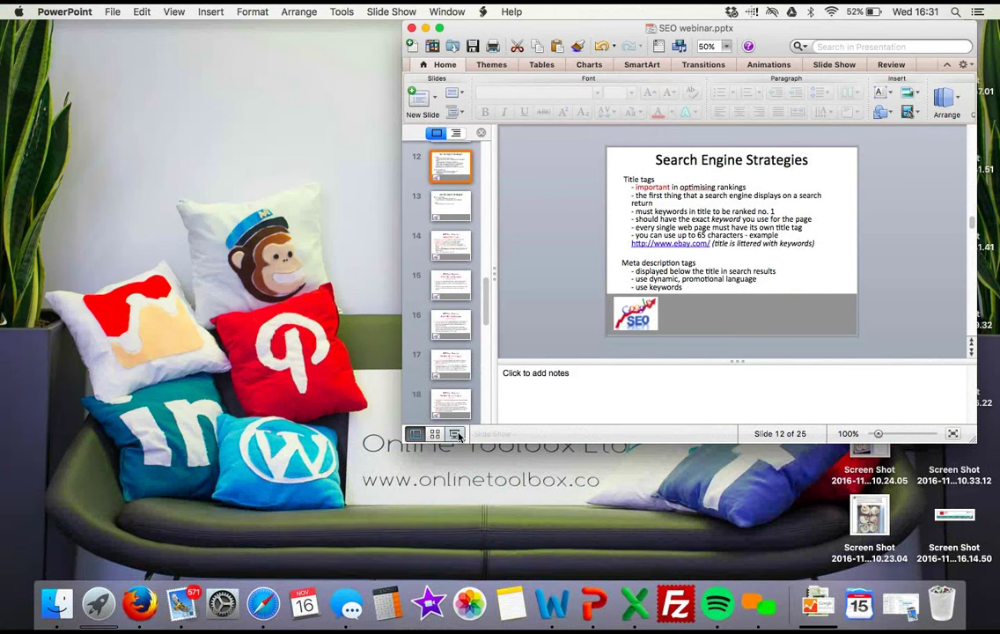
{"action": "left_click", "coordinate": [457, 434]}
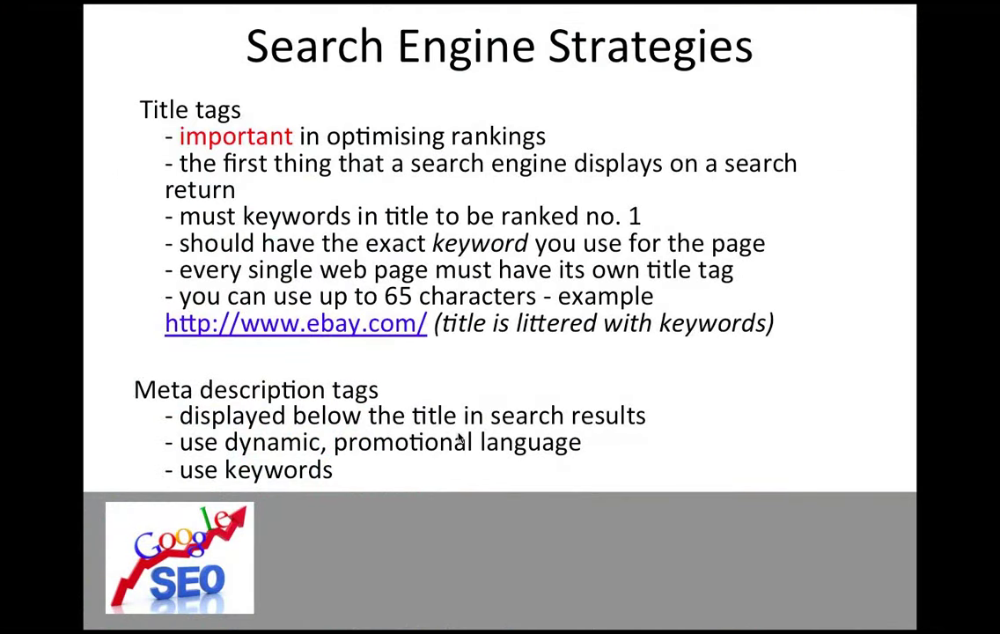
{"action": "left_click", "coordinate": [459, 439]}
{"action": "key", "text": "Escape"}
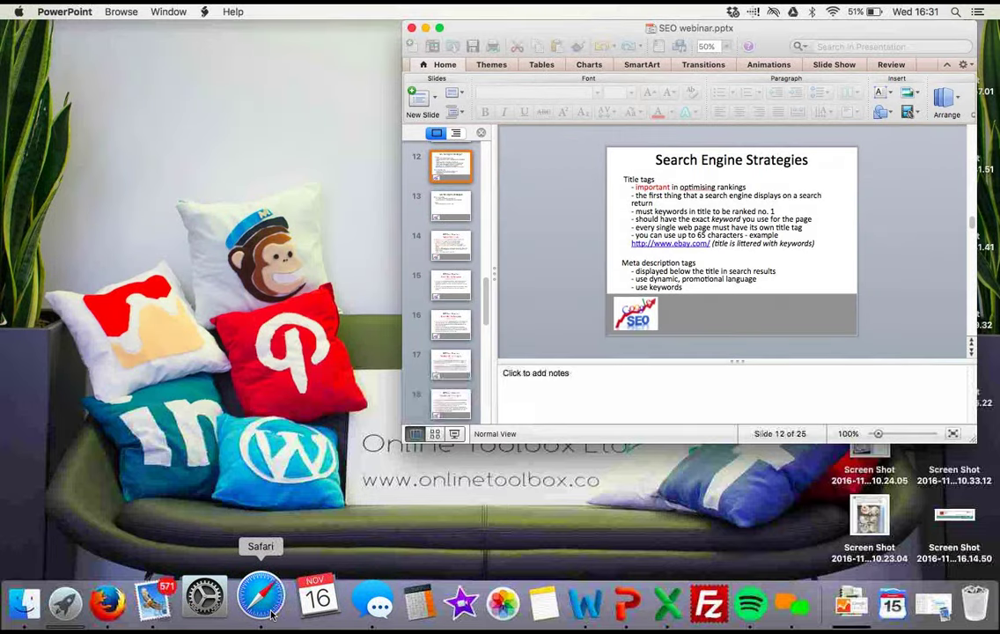
Switch back to Safari, open the Facebook 360 blog post for editing and examine its Yoast SEO section
{"action": "left_click", "coordinate": [270, 612]}
{"action": "mouse_move", "coordinate": [54, 128]}
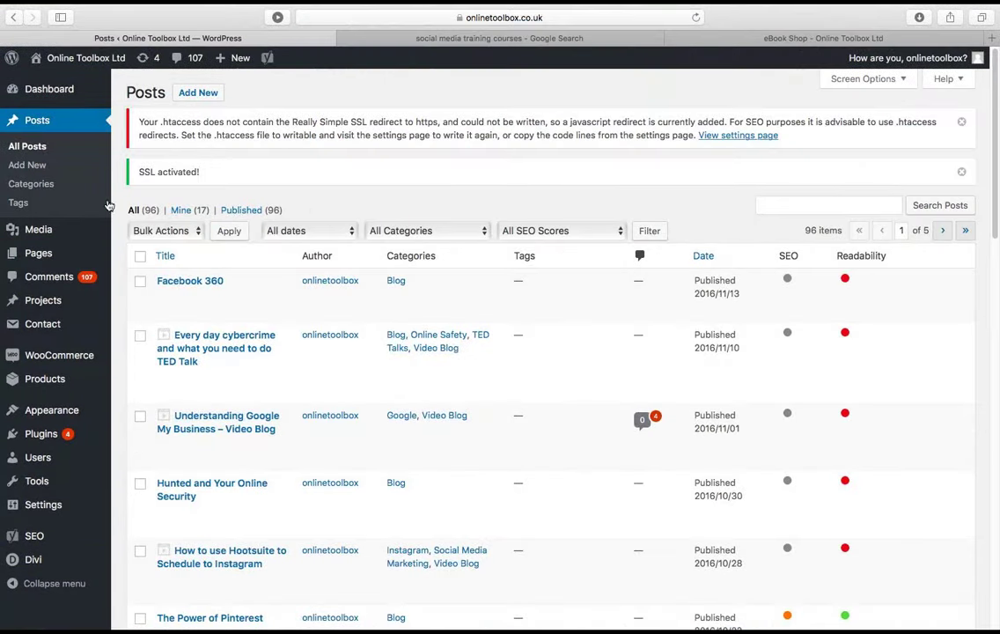
{"action": "left_click", "coordinate": [164, 280]}
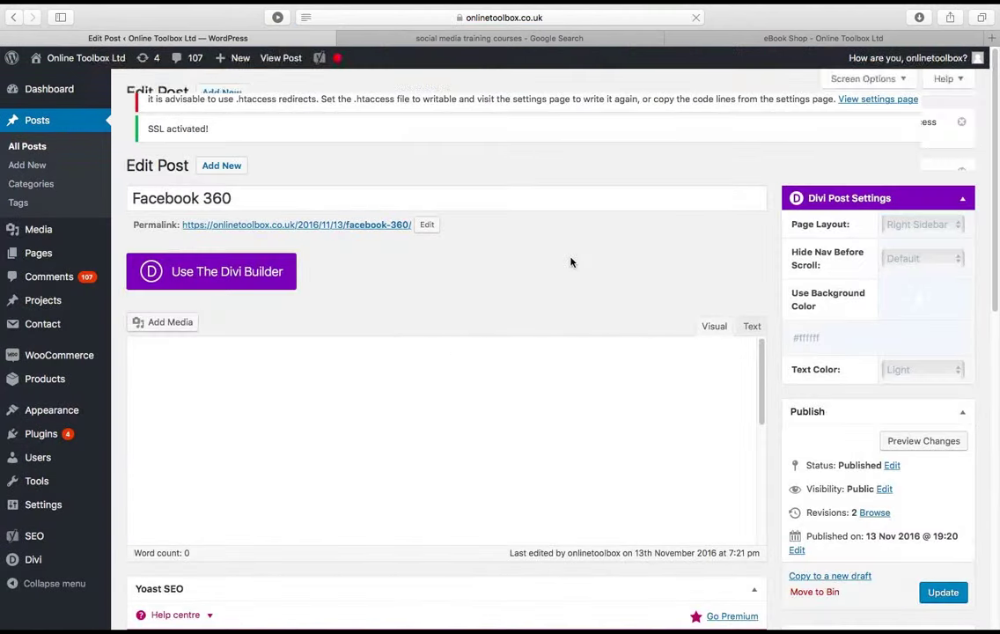
{"action": "scroll", "coordinate": [584, 272], "scroll_direction": "down", "scroll_amount": 5}
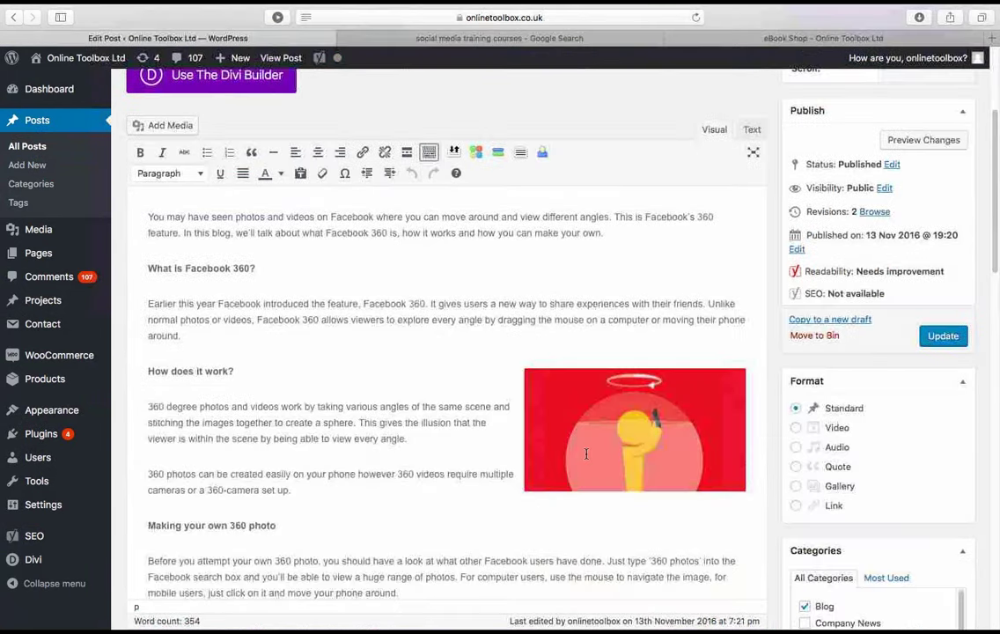
{"action": "scroll", "coordinate": [586, 453], "scroll_direction": "down", "scroll_amount": 10}
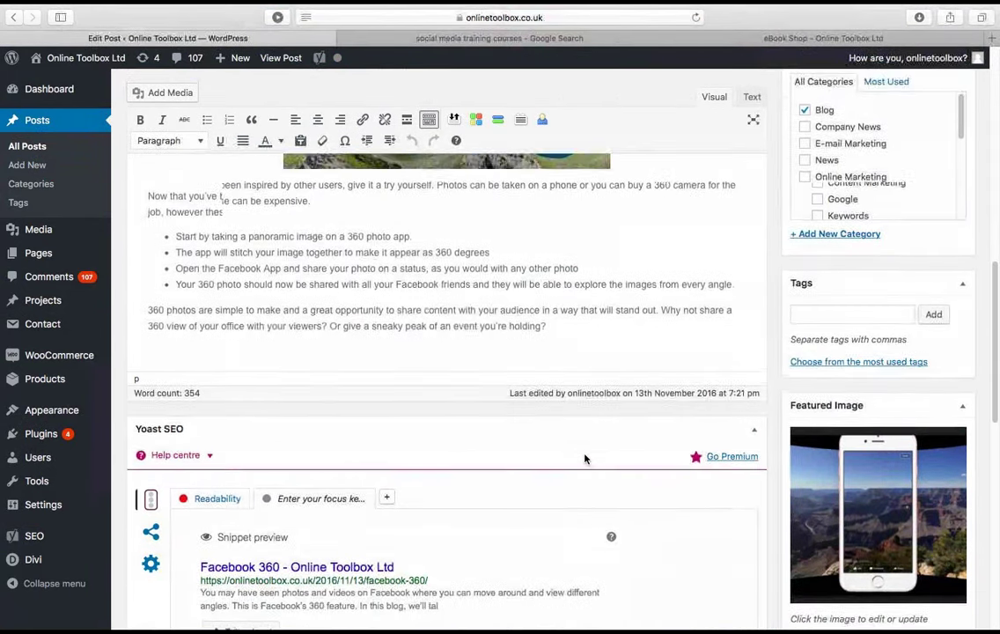
{"action": "scroll", "coordinate": [584, 458], "scroll_direction": "down", "scroll_amount": 5}
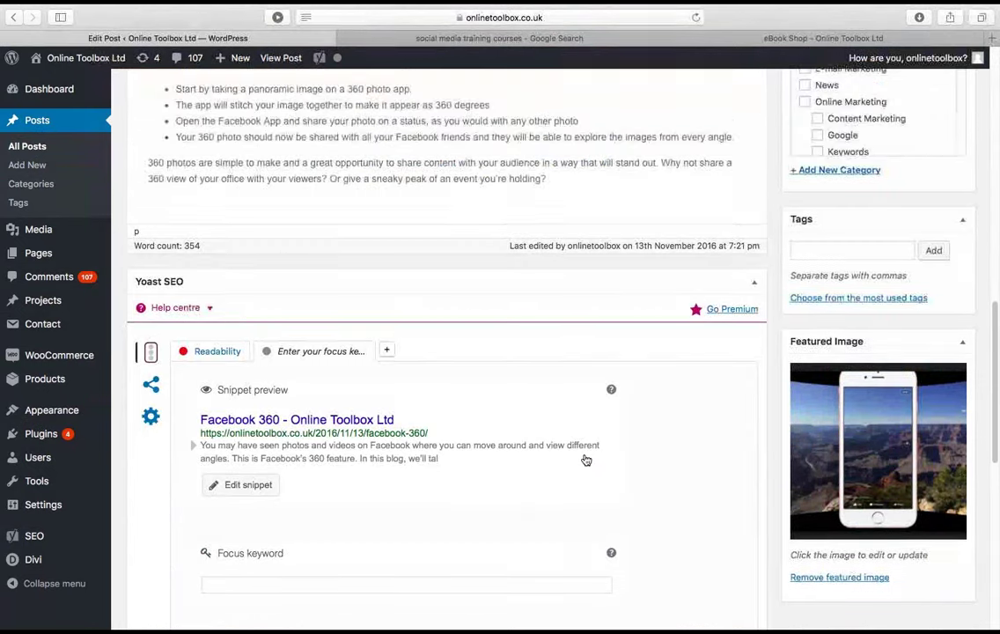
{"action": "scroll", "coordinate": [586, 460], "scroll_direction": "down", "scroll_amount": 5}
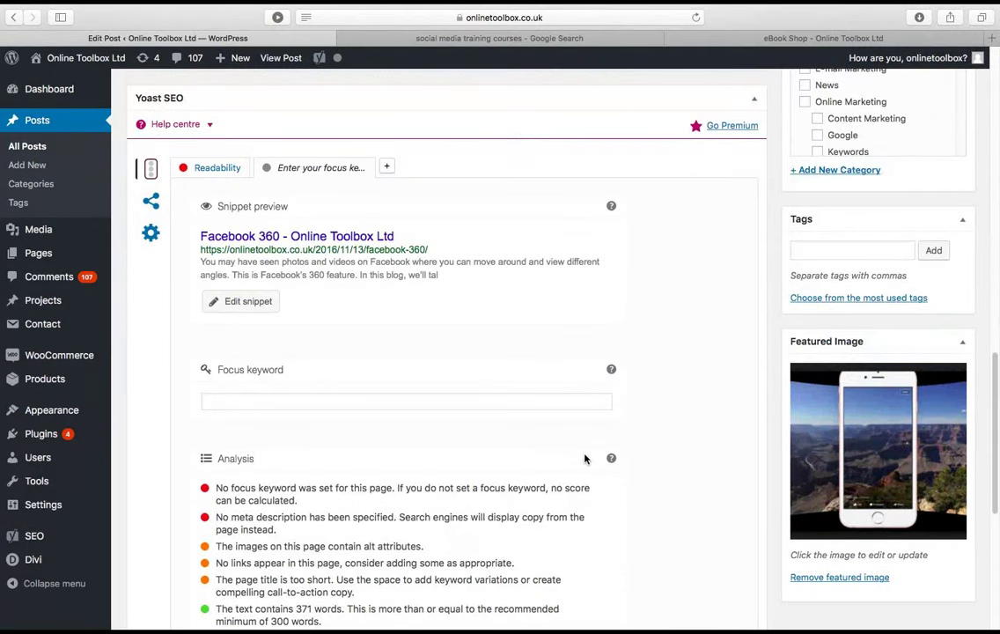
{"action": "scroll", "coordinate": [584, 458], "scroll_direction": "up", "scroll_amount": 5}
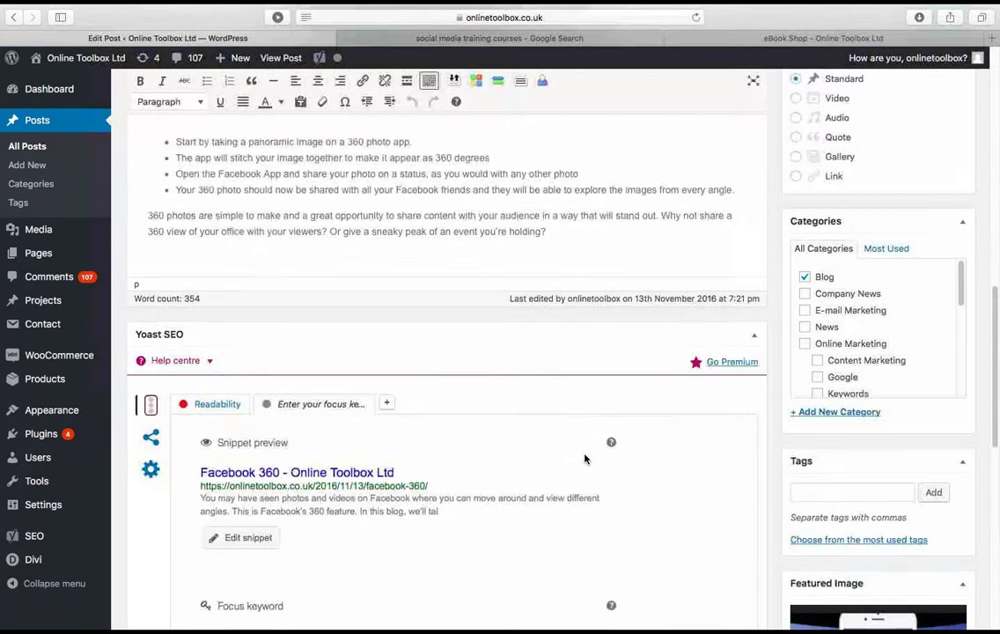
Demonstrate collapsing and expanding the Yoast SEO section below the Facebook 360 post's content
{"action": "left_click", "coordinate": [757, 338]}
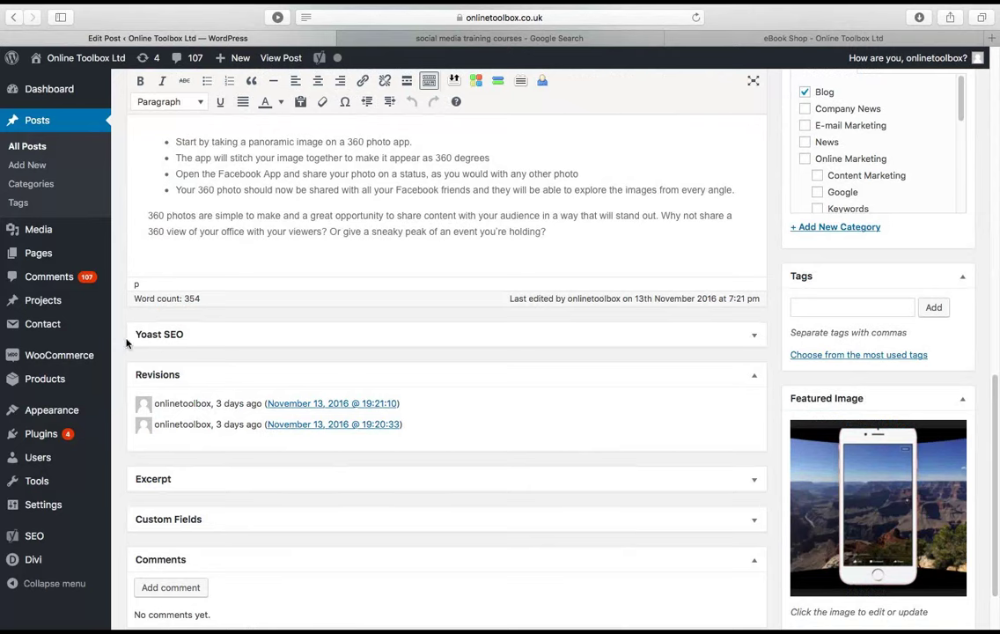
{"action": "left_click", "coordinate": [756, 338]}
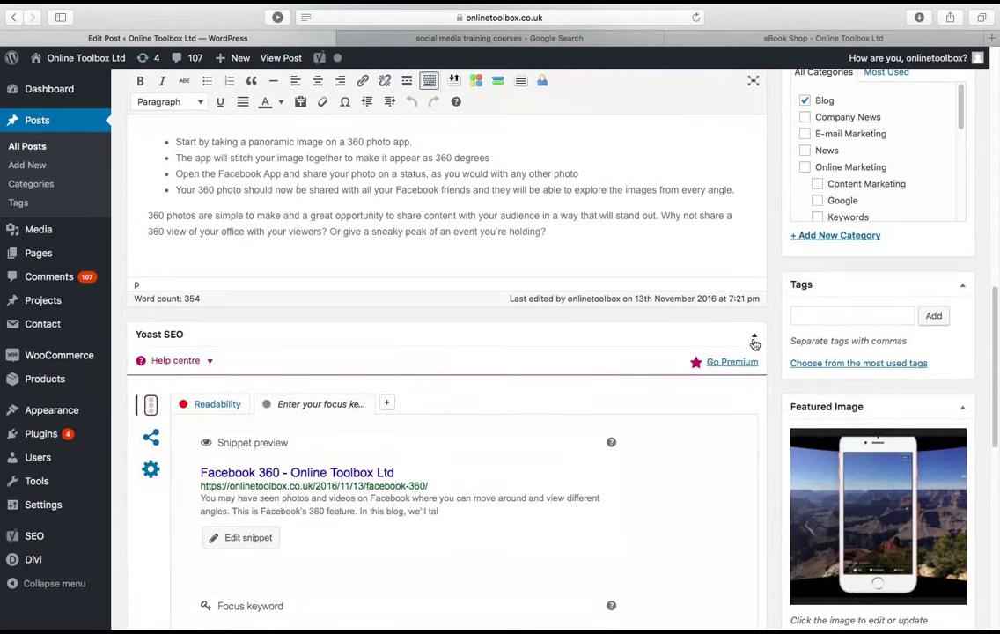
{"action": "left_click", "coordinate": [754, 340]}
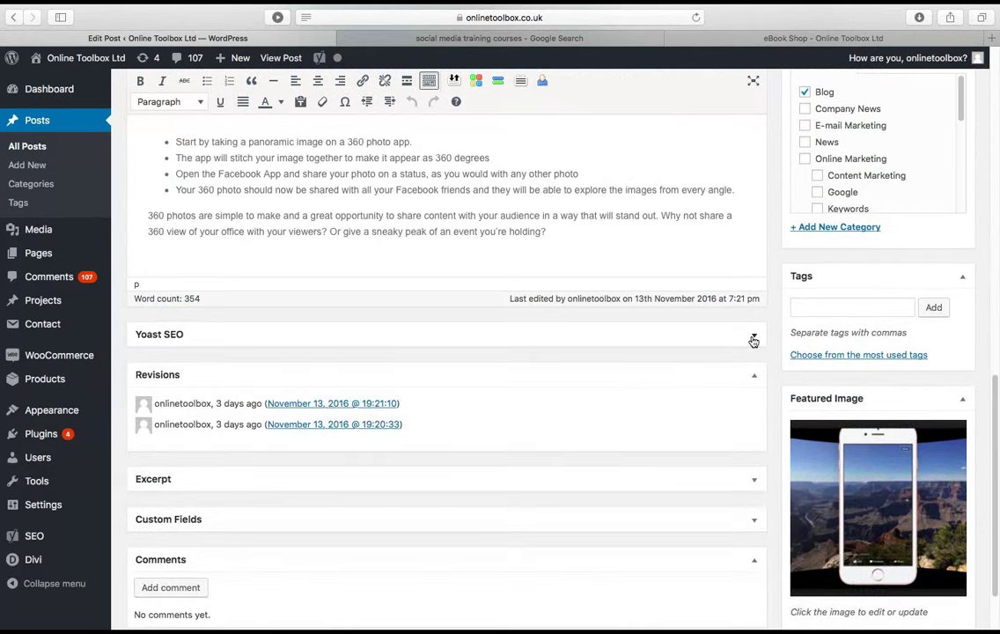
{"action": "left_click", "coordinate": [754, 341]}
{"action": "scroll", "coordinate": [391, 416], "scroll_direction": "down", "scroll_amount": 4}
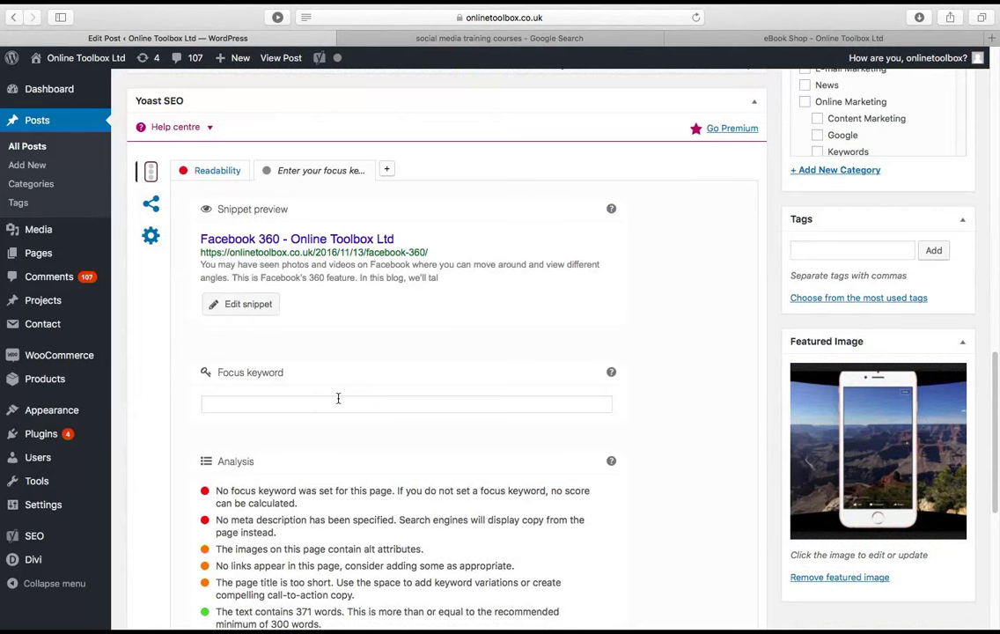
Examine the Yoast SEO analysis of the Facebook 360 post and highlight the recommended 300-word minimum
{"action": "scroll", "coordinate": [343, 401], "scroll_direction": "down", "scroll_amount": 1}
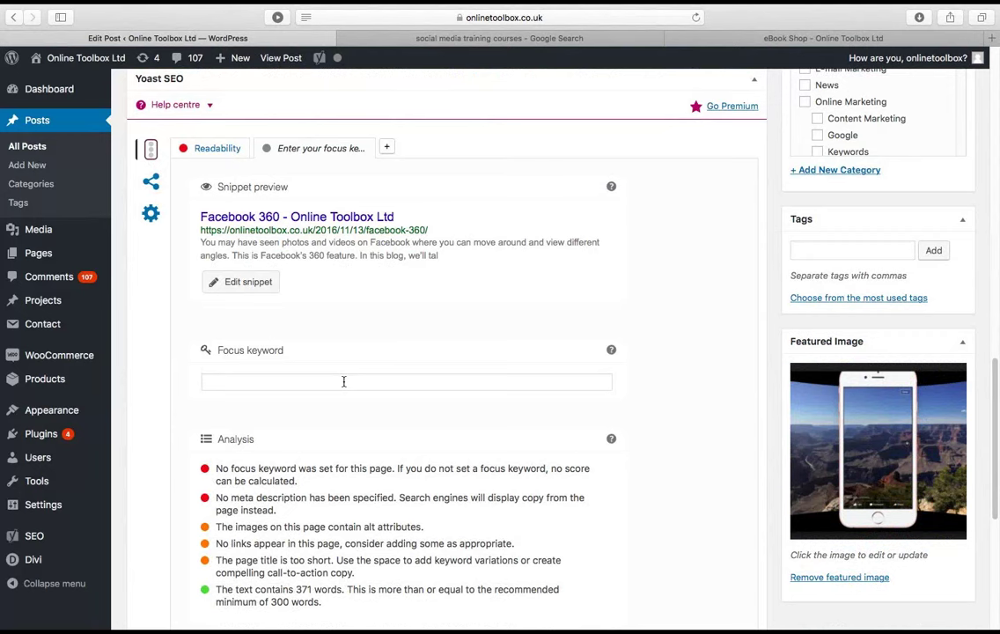
{"action": "scroll", "coordinate": [344, 381], "scroll_direction": "down", "scroll_amount": 4}
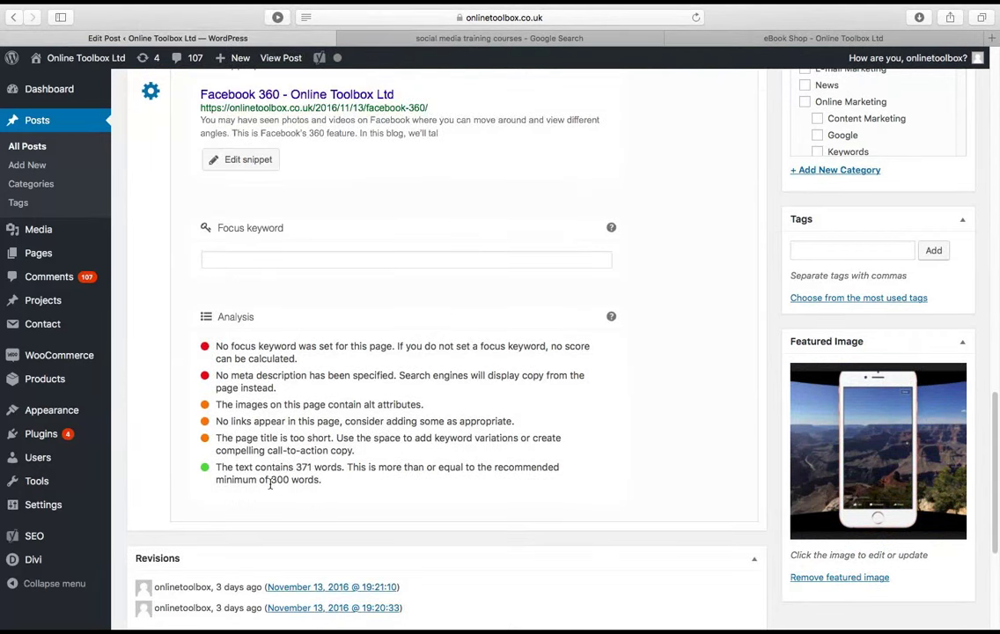
{"action": "scroll", "coordinate": [607, 469], "scroll_direction": "up", "scroll_amount": 2}
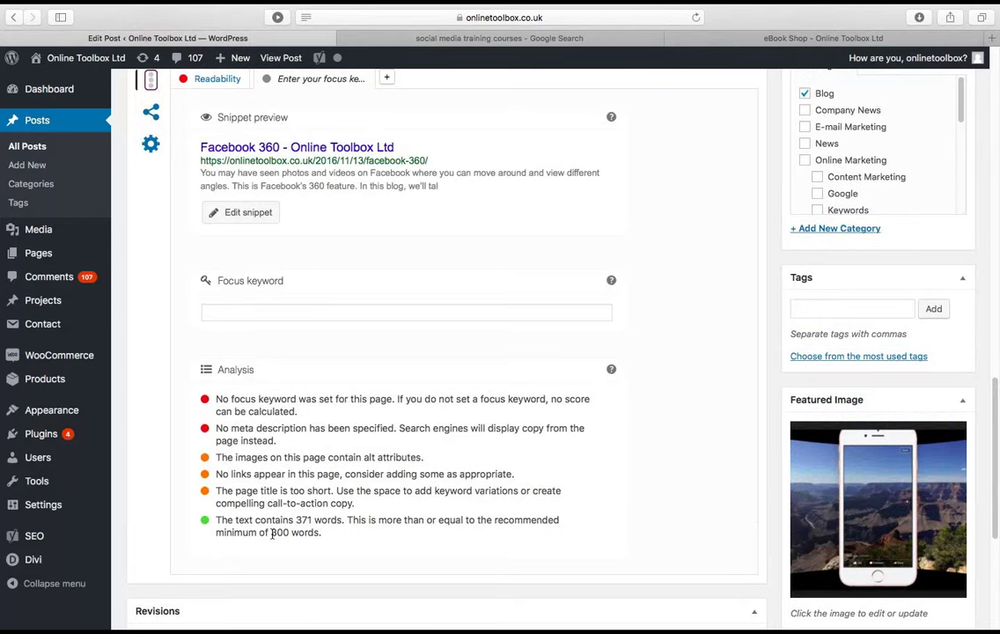
{"action": "left_click_drag", "start_coordinate": [271, 534], "coordinate": [285, 535]}
{"action": "scroll", "coordinate": [616, 478], "scroll_direction": "up", "scroll_amount": 3}
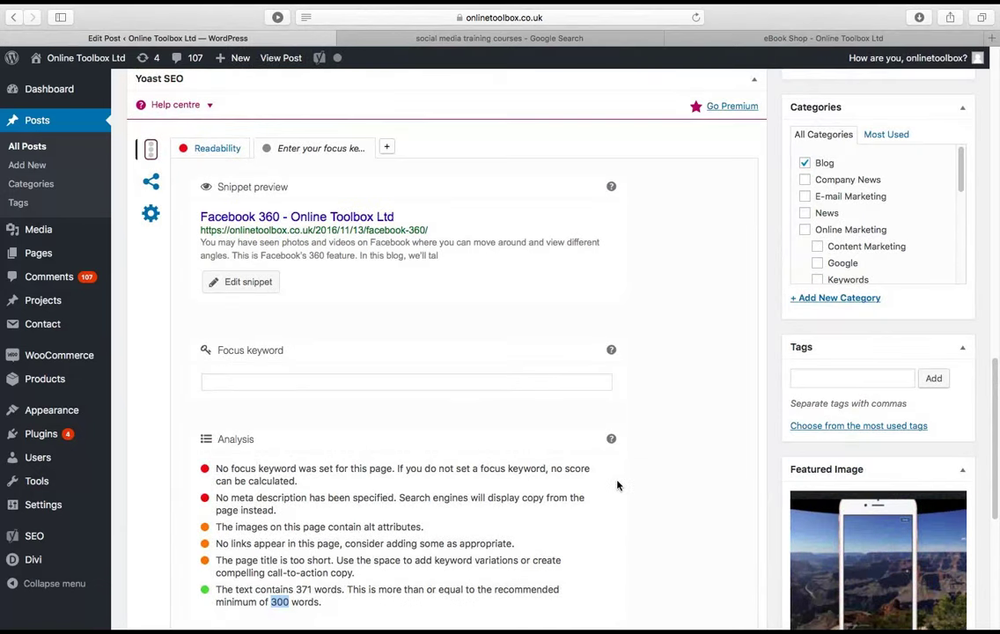
Open the product "Pop up Seminar: 8th February 2017" for editing and expand its Yoast SEO section
{"action": "mouse_move", "coordinate": [33, 380]}
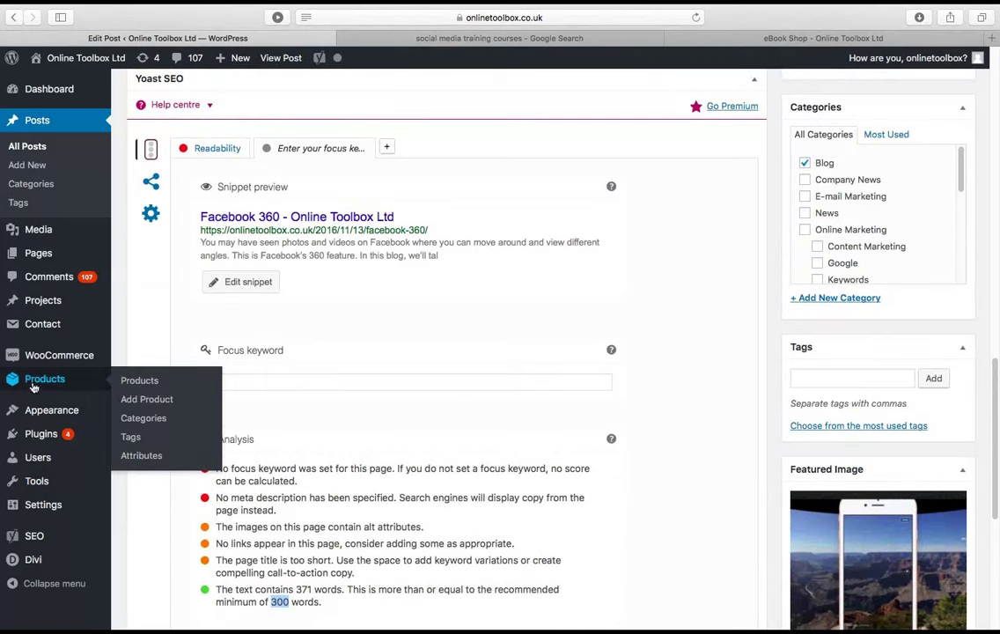
{"action": "left_click", "coordinate": [57, 383]}
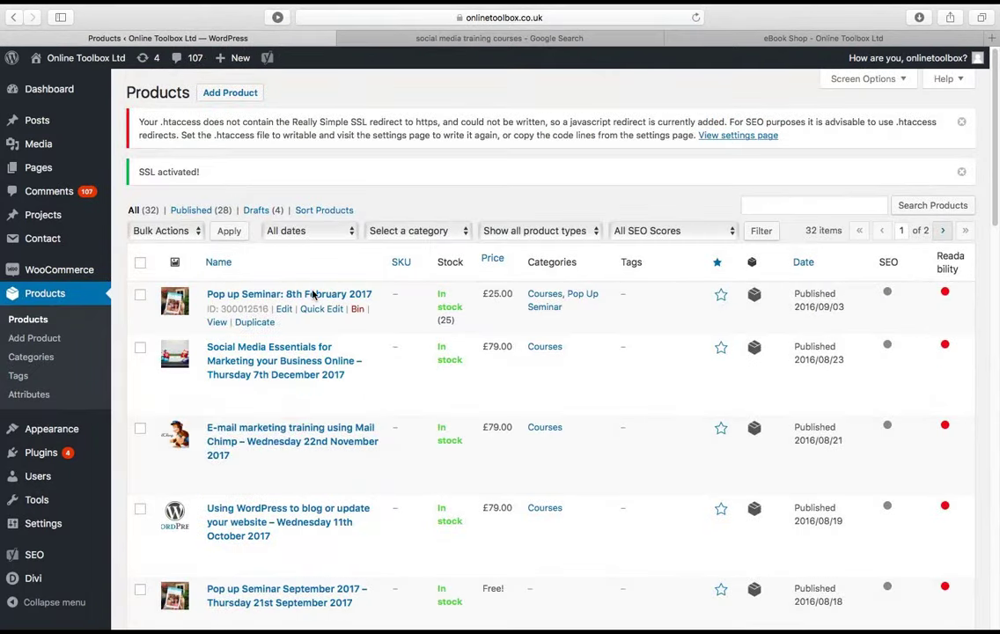
{"action": "left_click", "coordinate": [312, 295]}
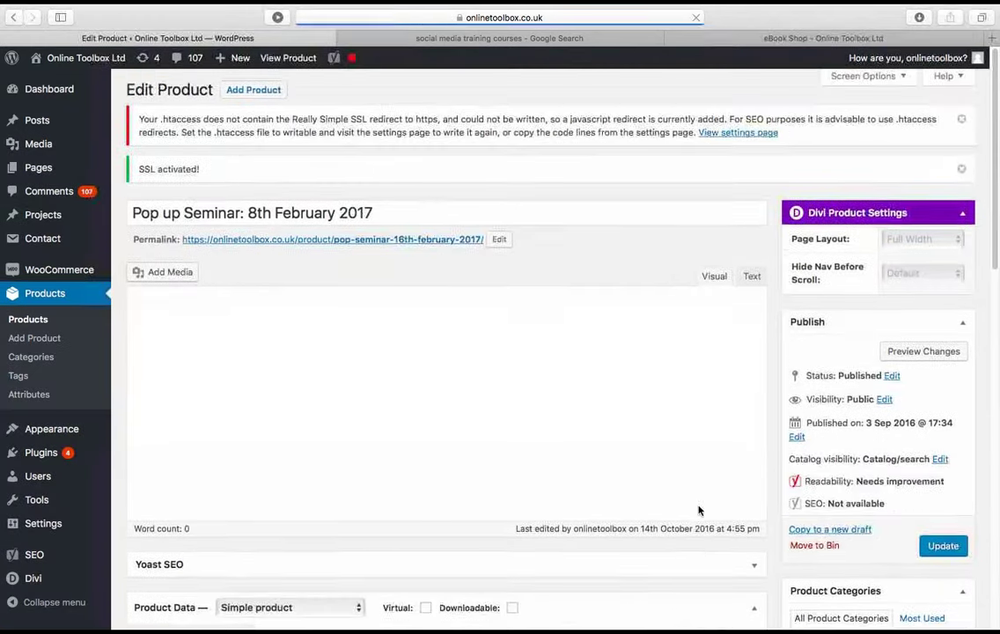
{"action": "scroll", "coordinate": [699, 508], "scroll_direction": "down", "scroll_amount": 3}
{"action": "scroll", "coordinate": [699, 506], "scroll_direction": "down", "scroll_amount": 2}
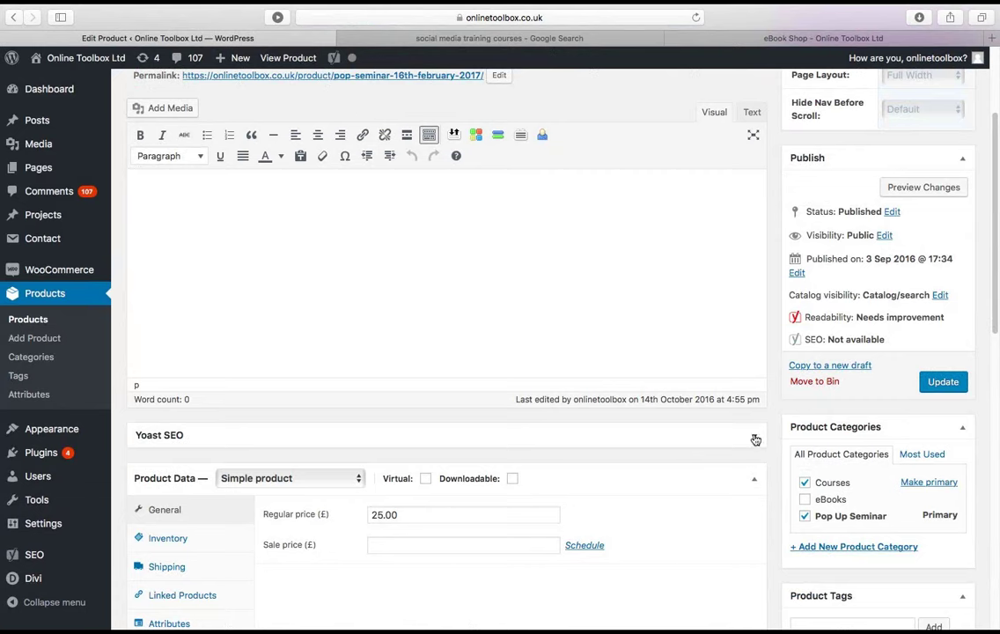
{"action": "left_click", "coordinate": [754, 439]}
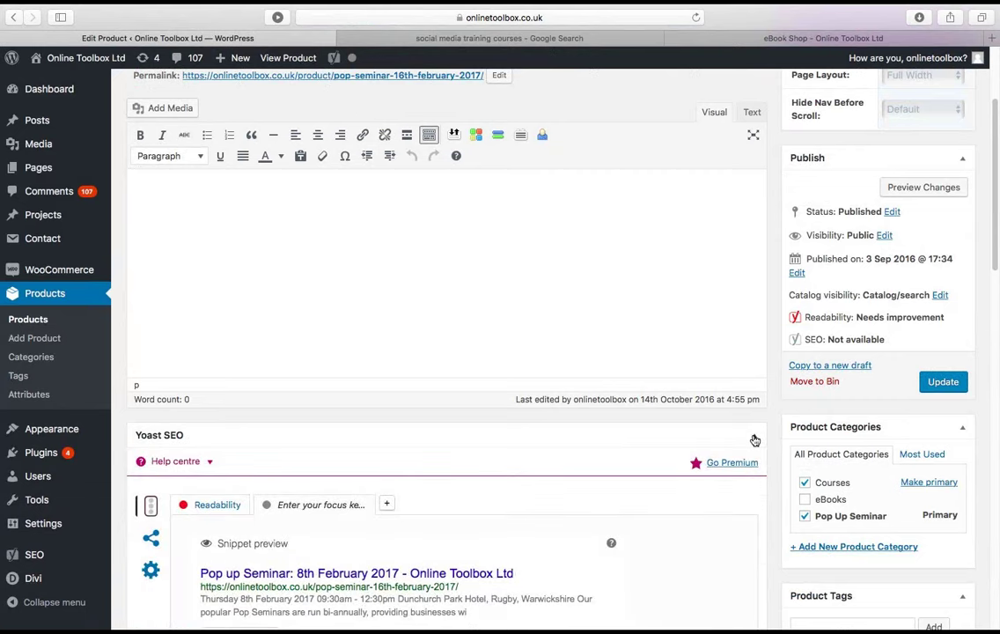
Review the seminar product's snippet preview, focus keyword field and SEO analysis
{"action": "scroll", "coordinate": [753, 440], "scroll_direction": "down", "scroll_amount": 7}
{"action": "scroll", "coordinate": [752, 437], "scroll_direction": "down", "scroll_amount": 7}
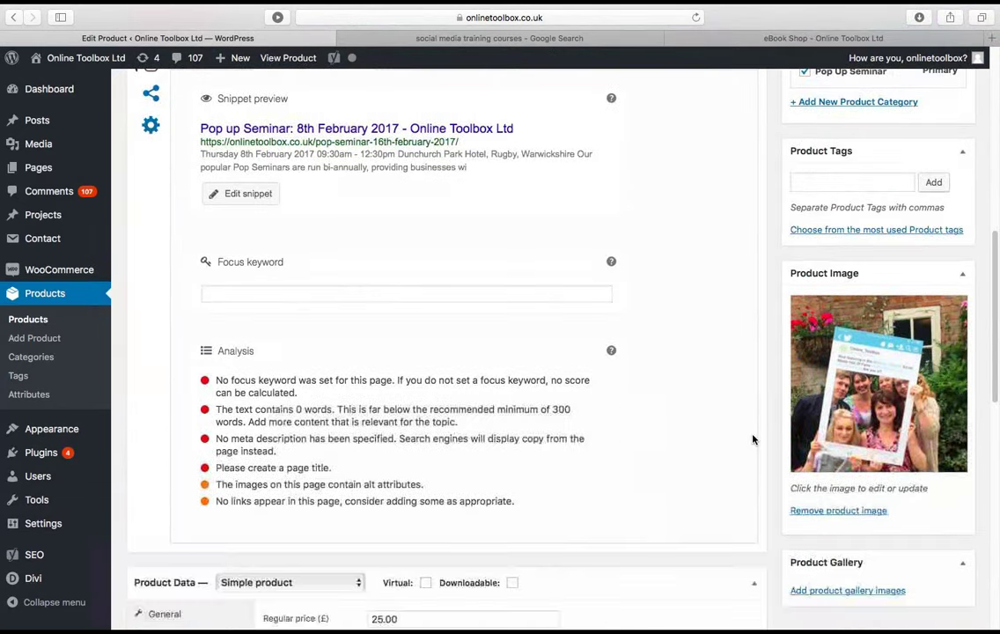
{"action": "scroll", "coordinate": [753, 437], "scroll_direction": "up", "scroll_amount": 7}
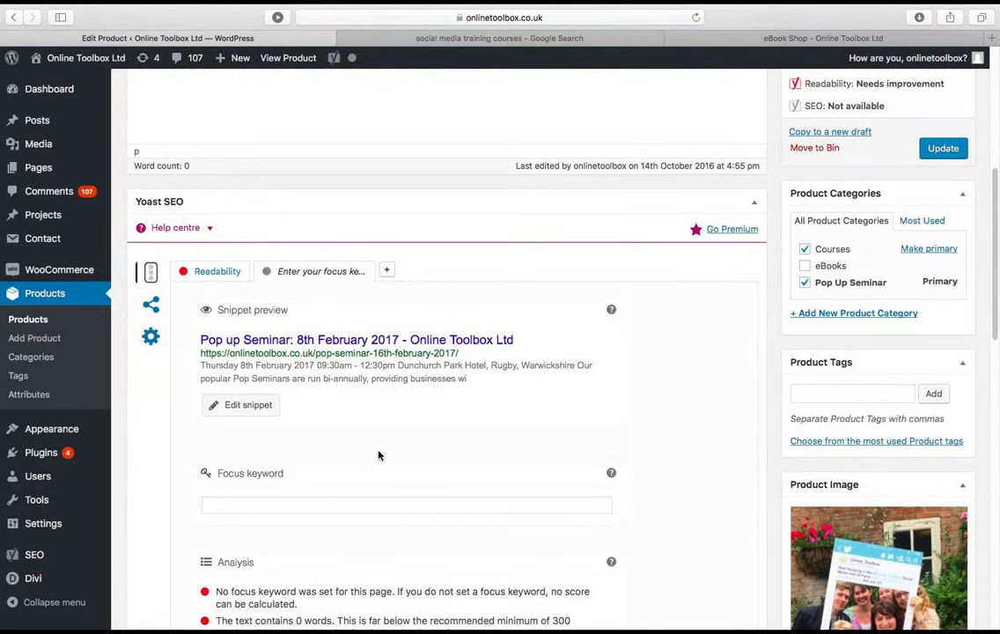
{"action": "scroll", "coordinate": [379, 455], "scroll_direction": "down", "scroll_amount": 1}
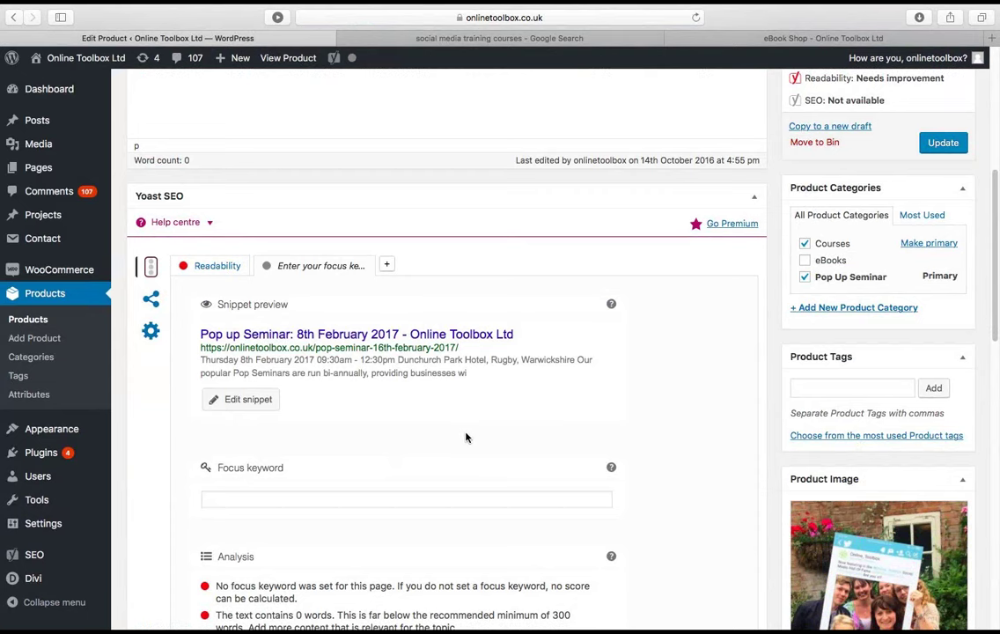
{"action": "scroll", "coordinate": [466, 438], "scroll_direction": "up", "scroll_amount": 1}
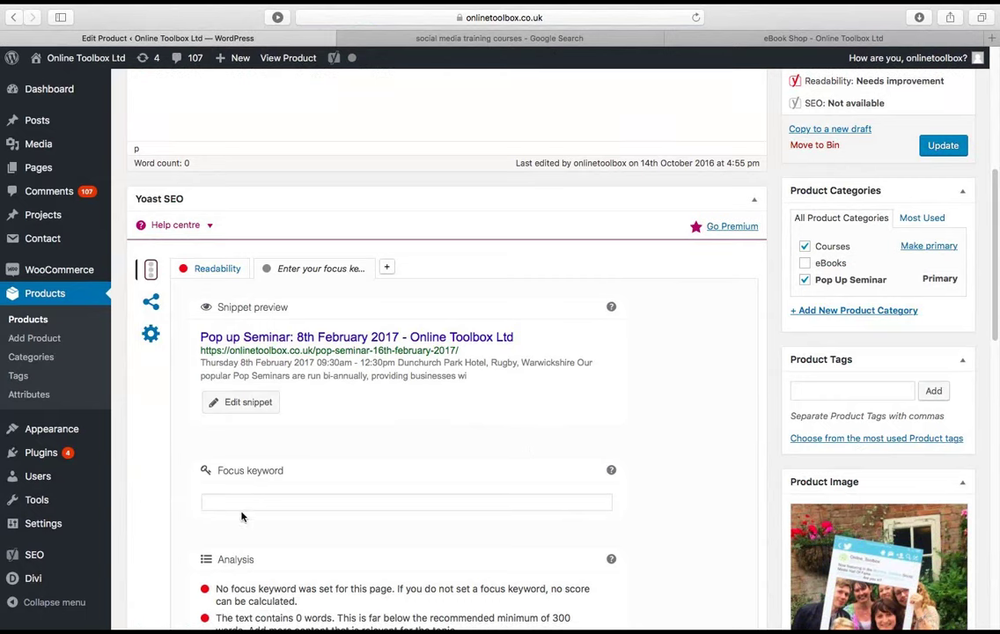
{"action": "scroll", "coordinate": [150, 280], "scroll_direction": "down", "scroll_amount": 2}
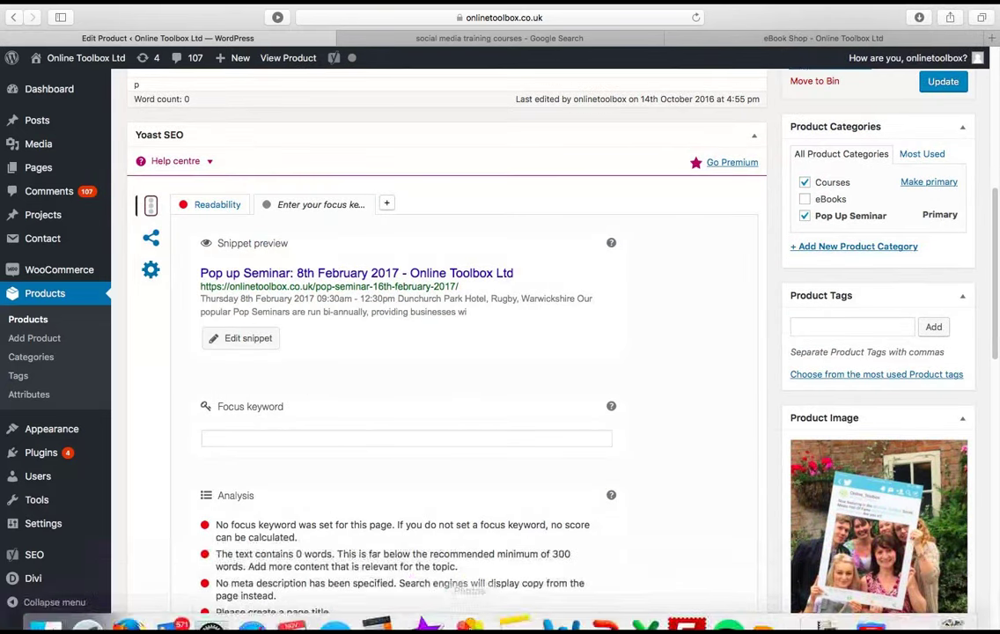
Switch to PowerPoint and start the SEO webinar slide show at the Search Engine Strategies slide
{"action": "mouse_move", "coordinate": [714, 616]}
{"action": "left_click", "coordinate": [589, 603]}
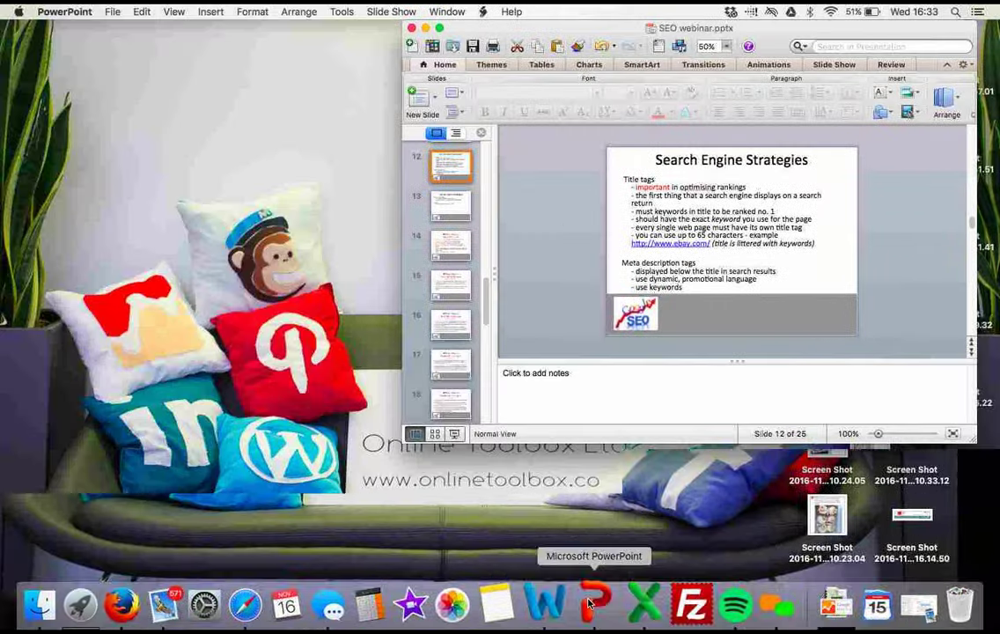
{"action": "left_click", "coordinate": [459, 436]}
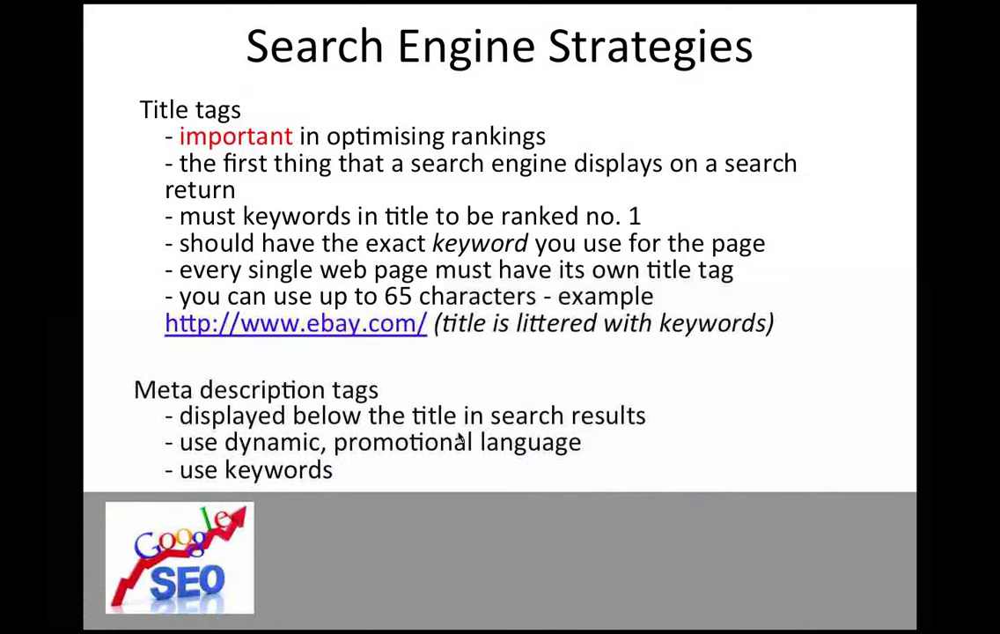